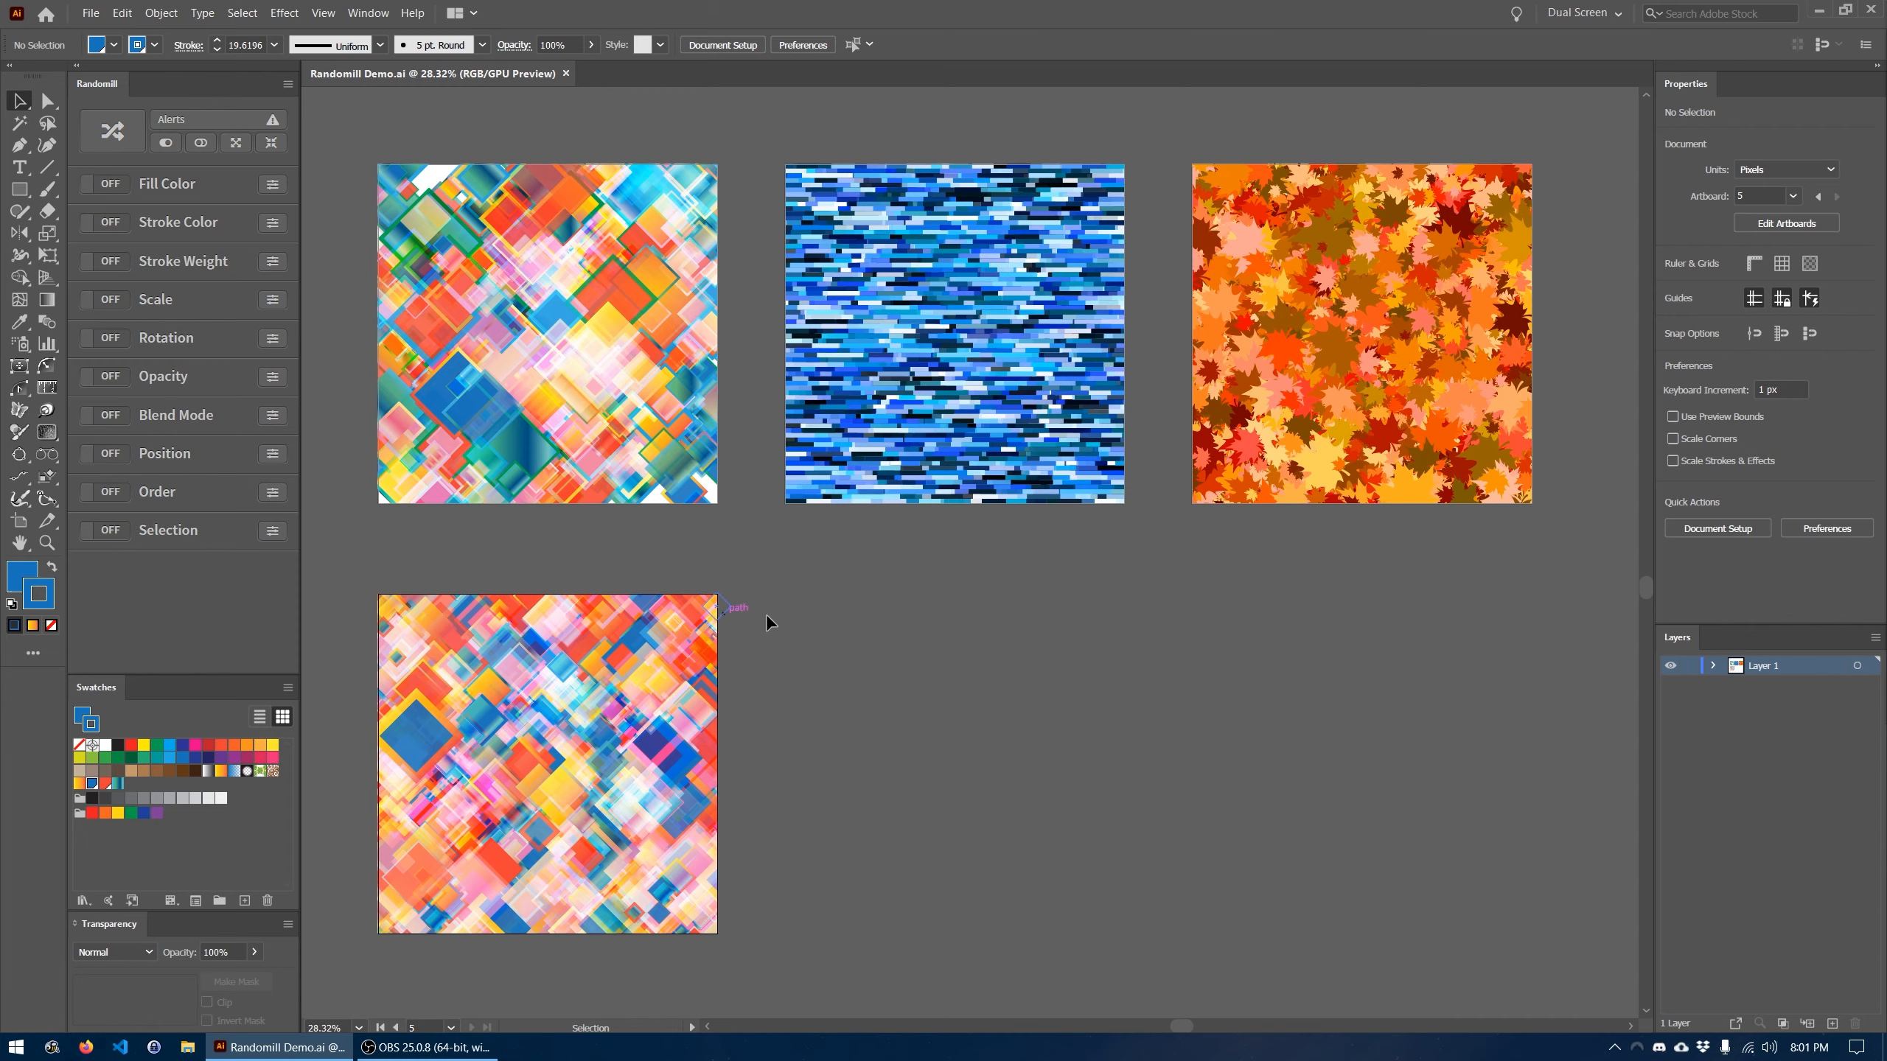
Draw a new square artboard below the Blue Bricks artboard, aligned with it, and size it to 1000 × 1000 px
{"action": "key", "text": "m"}
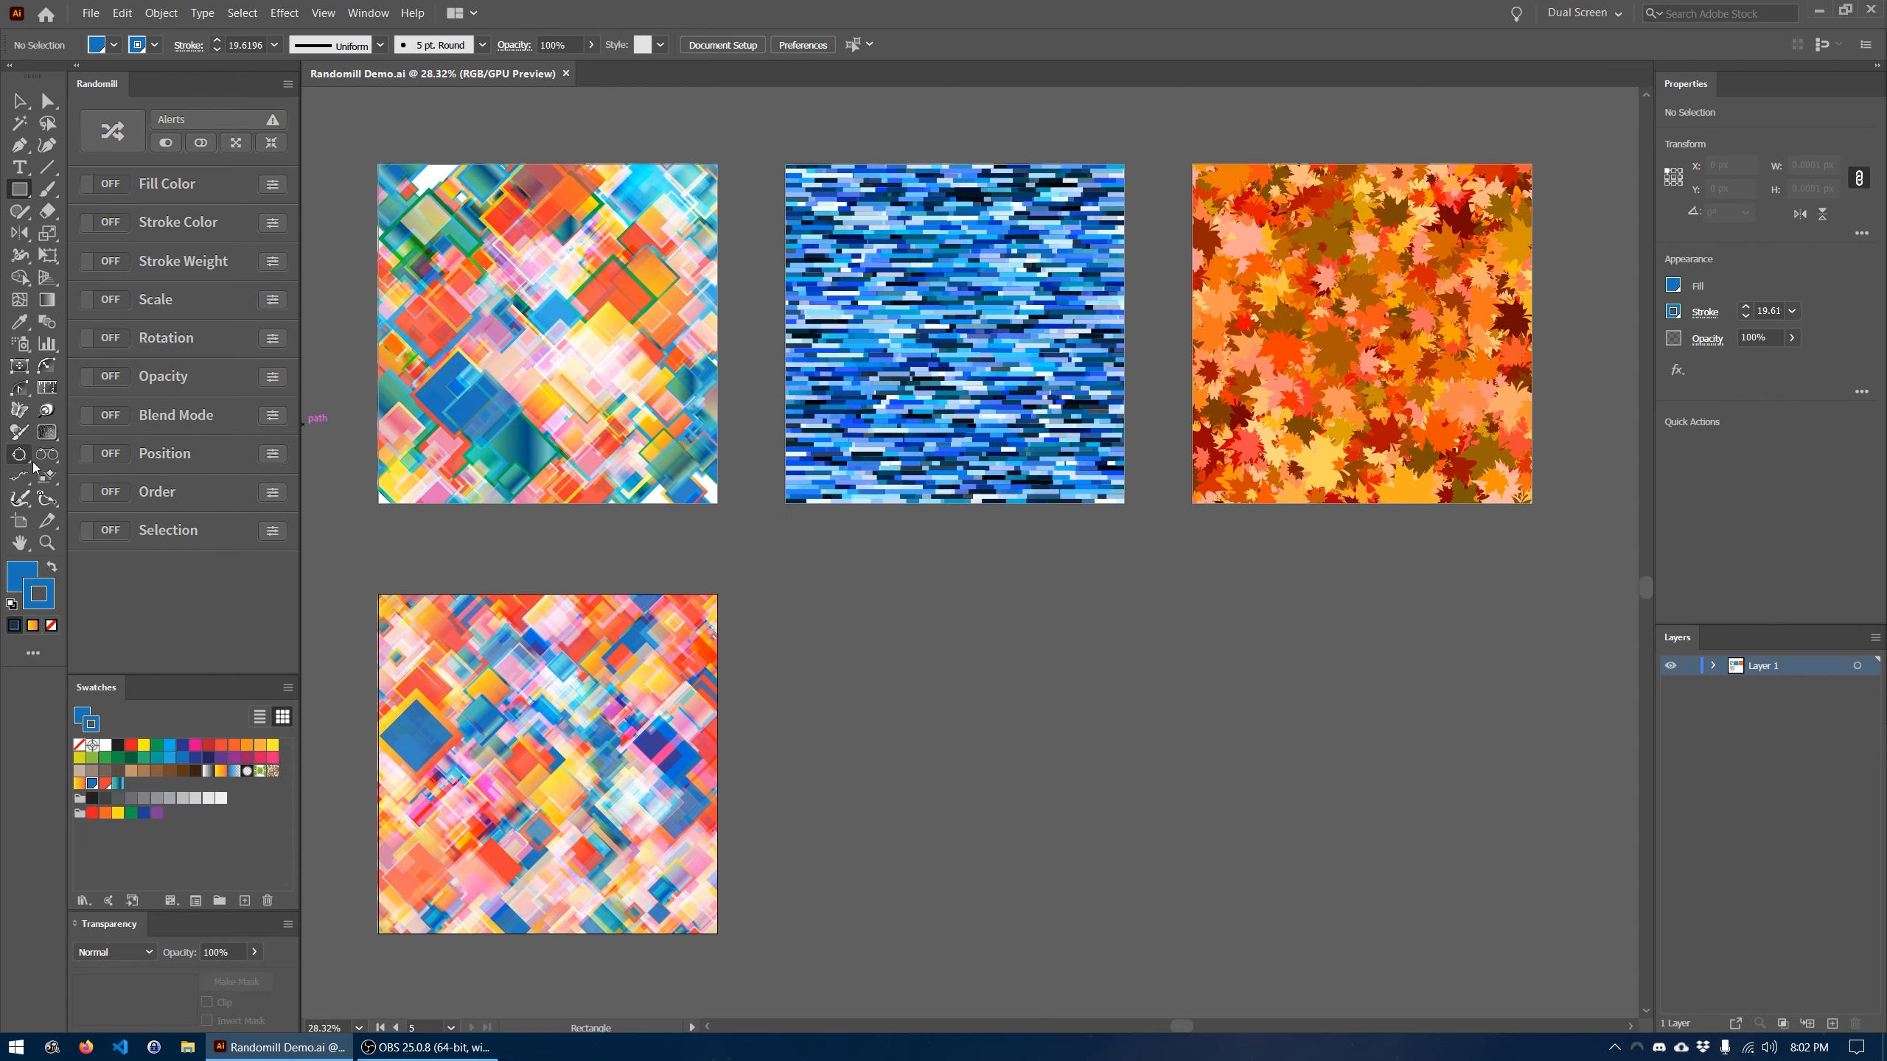
{"action": "left_click", "coordinate": [19, 521]}
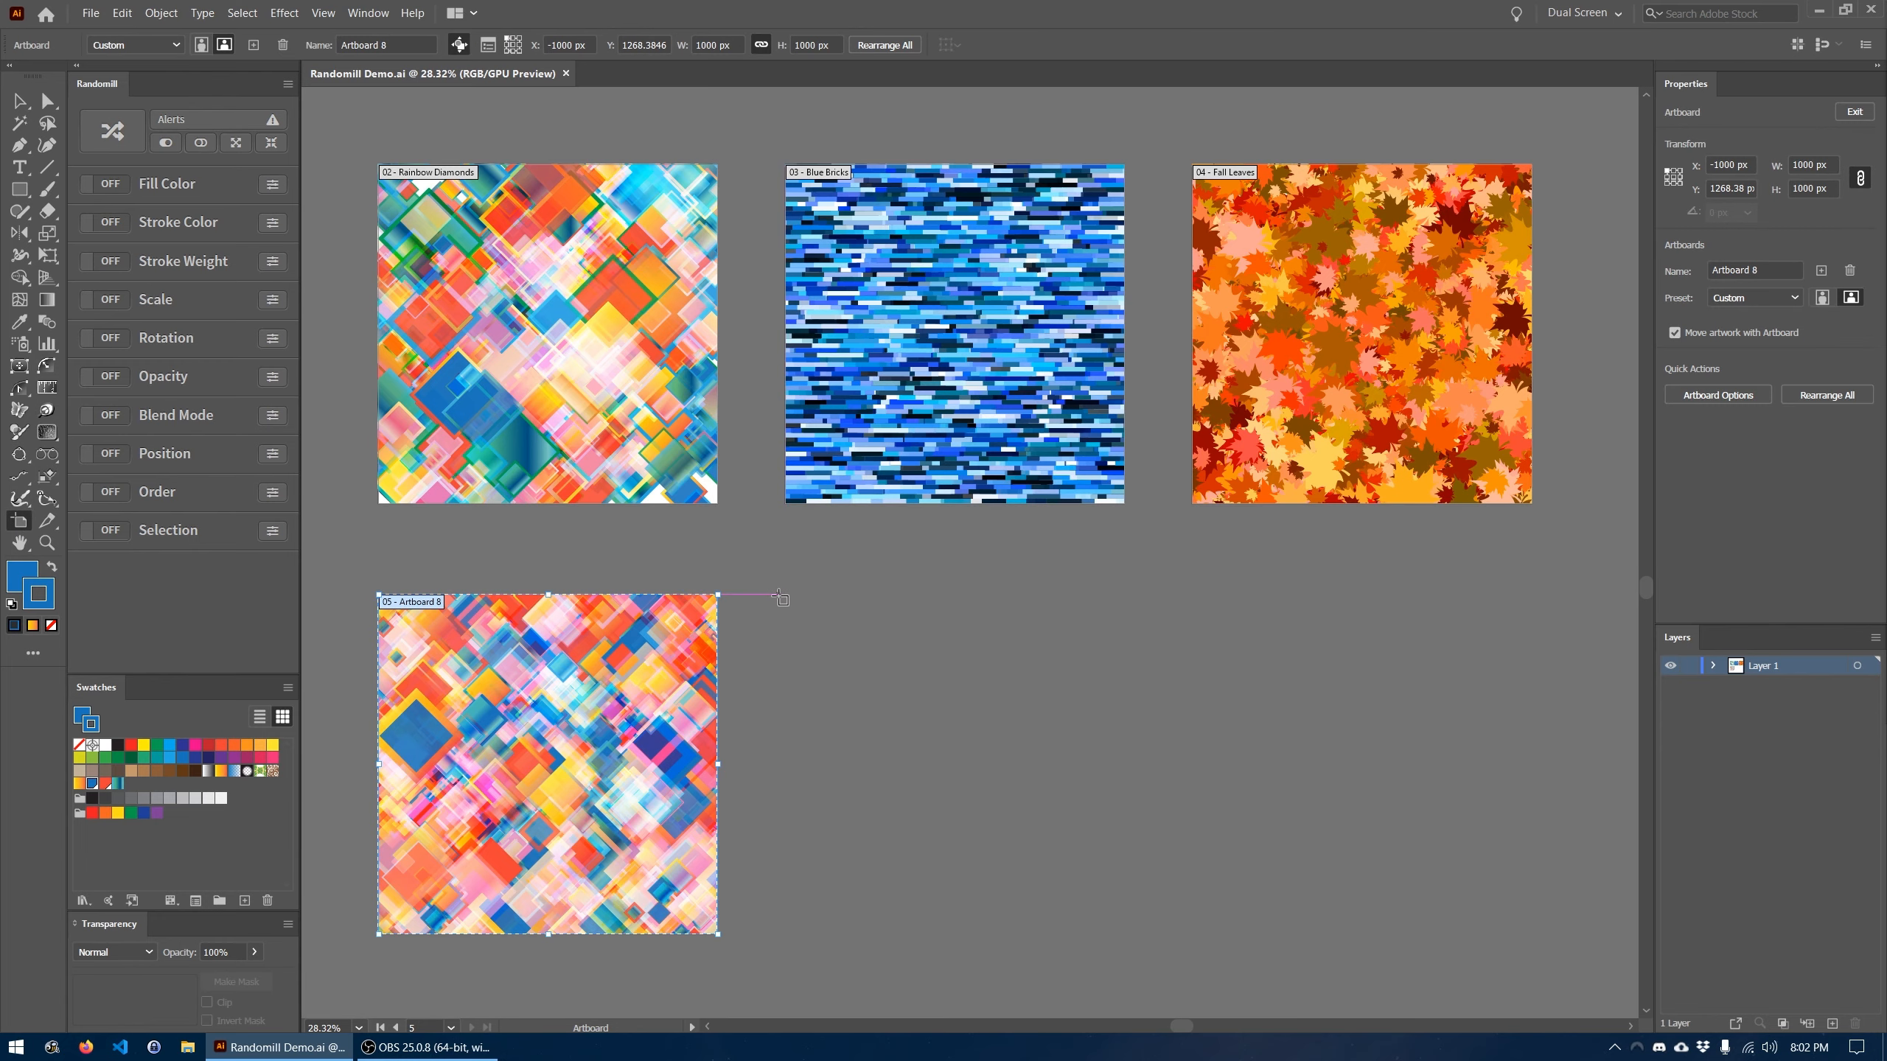
{"action": "left_click_drag", "start_coordinate": [785, 594], "coordinate": [1116, 924]}
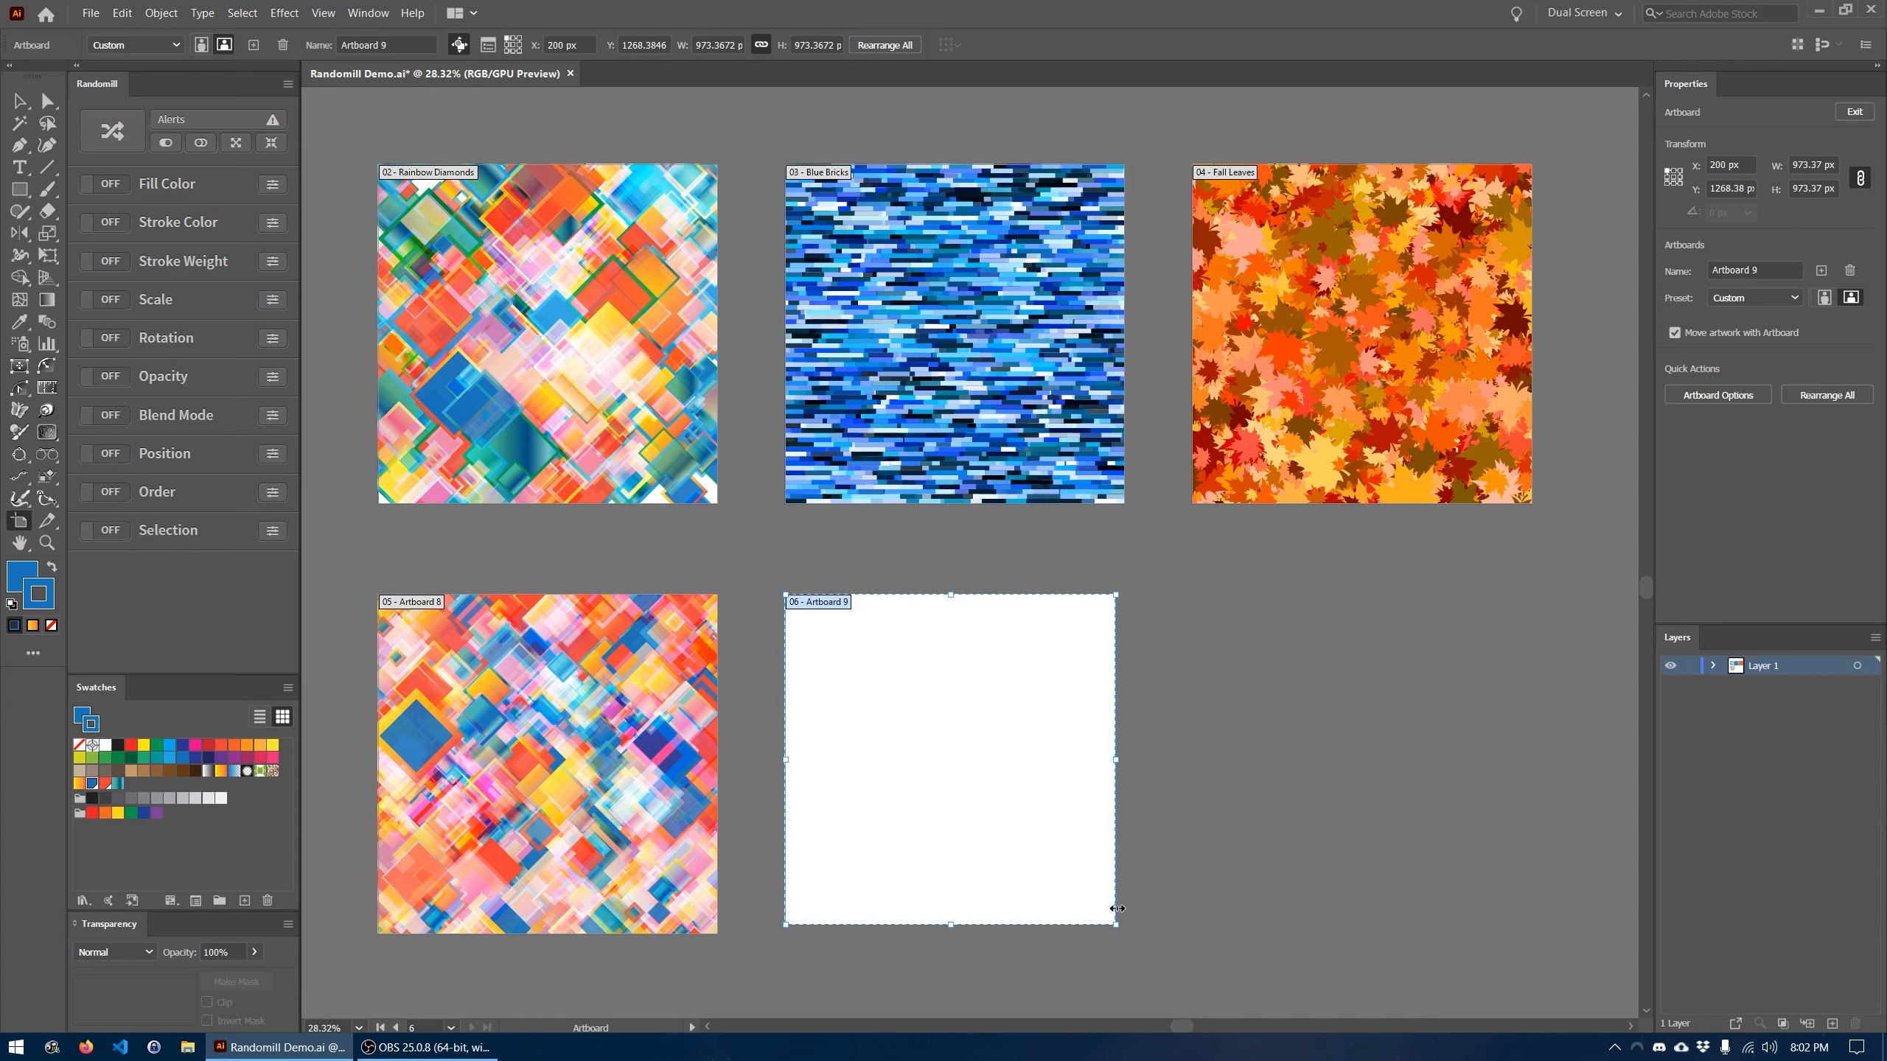
{"action": "left_click", "coordinate": [744, 47]}
{"action": "type", "text": "1000"}
{"action": "key", "text": "Return"}
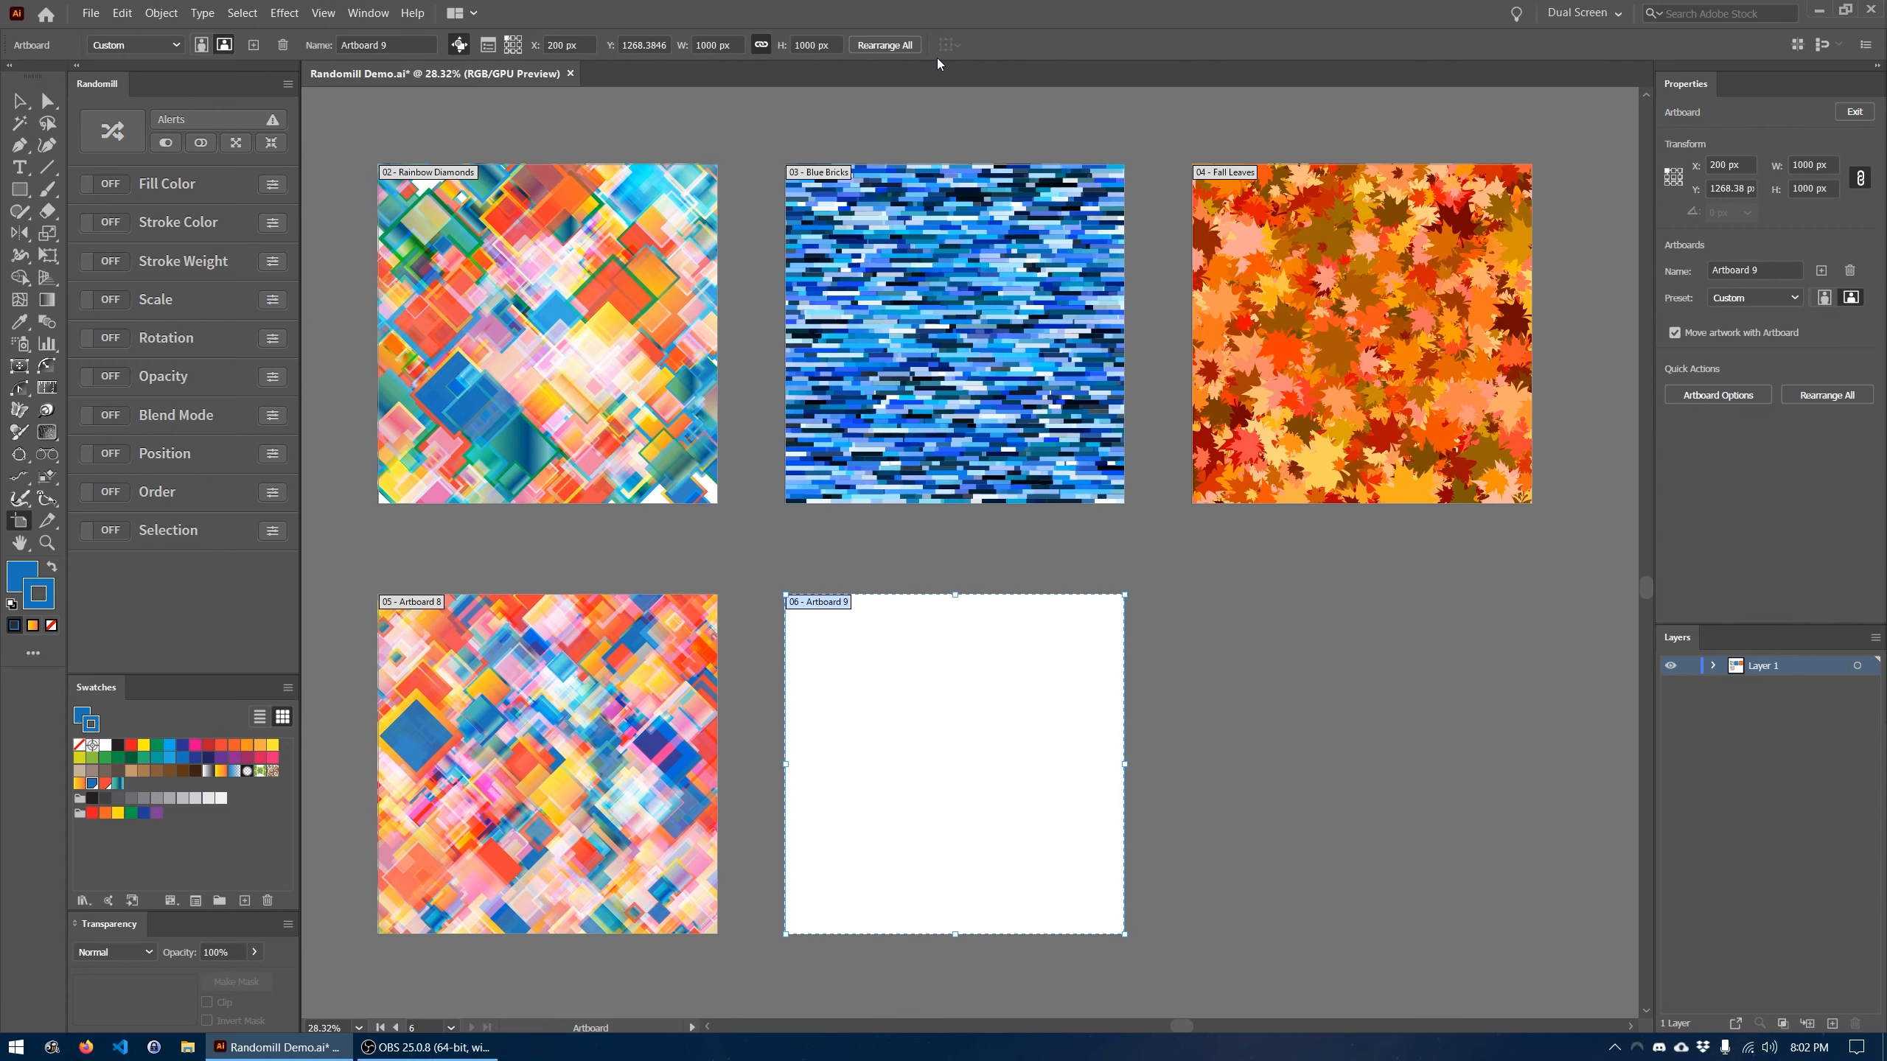
{"action": "left_click", "coordinate": [19, 100]}
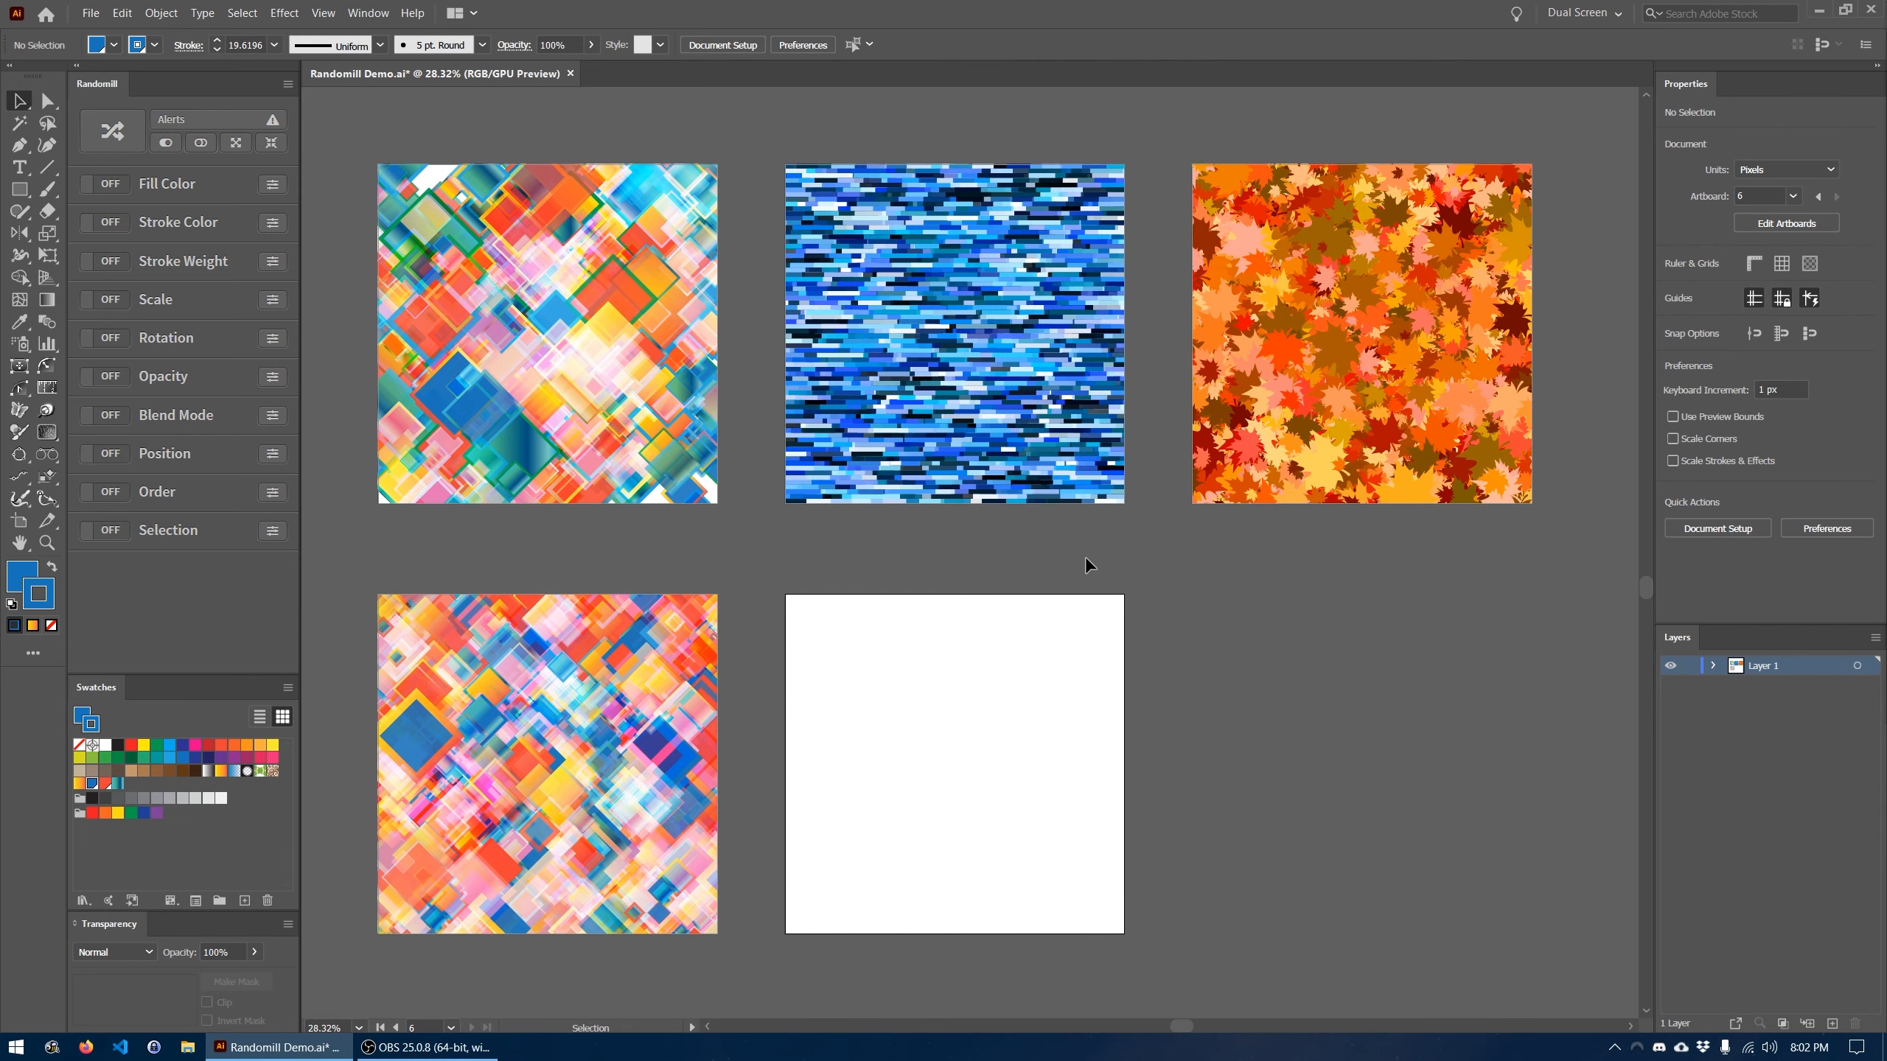
Draw a blue rectangle about 70 × 14 px in the empty artboard's upper-left corner and remove its stroke
{"action": "key", "text": "m"}
{"action": "scroll", "coordinate": [1107, 550], "scroll_direction": "down", "scroll_amount": 2}
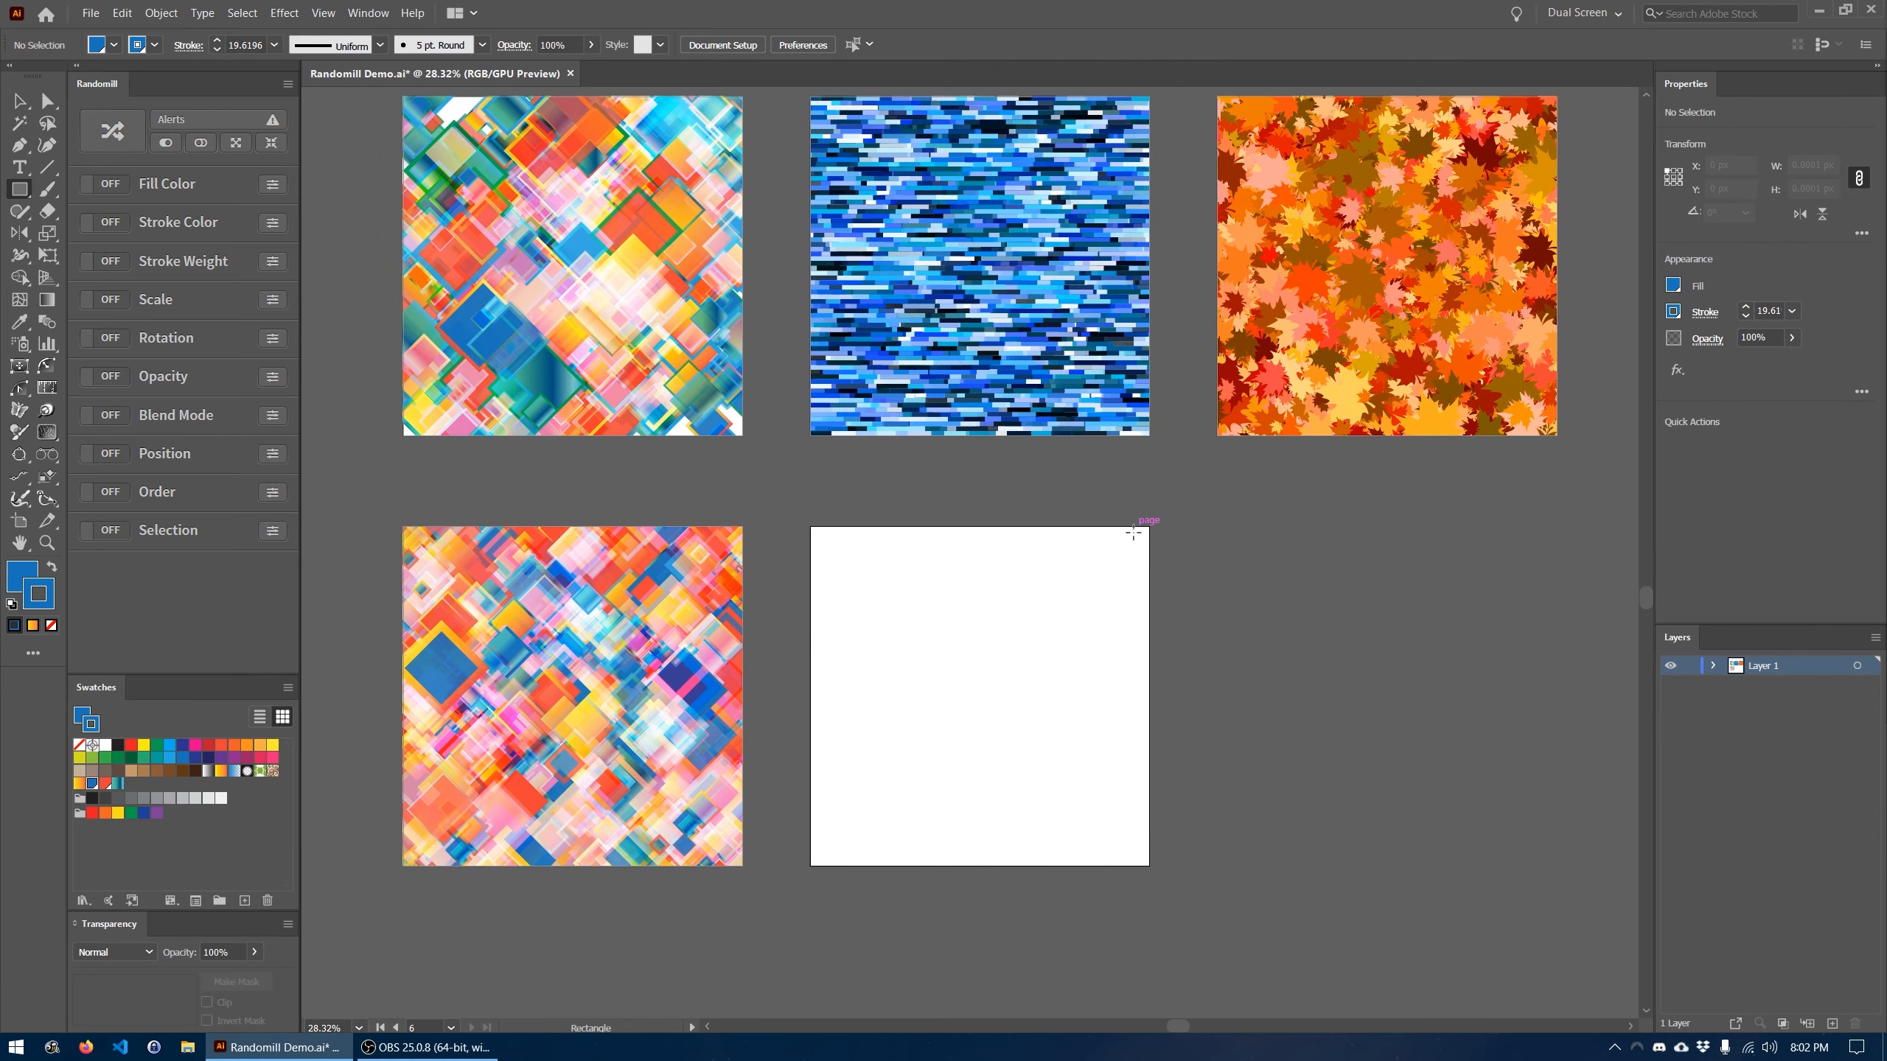
{"action": "scroll", "coordinate": [1118, 527], "scroll_direction": "up", "scroll_amount": 2}
{"action": "left_click_drag", "start_coordinate": [1096, 570], "coordinate": [993, 501]}
{"action": "scroll", "coordinate": [1116, 594], "scroll_direction": "down", "scroll_amount": 1}
{"action": "scroll", "coordinate": [981, 513], "scroll_direction": "up", "scroll_amount": 2}
{"action": "scroll", "coordinate": [981, 508], "scroll_direction": "up", "scroll_amount": 1}
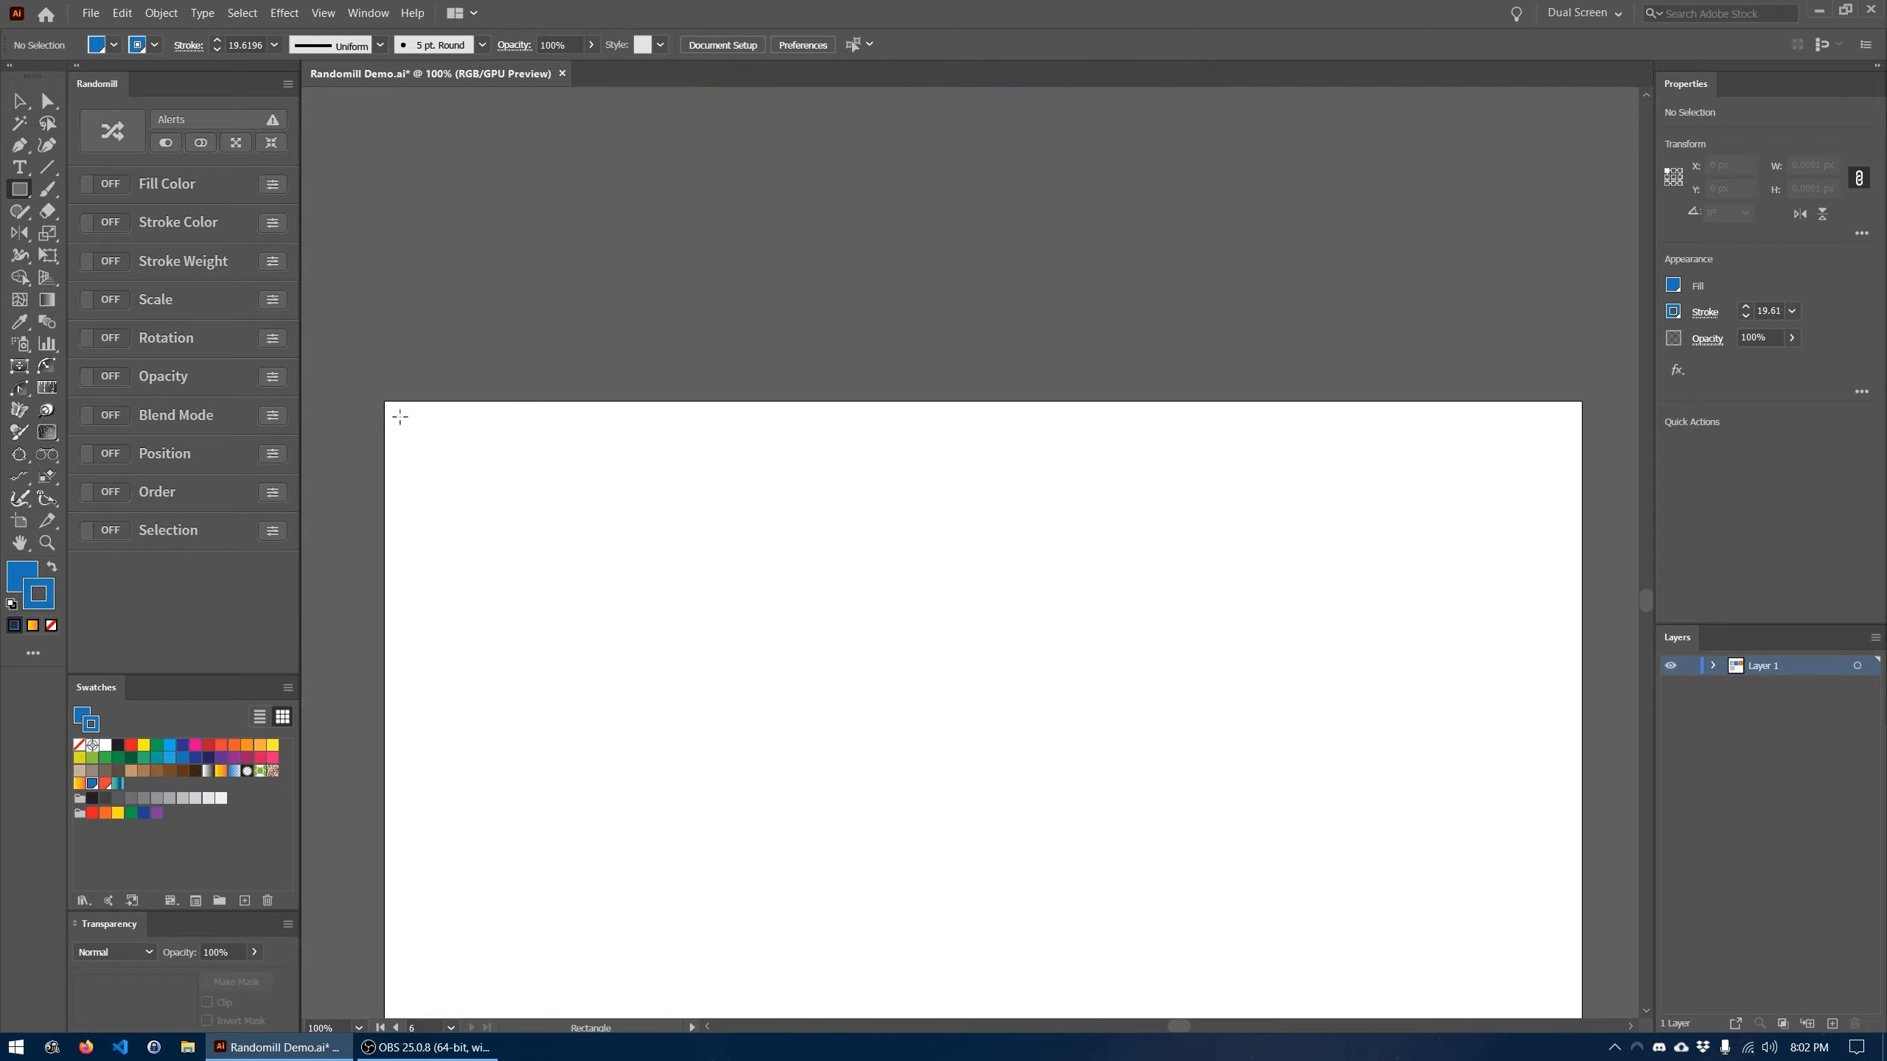
{"action": "left_click_drag", "start_coordinate": [385, 403], "coordinate": [468, 417]}
{"action": "scroll", "coordinate": [510, 426], "scroll_direction": "down", "scroll_amount": 2}
{"action": "left_click_drag", "start_coordinate": [543, 484], "coordinate": [547, 376]}
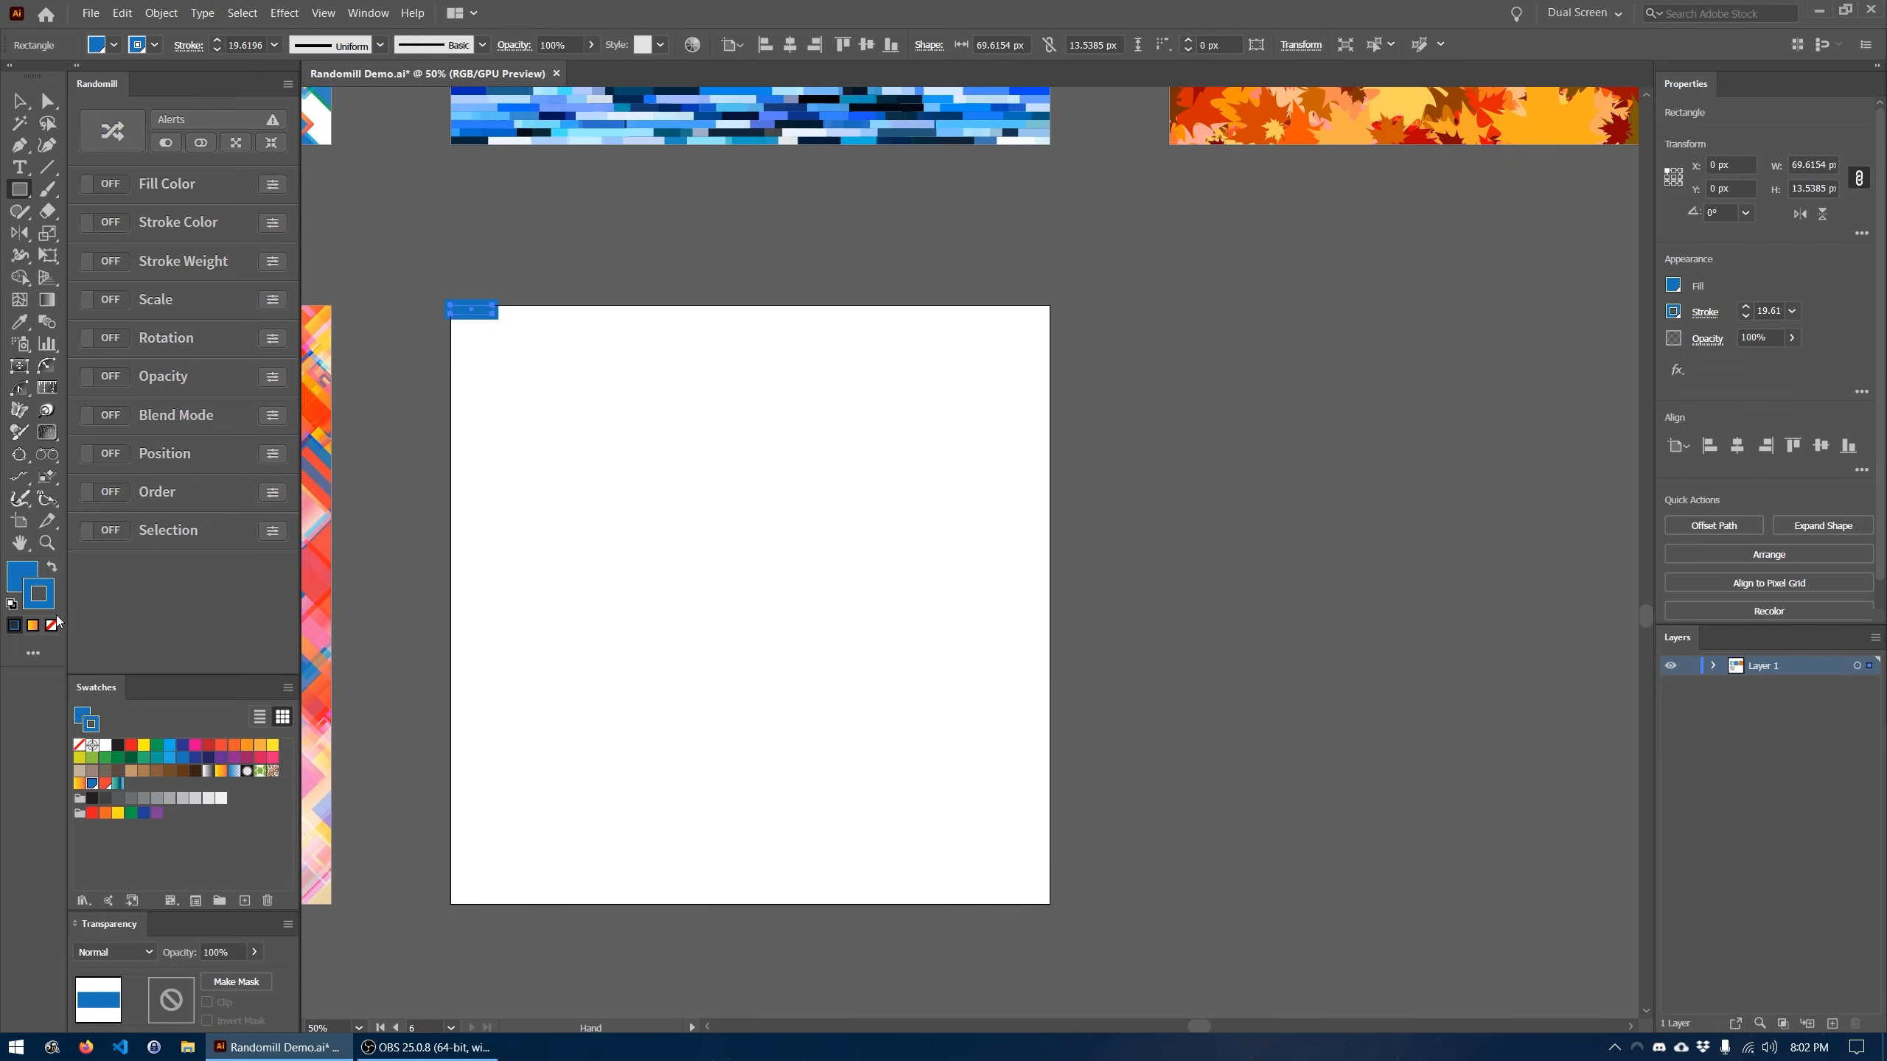
{"action": "left_click", "coordinate": [51, 625]}
{"action": "left_click_drag", "start_coordinate": [531, 666], "coordinate": [605, 632]}
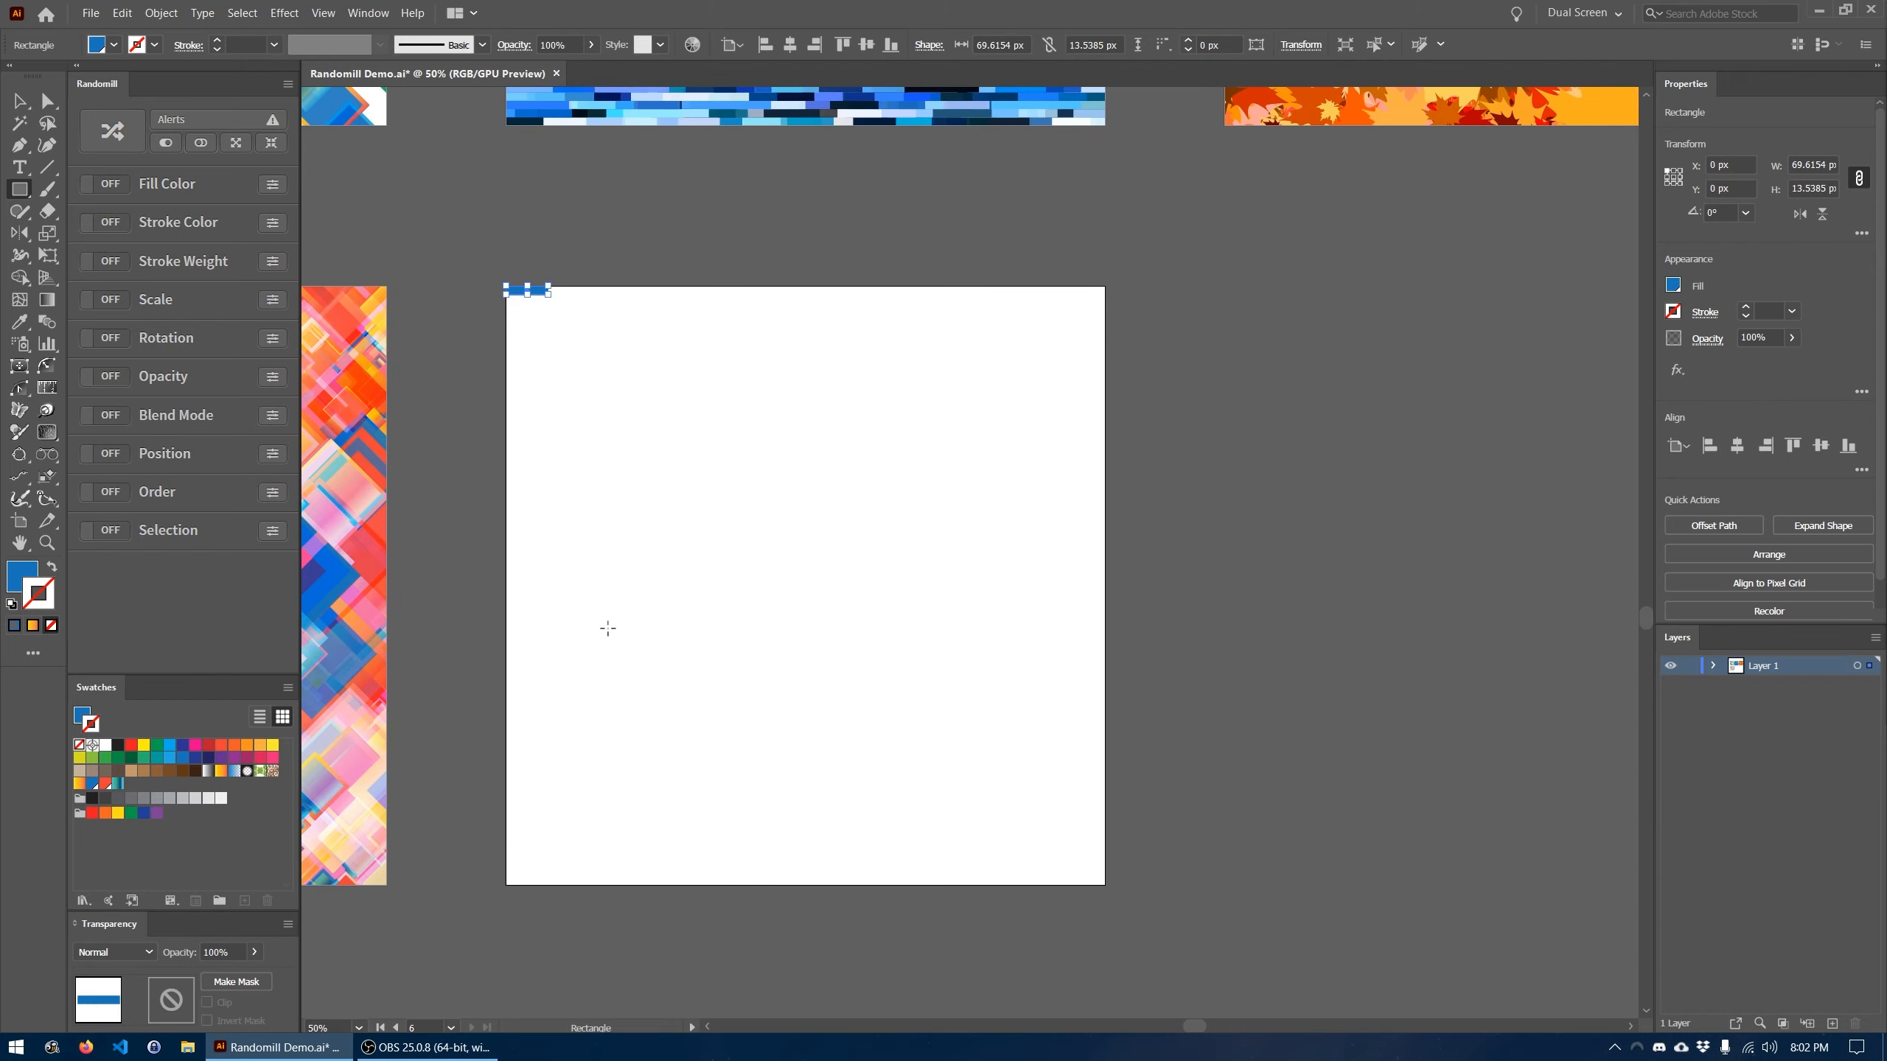
Copy the small rectangle horizontally along the artboard's upper edge by half its width, 34.81 px, overlapping the original
{"action": "left_click_drag", "start_coordinate": [741, 530], "coordinate": [764, 685]}
{"action": "scroll", "coordinate": [551, 284], "scroll_direction": "up", "scroll_amount": 2}
{"action": "scroll", "coordinate": [628, 377], "scroll_direction": "down", "scroll_amount": 3}
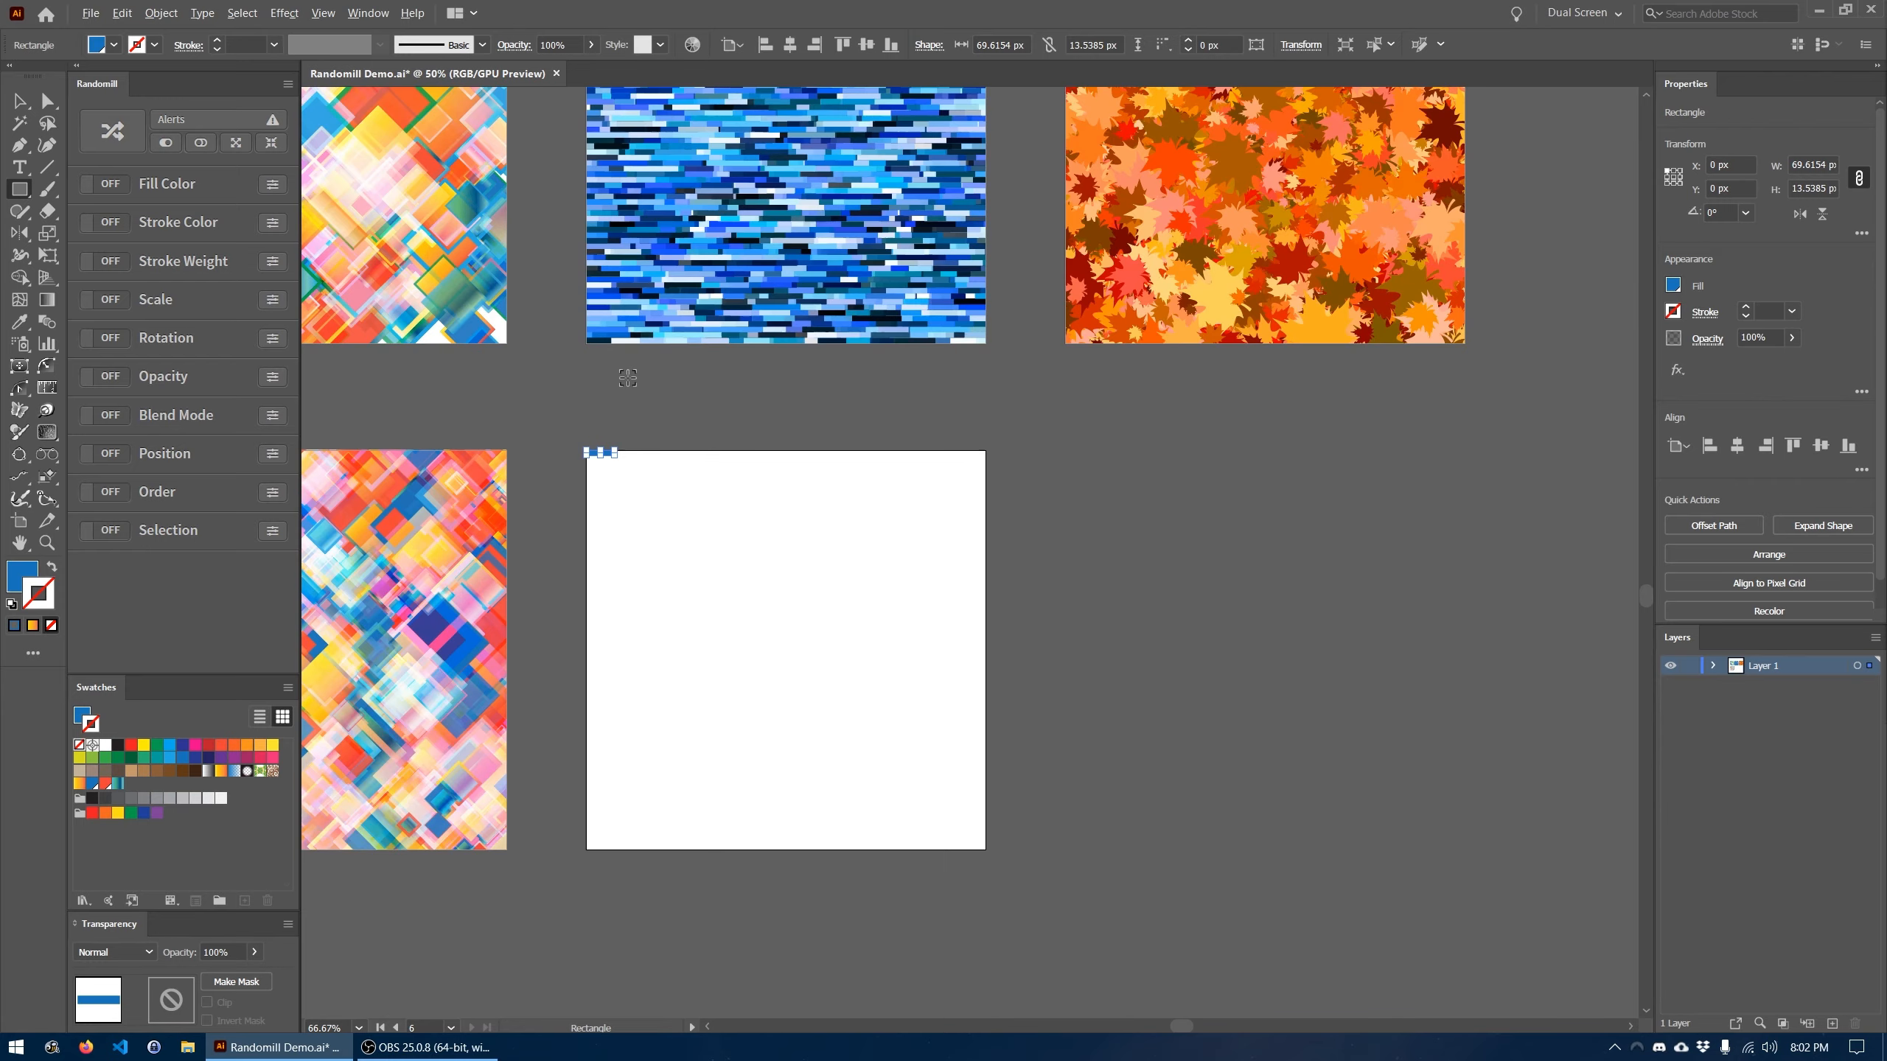
{"action": "scroll", "coordinate": [631, 431], "scroll_direction": "up", "scroll_amount": 3}
{"action": "key", "text": "v"}
{"action": "left_click_drag", "start_coordinate": [698, 546], "coordinate": [488, 420]}
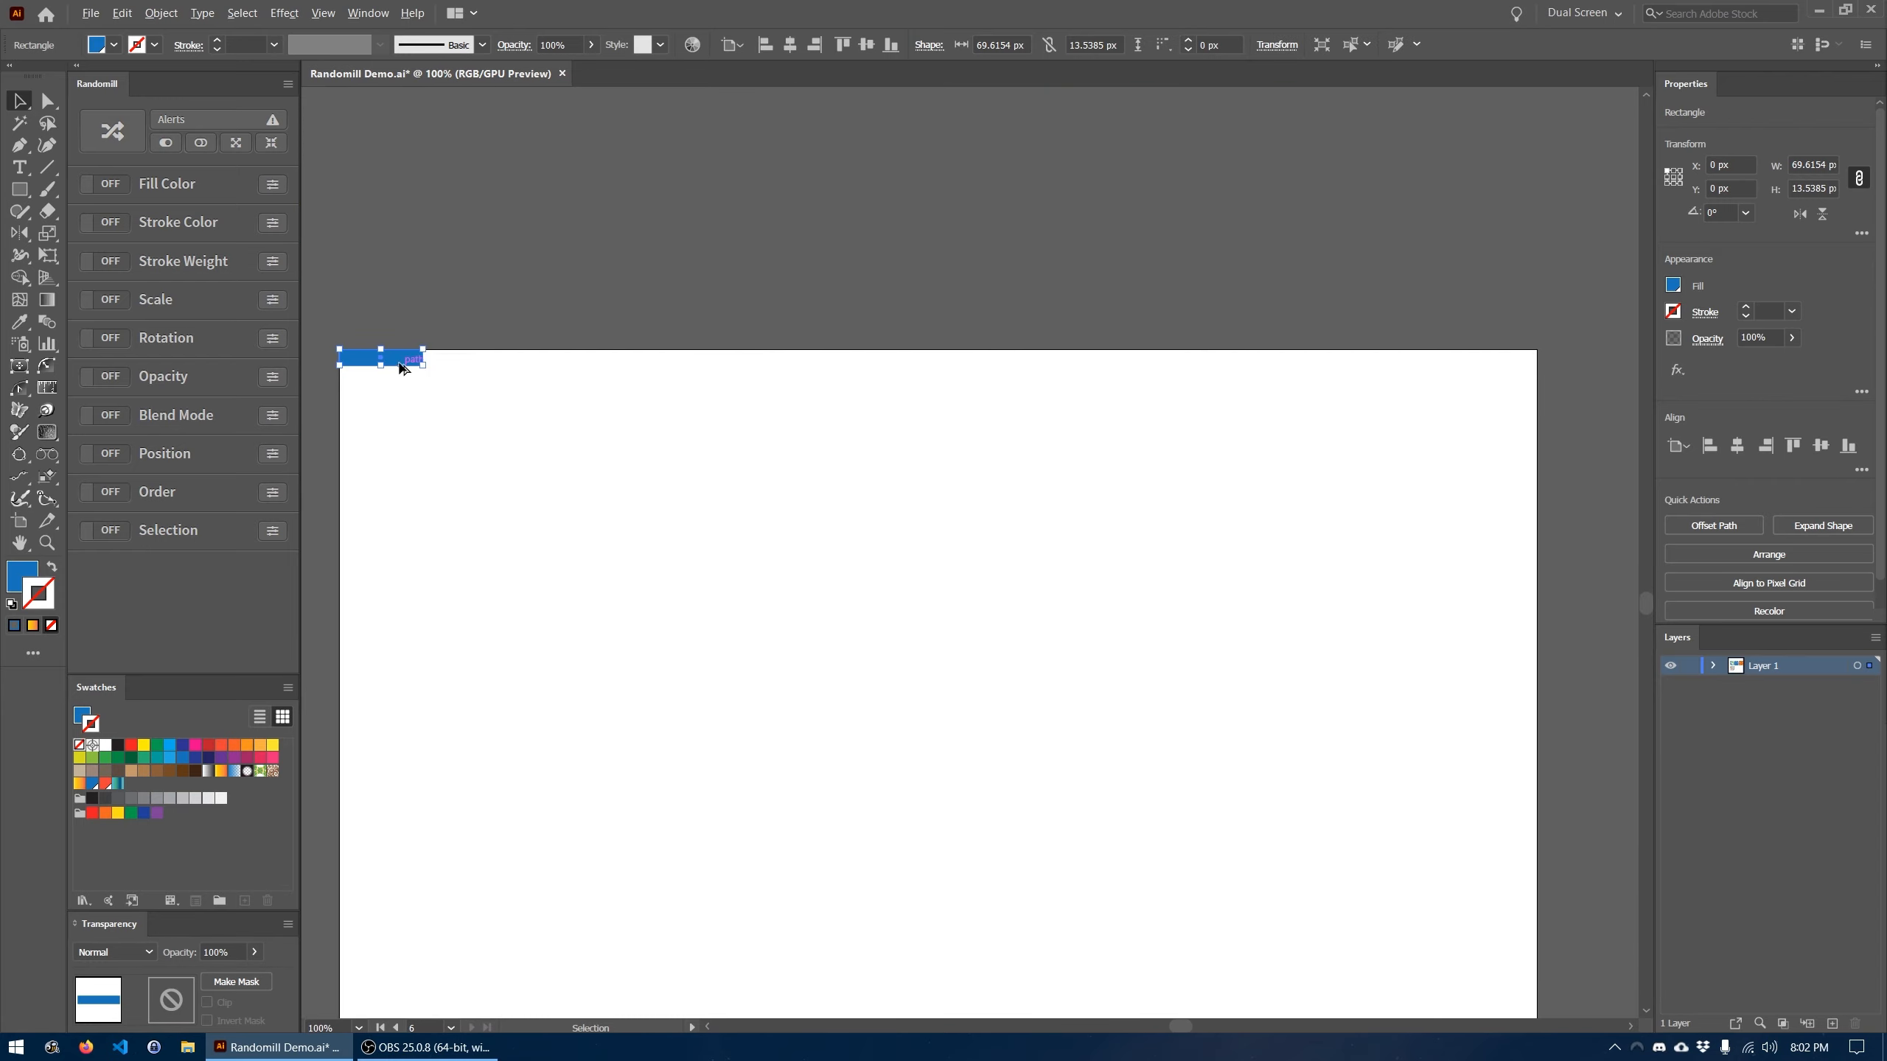
{"action": "left_click_drag", "start_coordinate": [399, 368], "coordinate": [444, 364]}
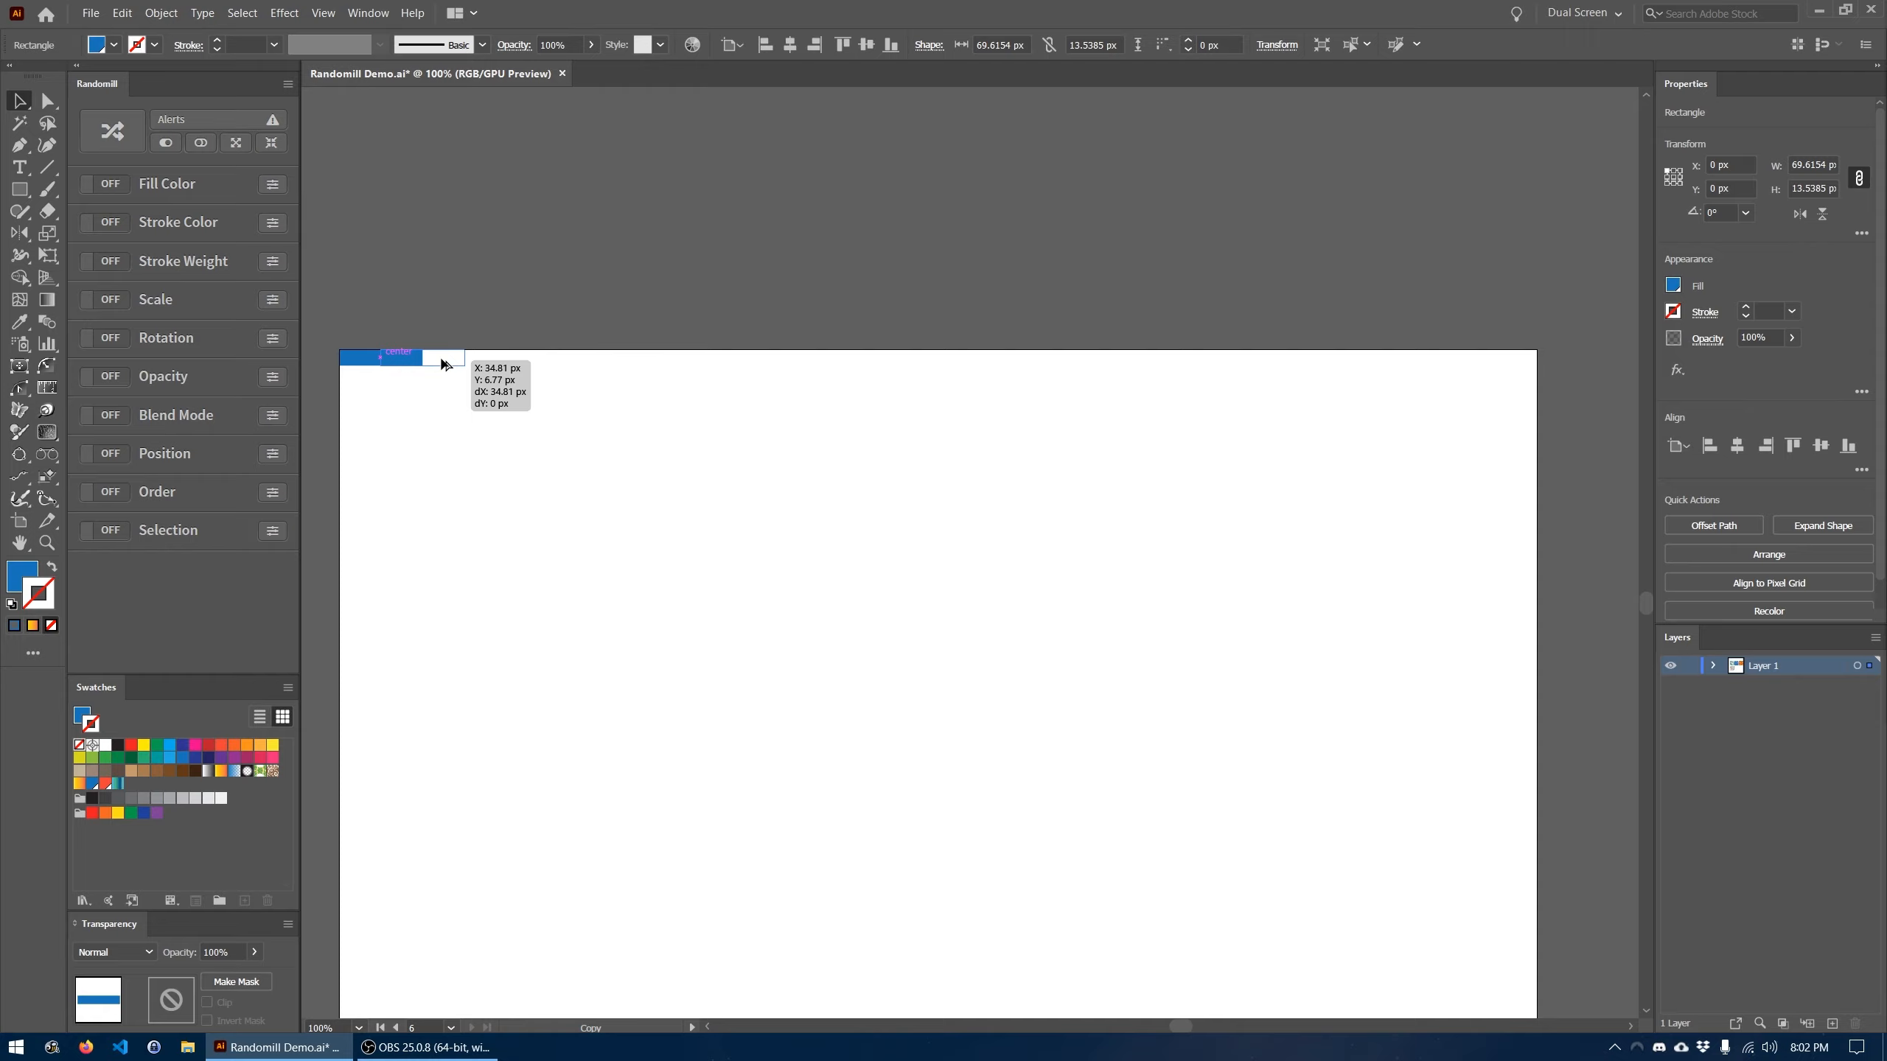
{"action": "left_click_drag", "start_coordinate": [442, 364], "coordinate": [447, 363]}
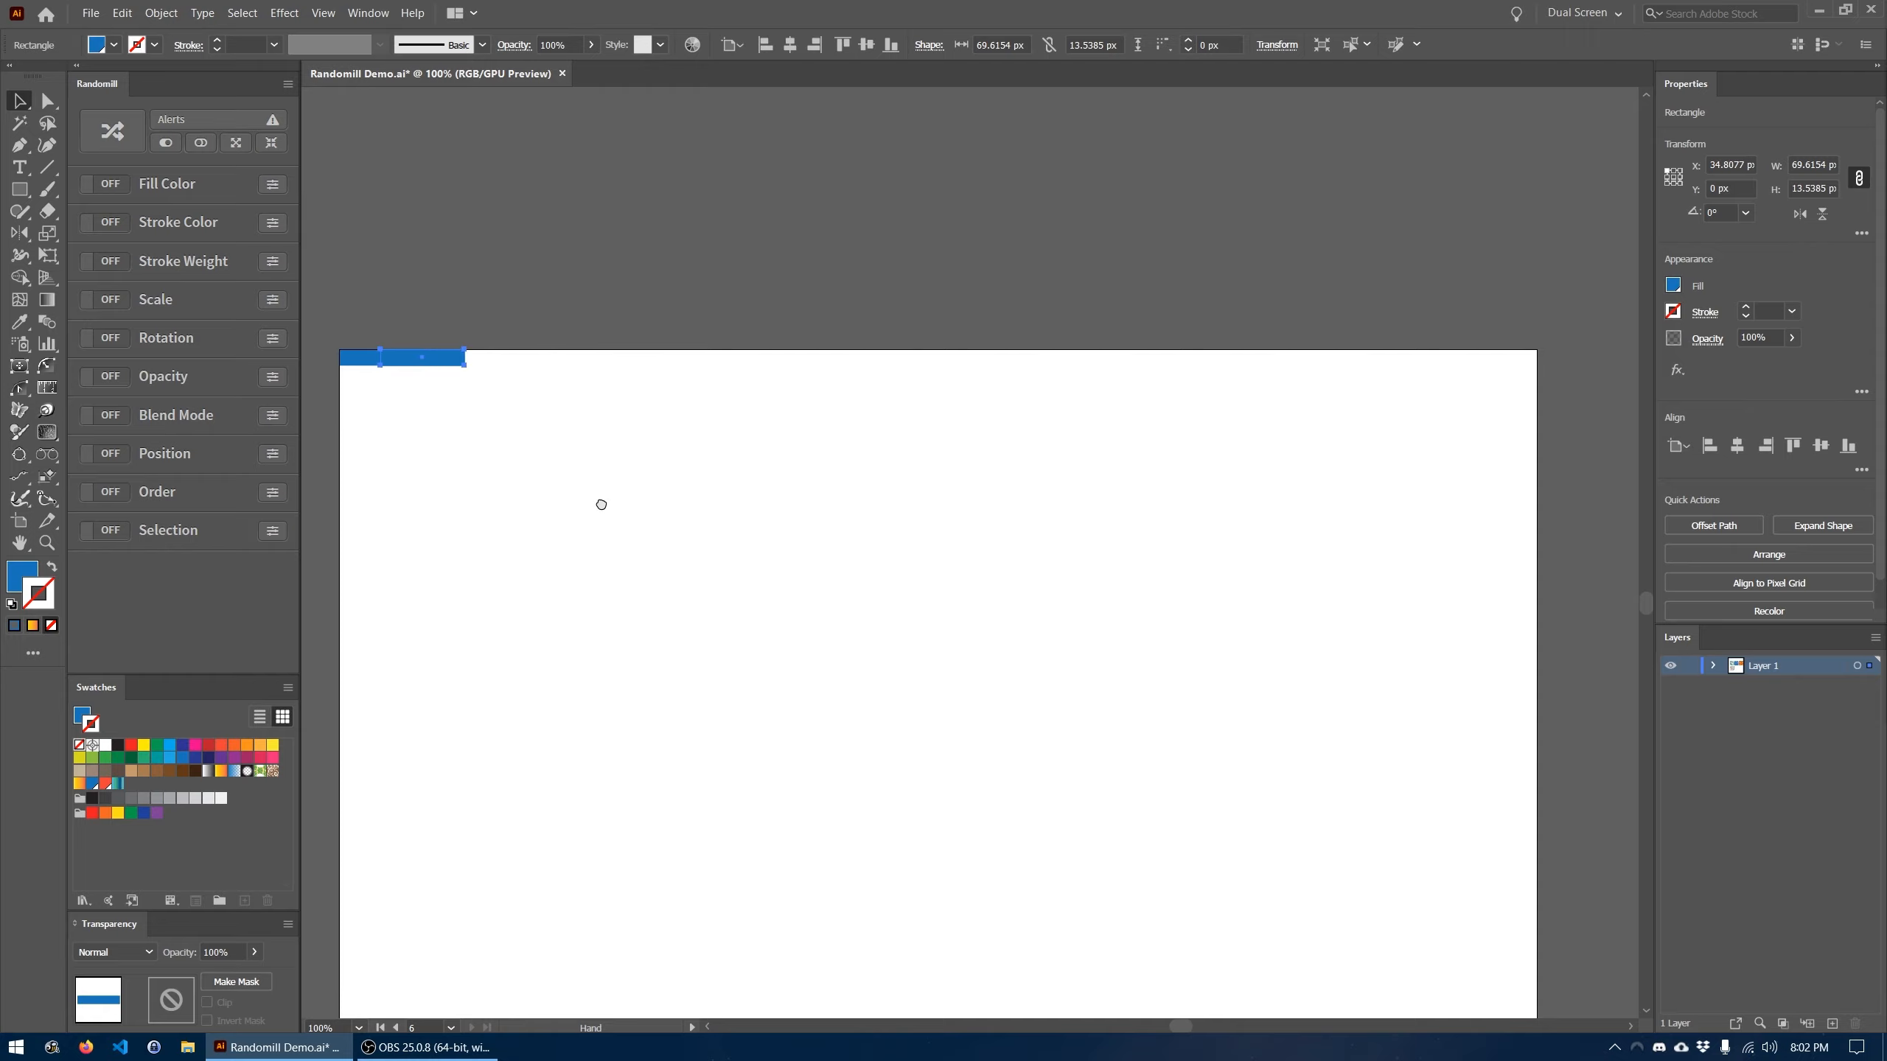
Repeat the horizontal copy until the overlapping rectangles span the artboard's full width along its upper edge
{"action": "left_click_drag", "start_coordinate": [598, 502], "coordinate": [602, 455]}
{"action": "scroll", "coordinate": [602, 454], "scroll_direction": "down", "scroll_amount": 1}
{"action": "left_click_drag", "start_coordinate": [661, 596], "coordinate": [652, 425]}
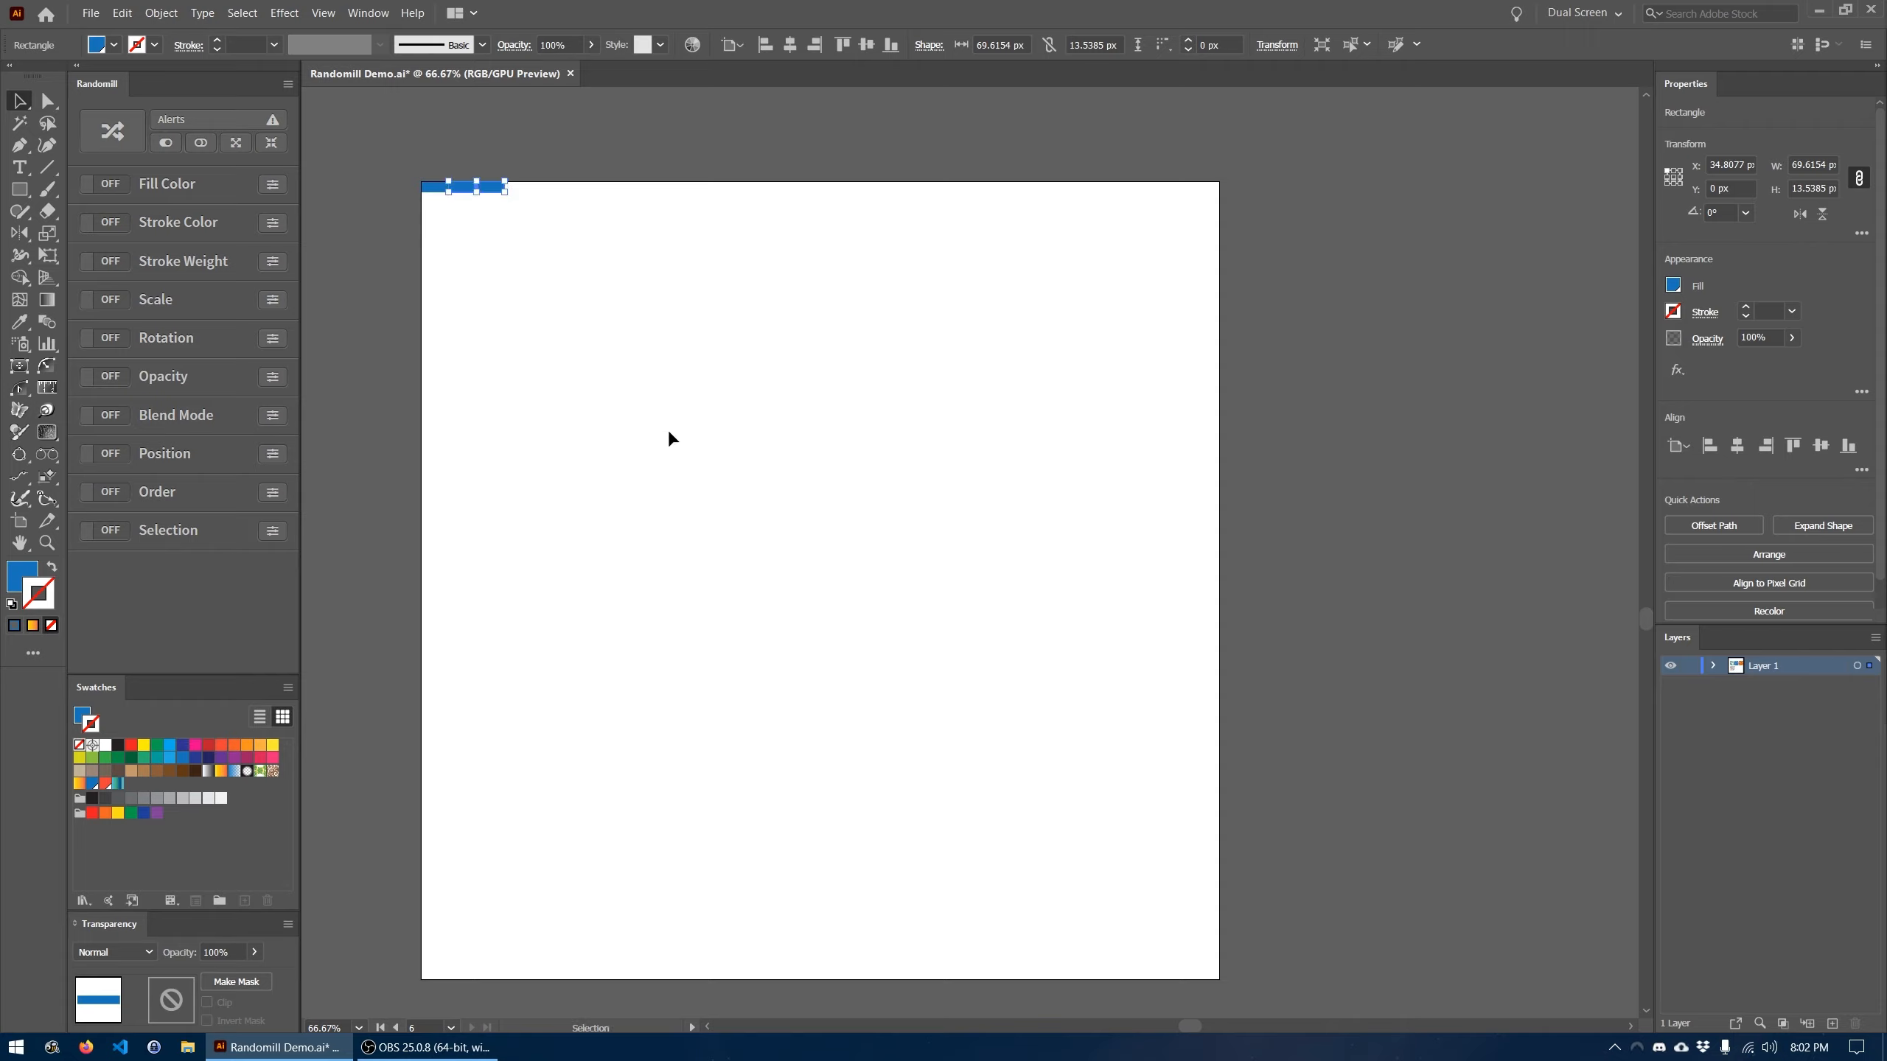
{"action": "key", "text": "a"}
{"action": "key", "text": "ctrl+d"}
{"action": "key", "text": "ctrl+d"}
{"action": "key", "text": "ctrl+d"}
{"action": "key", "text": "ctrl+d"}
{"action": "key", "text": "ctrl+d"}
{"action": "key", "text": "ctrl+d"}
{"action": "key", "text": "ctrl+d"}
{"action": "key", "text": "ctrl+d"}
{"action": "key", "text": "ctrl+d"}
{"action": "key", "text": "ctrl+d"}
{"action": "key", "text": "ctrl+d"}
{"action": "key", "text": "ctrl+d"}
{"action": "key", "text": "ctrl+d"}
{"action": "key", "text": "ctrl+d"}
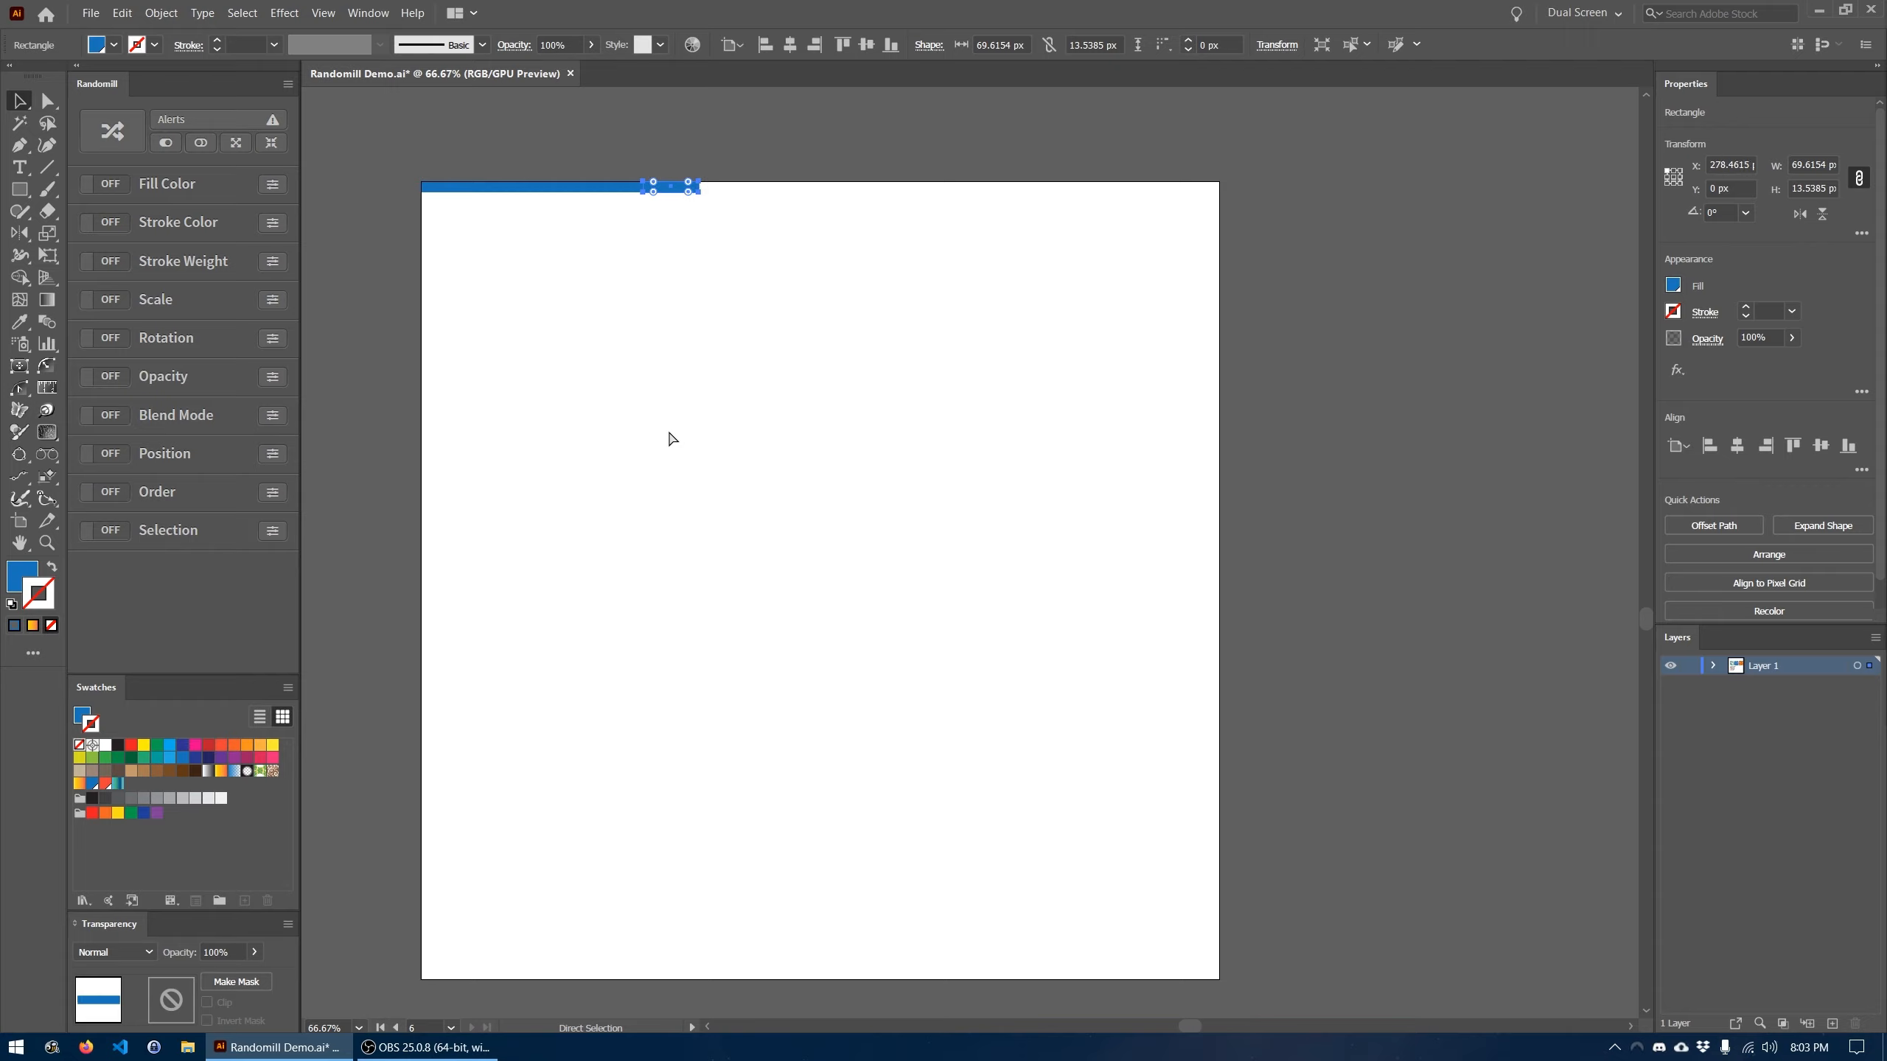
{"action": "key", "text": "ctrl+d"}
{"action": "key", "text": "ctrl+d"}
{"action": "key", "text": "ctrl+d"}
{"action": "key", "text": "ctrl+d"}
{"action": "key", "text": "ctrl+d"}
{"action": "key", "text": "ctrl+d"}
{"action": "key", "text": "ctrl+d"}
{"action": "key", "text": "ctrl+d"}
{"action": "key", "text": "ctrl+d"}
{"action": "key", "text": "ctrl+d"}
{"action": "key", "text": "ctrl+d"}
{"action": "key", "text": "ctrl+d"}
{"action": "key", "text": "ctrl+d"}
{"action": "key", "text": "ctrl+d"}
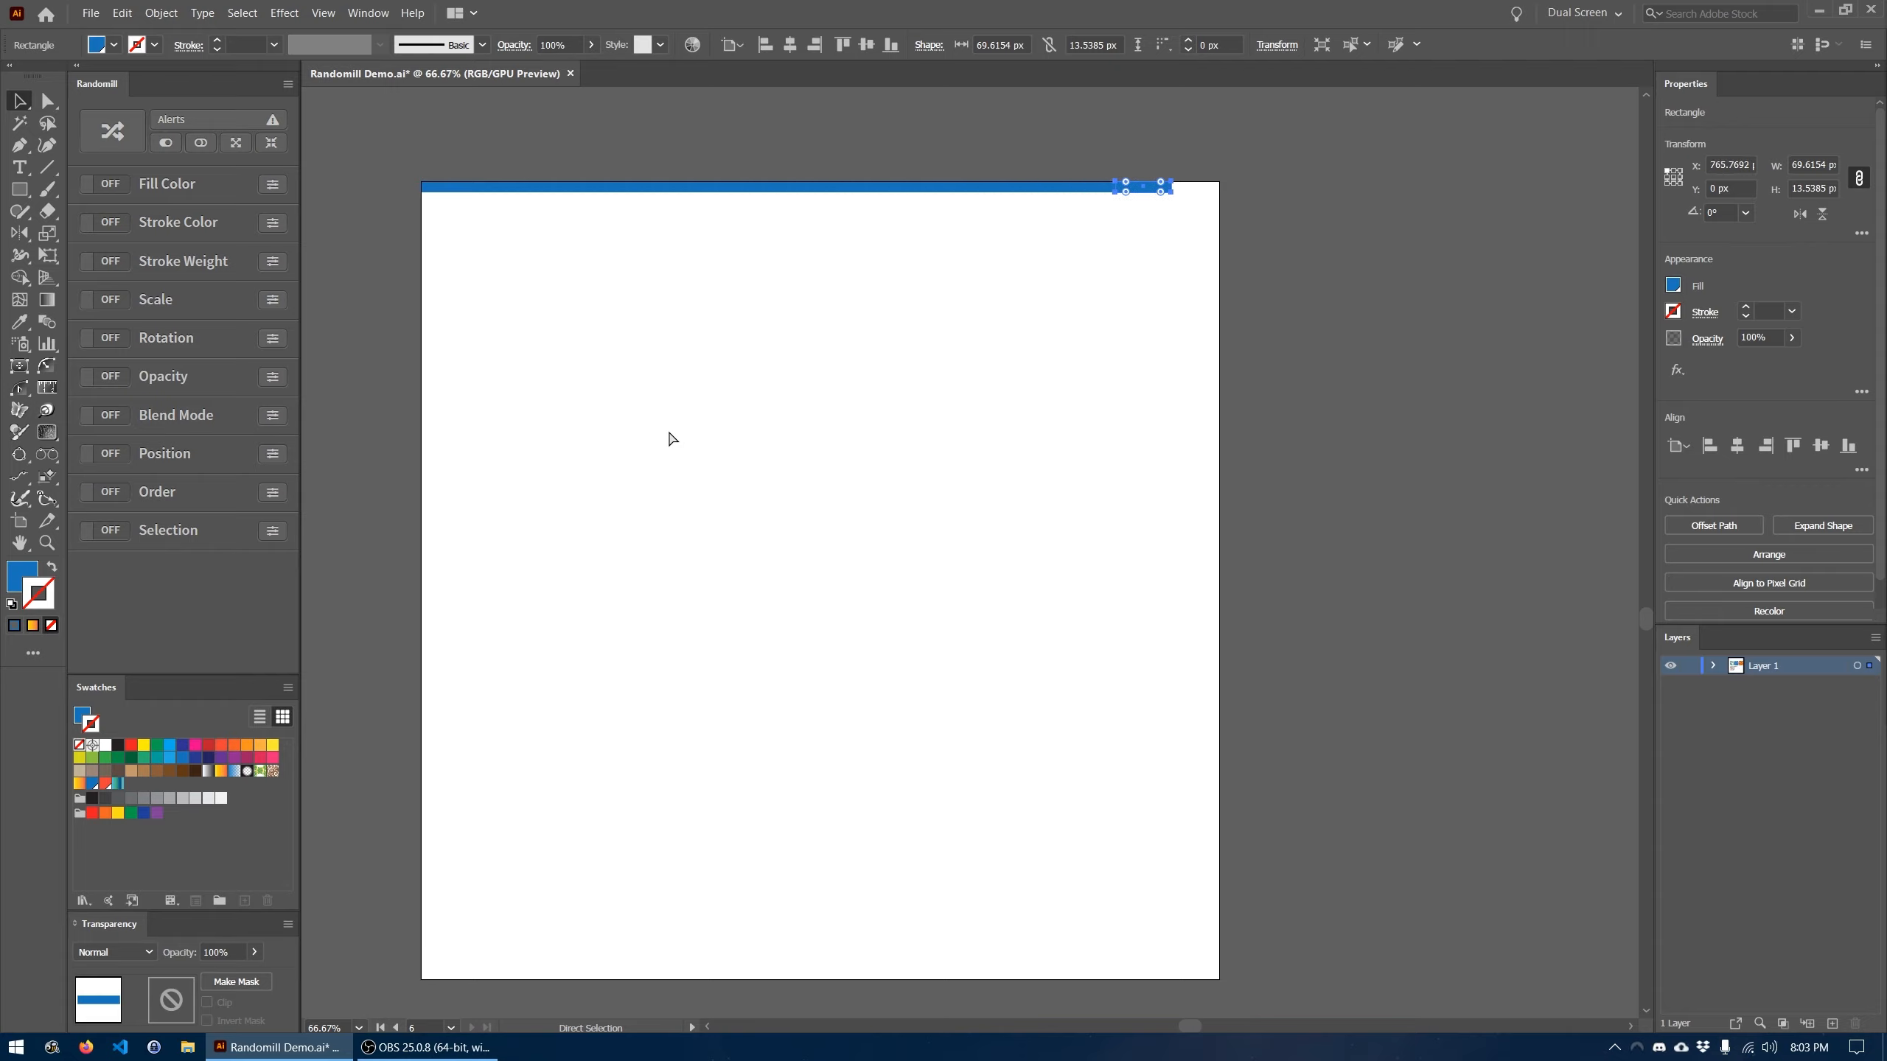
{"action": "key", "text": "ctrl+d"}
{"action": "key", "text": "ctrl+d"}
{"action": "key", "text": "ctrl+d"}
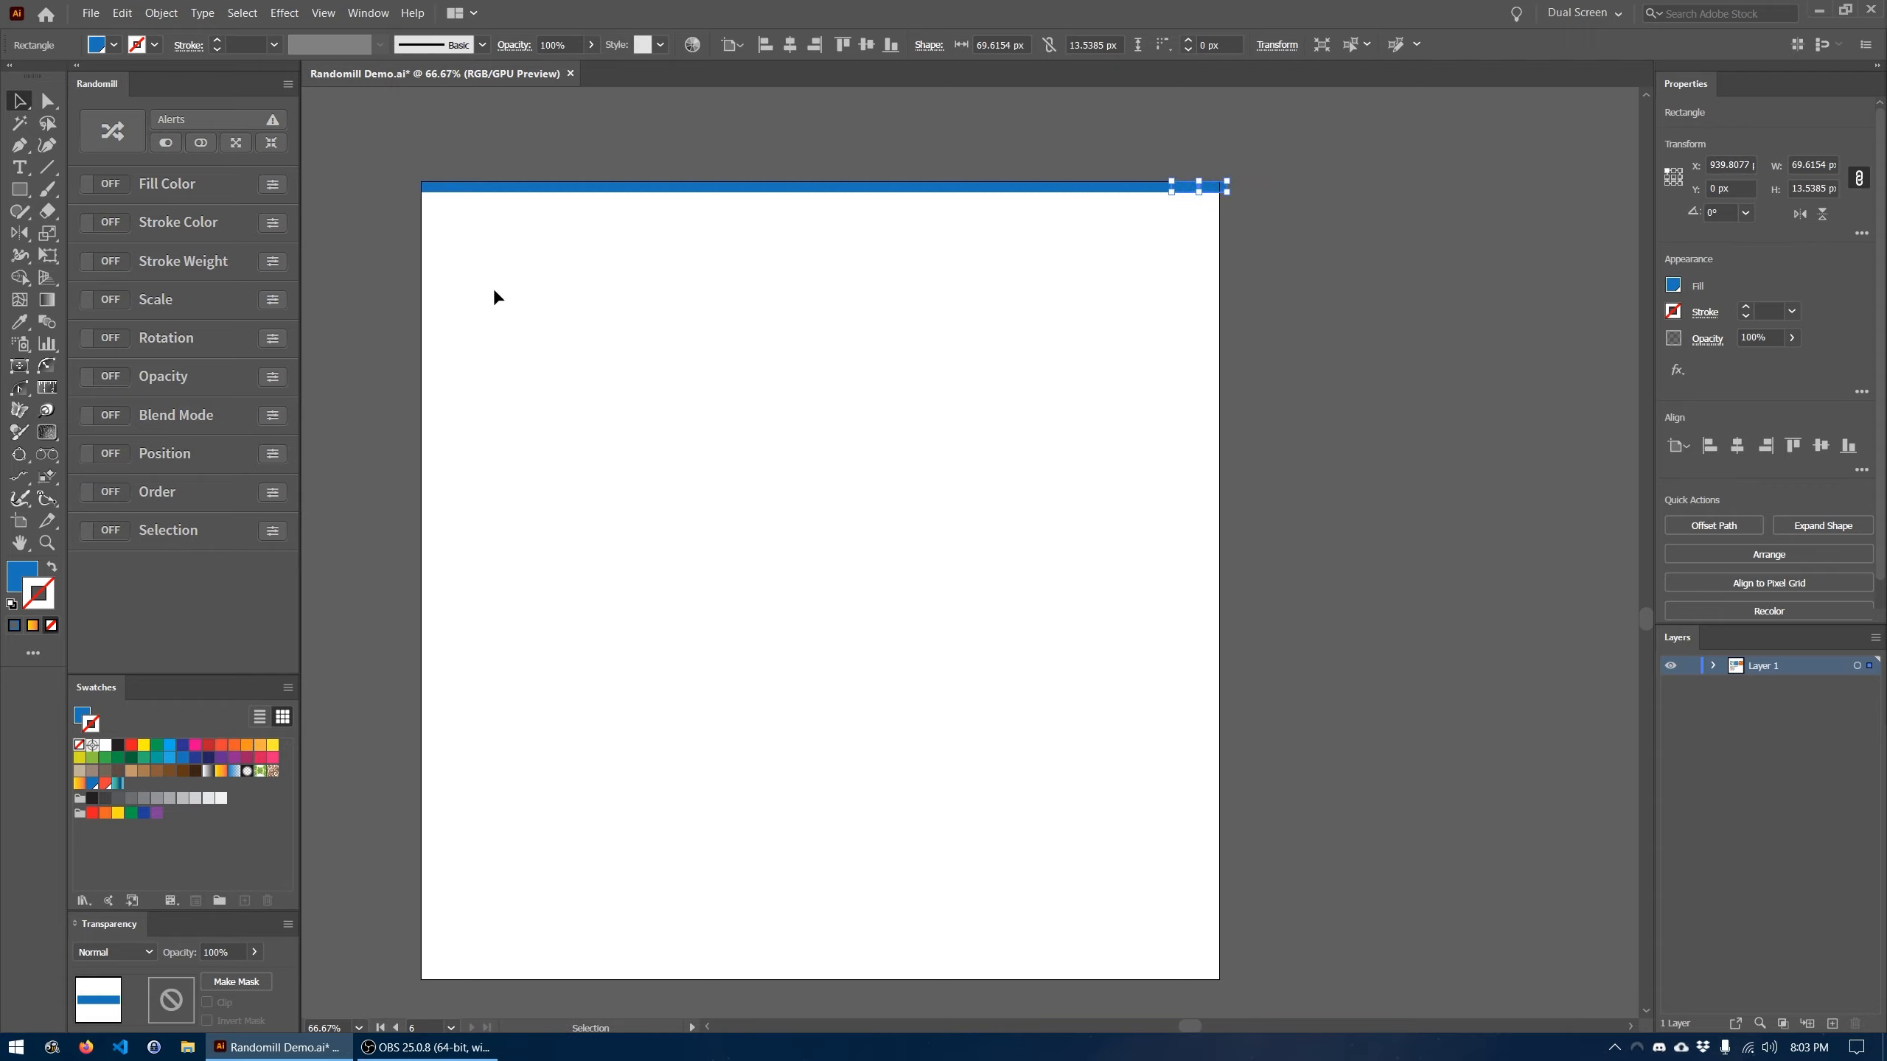
Select the whole row of rectangles and try copying it straight down by half its height, 6.77 px
{"action": "left_click_drag", "start_coordinate": [415, 246], "coordinate": [1262, 164]}
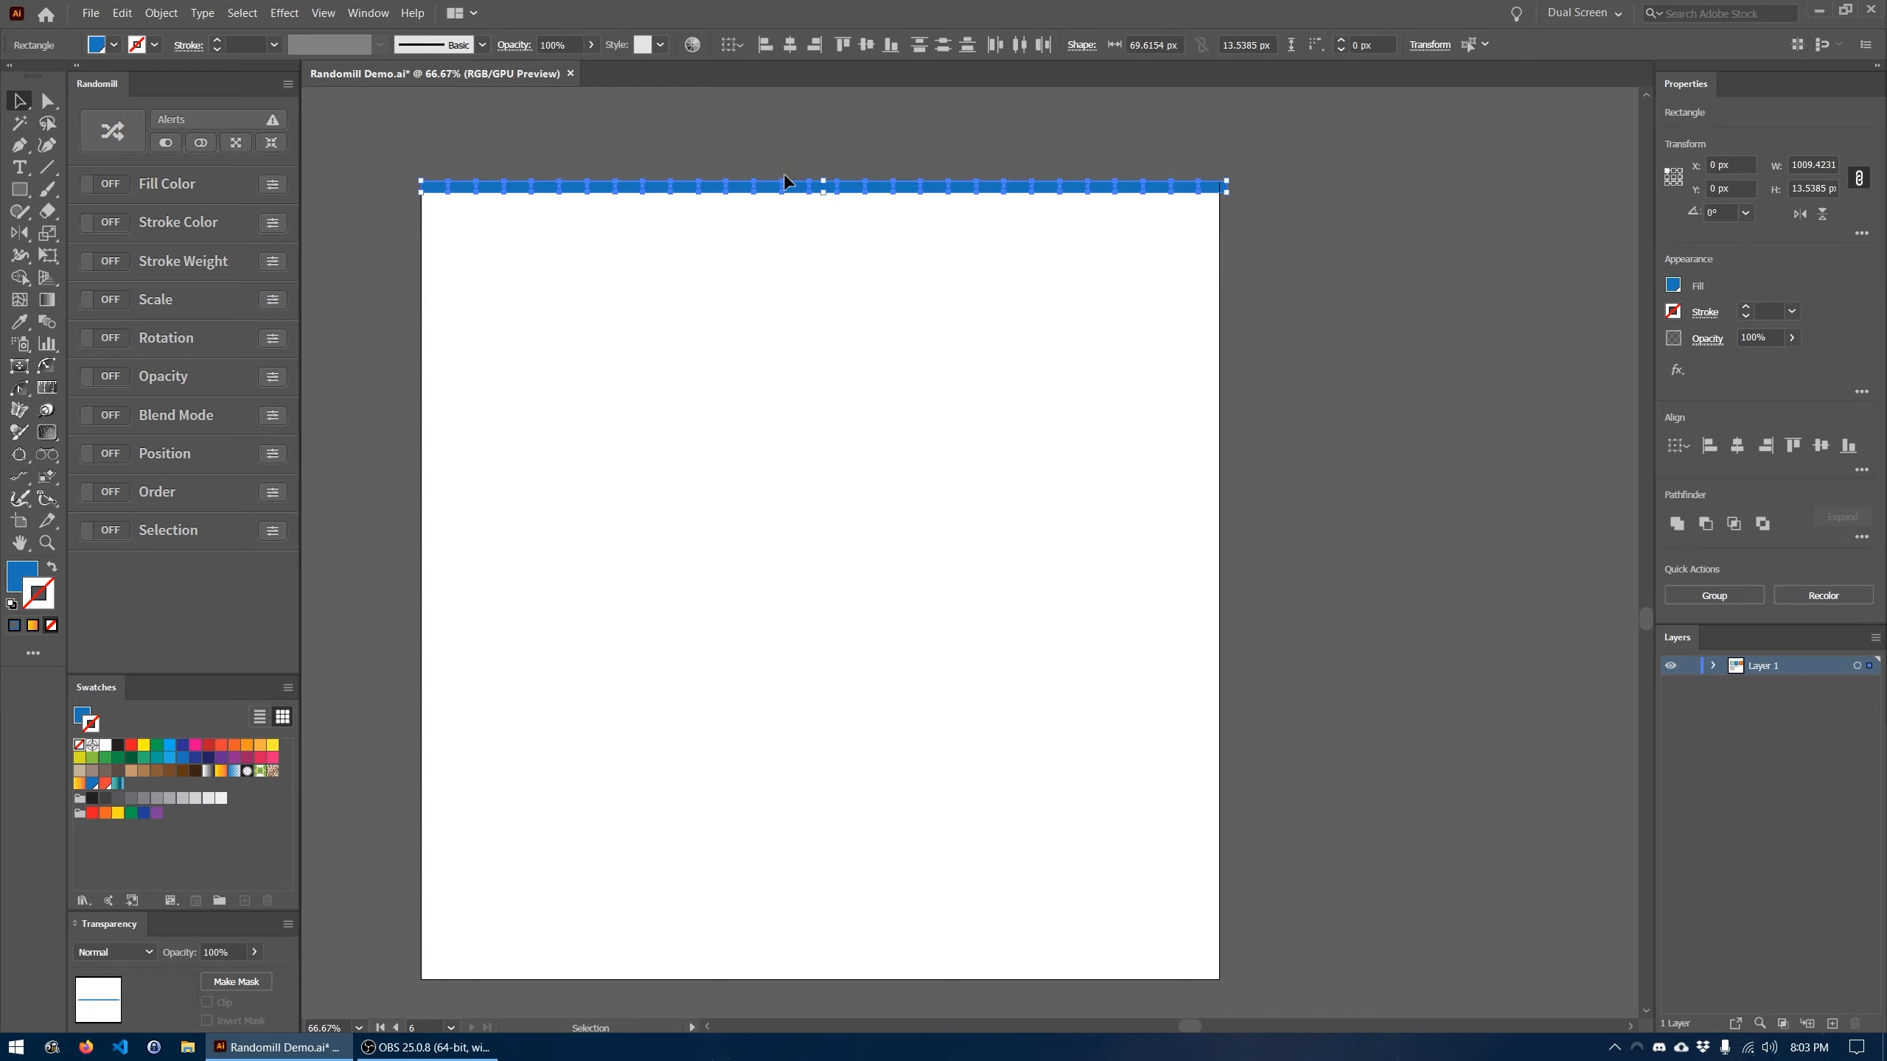
{"action": "key", "text": "ctrl+="}
{"action": "key", "text": "ctrl+="}
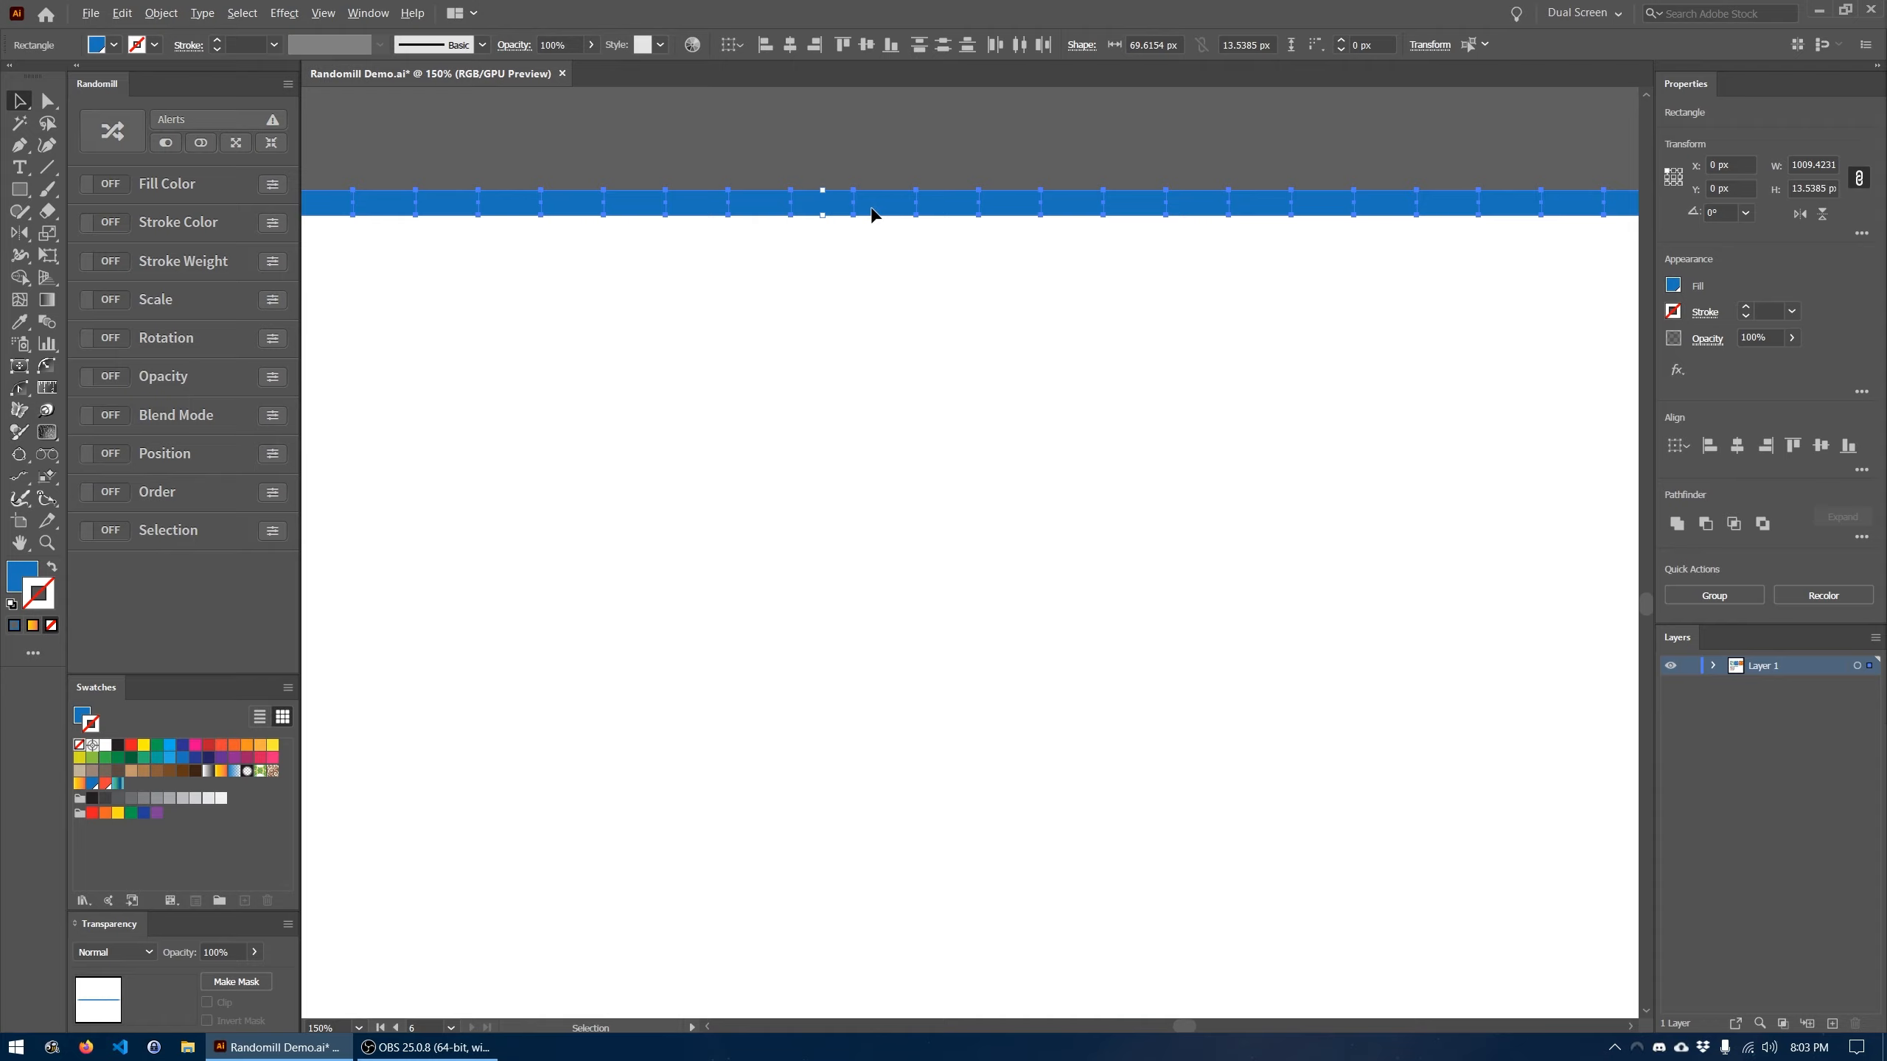
{"action": "left_click_drag", "start_coordinate": [870, 213], "coordinate": [874, 226]}
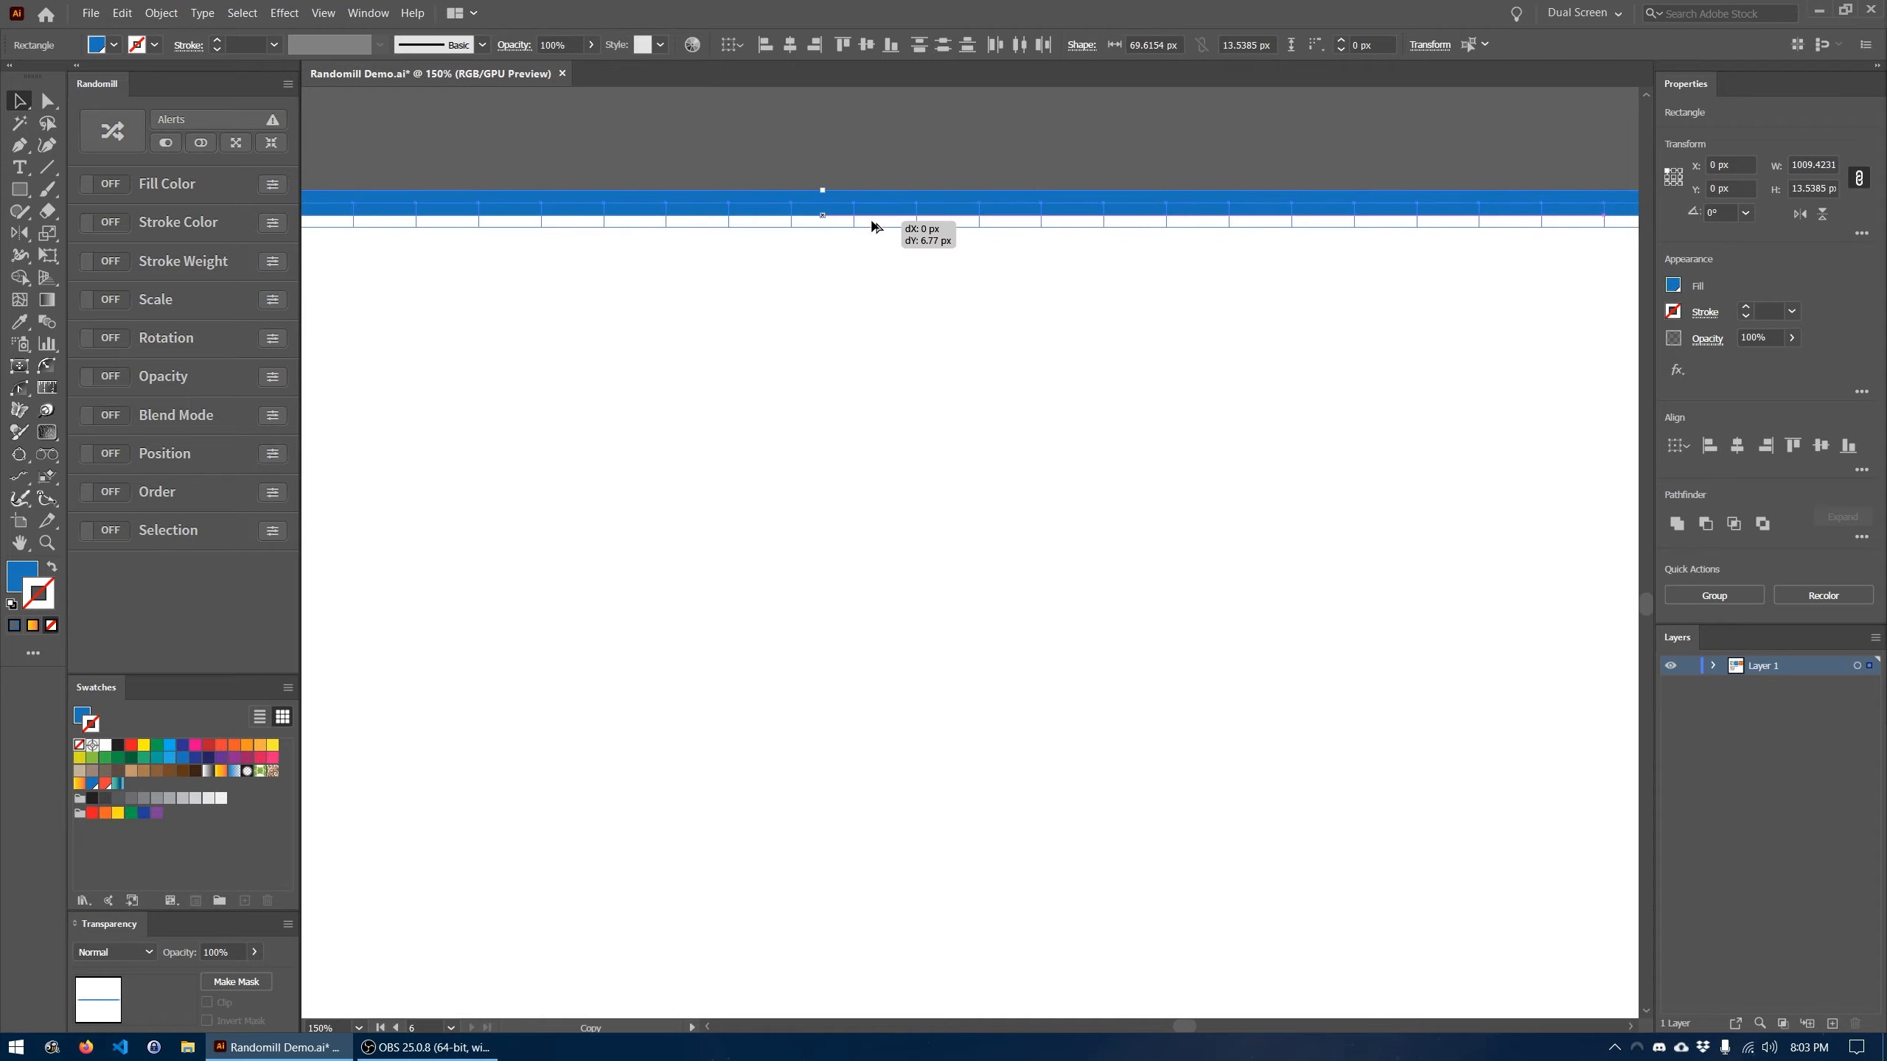
{"action": "left_click_drag", "start_coordinate": [871, 220], "coordinate": [871, 222]}
{"action": "key", "text": "ctrl+minus"}
{"action": "key", "text": "ctrl+minus"}
{"action": "key", "text": "ctrl+minus"}
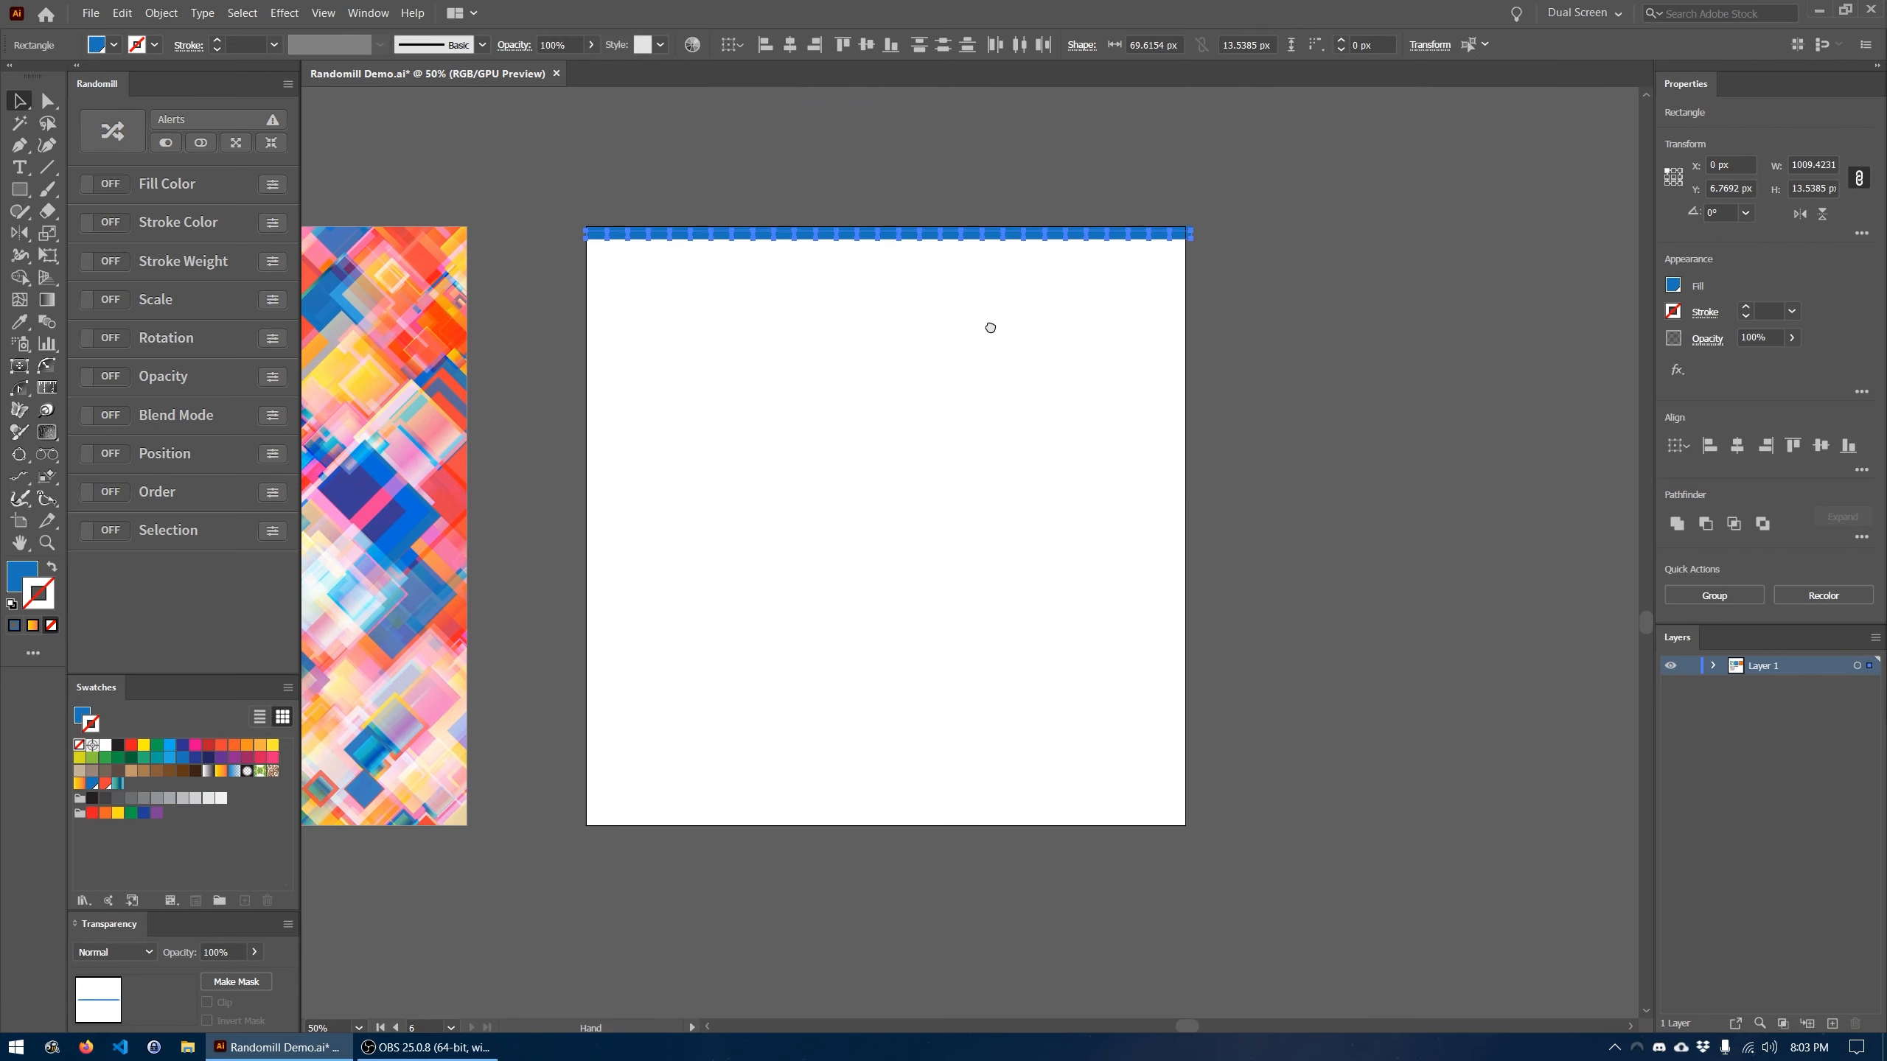
Compare the row spacing with the Blue Bricks artwork and undo the half-height row copy
{"action": "left_click_drag", "start_coordinate": [989, 325], "coordinate": [977, 674]}
{"action": "scroll", "coordinate": [931, 395], "scroll_direction": "up", "scroll_amount": 3}
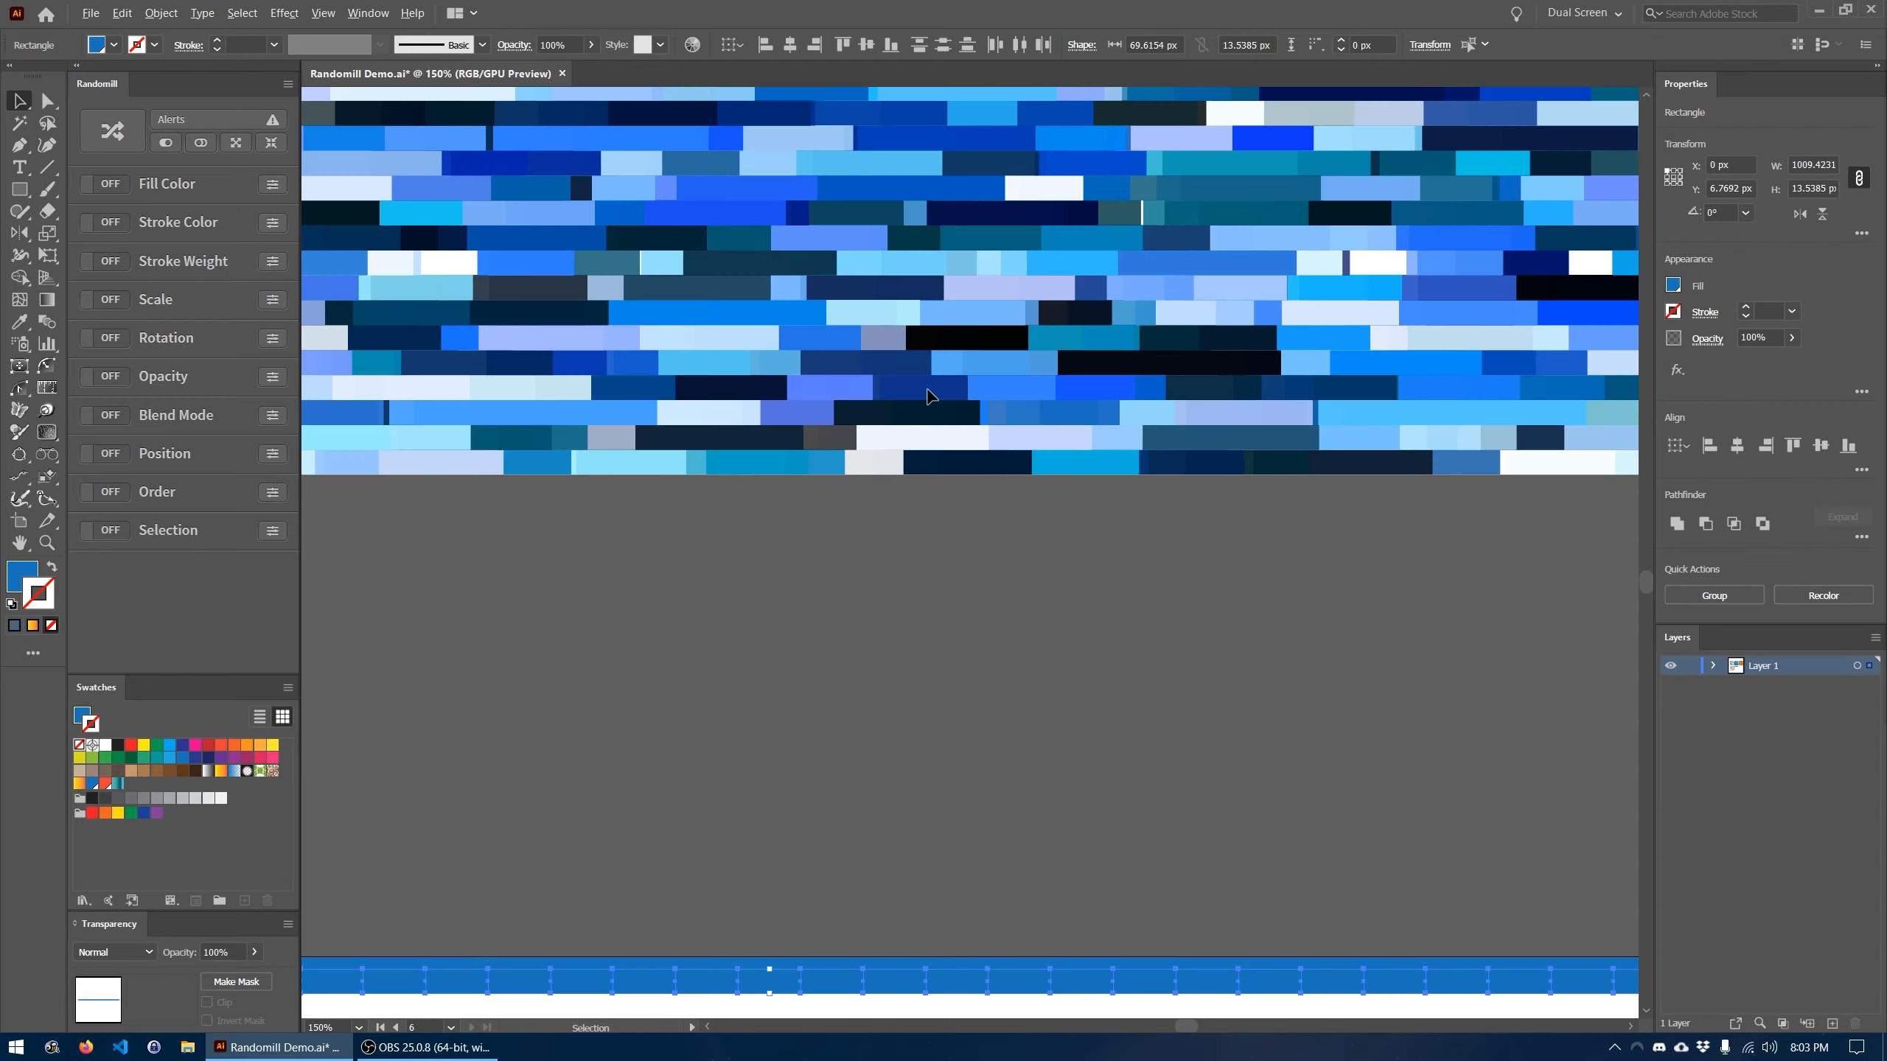
{"action": "scroll", "coordinate": [931, 396], "scroll_direction": "down", "scroll_amount": 3}
{"action": "scroll", "coordinate": [931, 657], "scroll_direction": "up", "scroll_amount": 3}
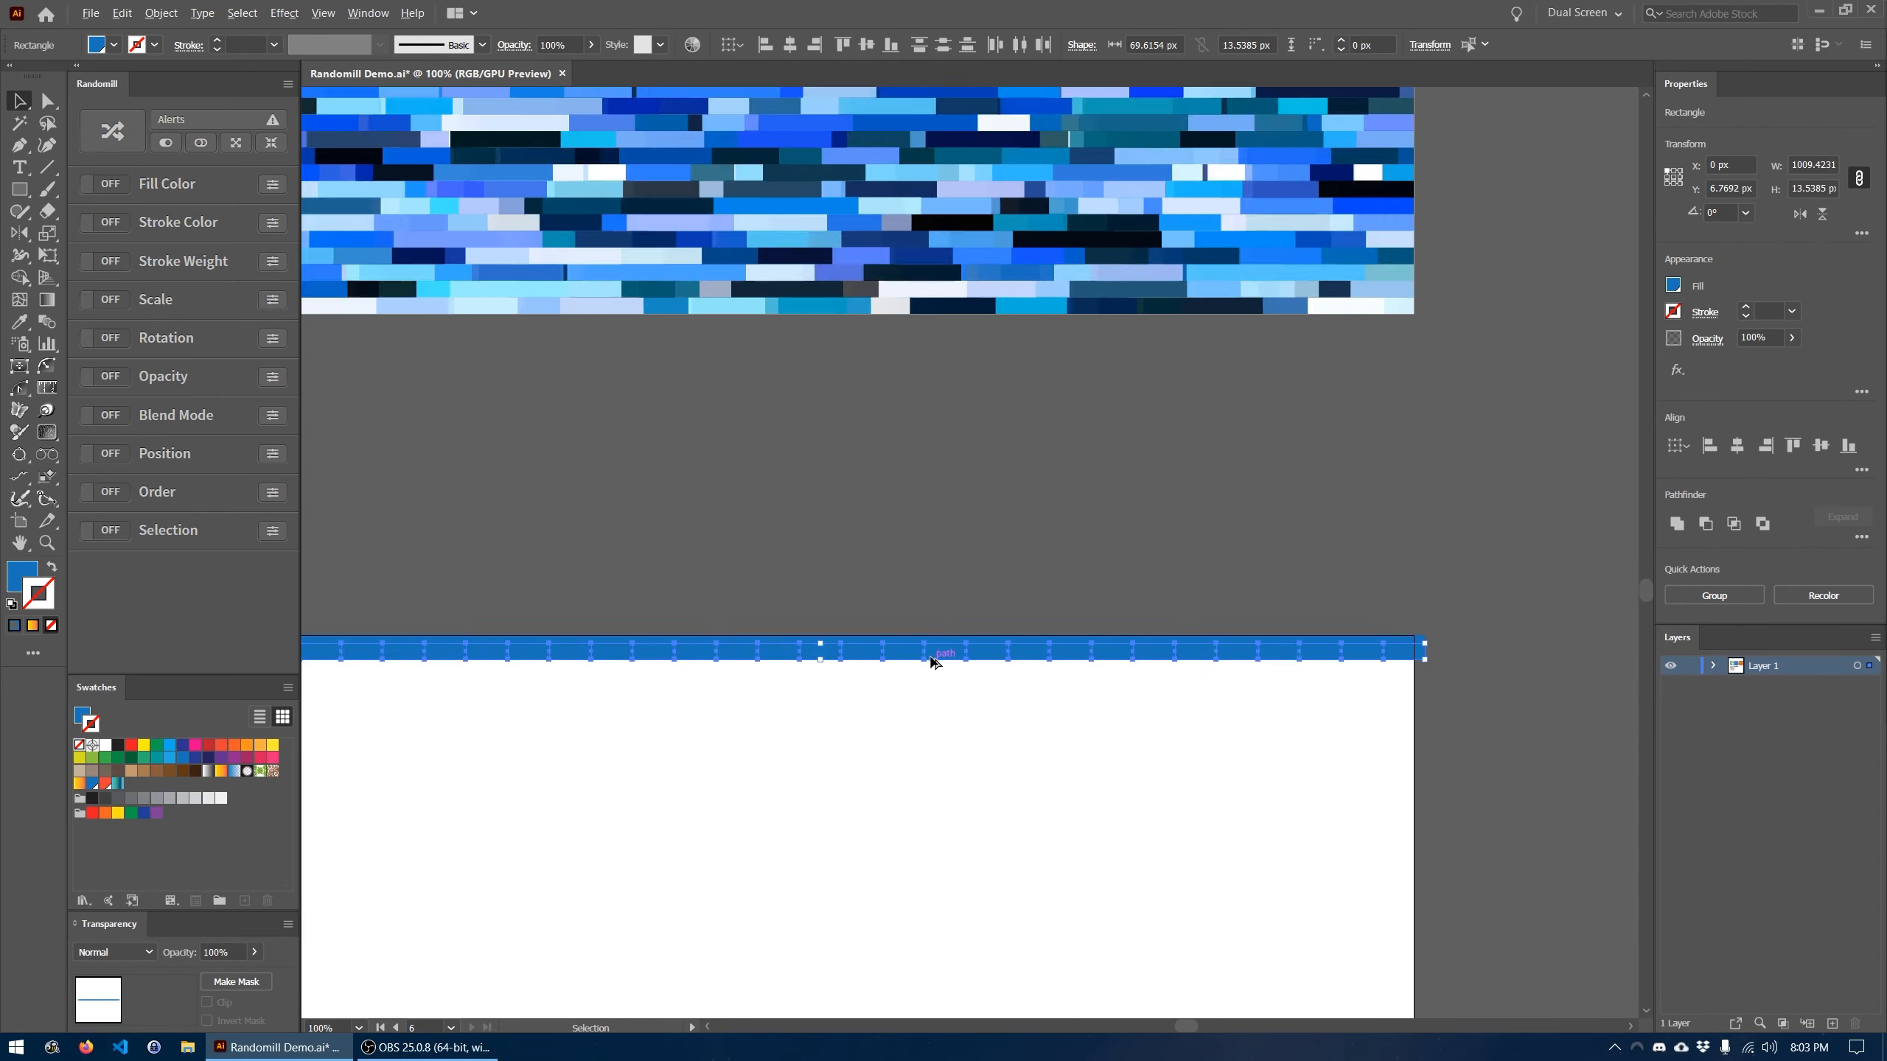
{"action": "left_click", "coordinate": [931, 662]}
{"action": "scroll", "coordinate": [943, 617], "scroll_direction": "down", "scroll_amount": 3}
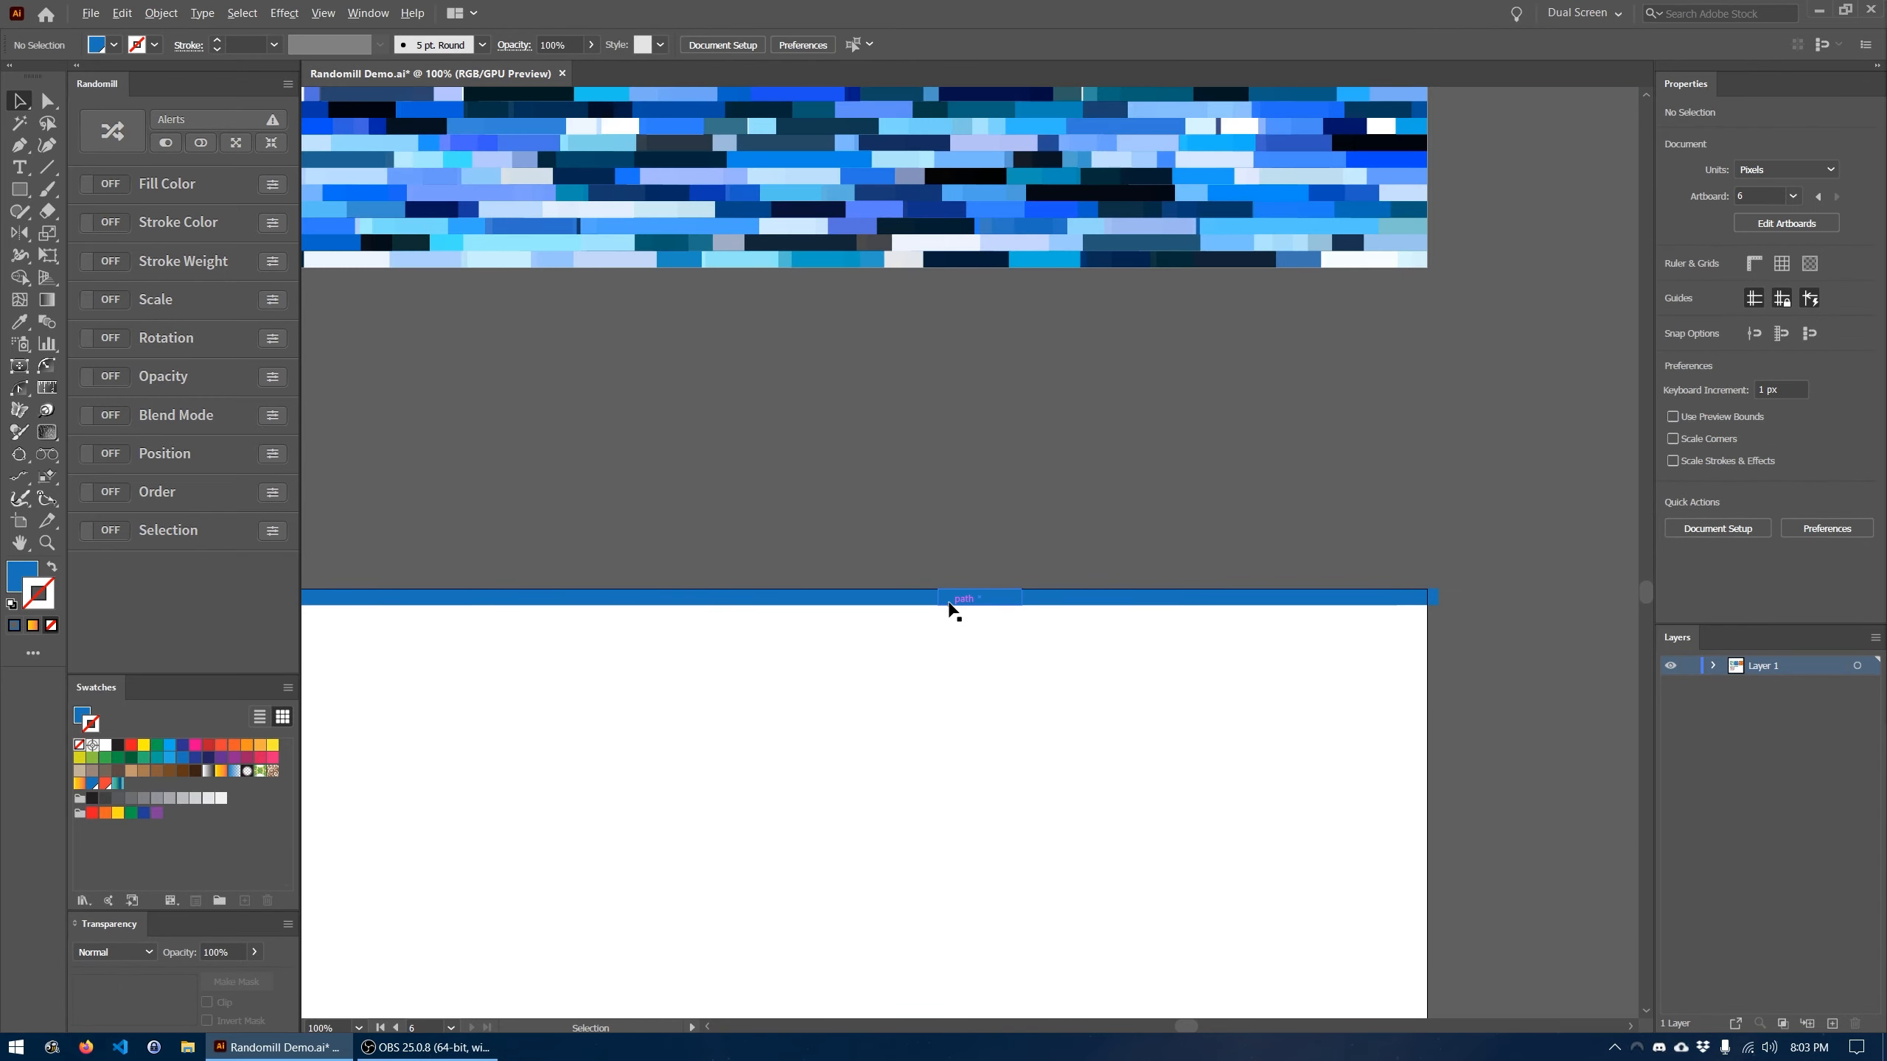
Copy the entire row of rectangles straight down by its full height, 13.54 px, directly beneath the original row
{"action": "left_click", "coordinate": [534, 601]}
{"action": "scroll", "coordinate": [742, 605], "scroll_direction": "up", "scroll_amount": 3}
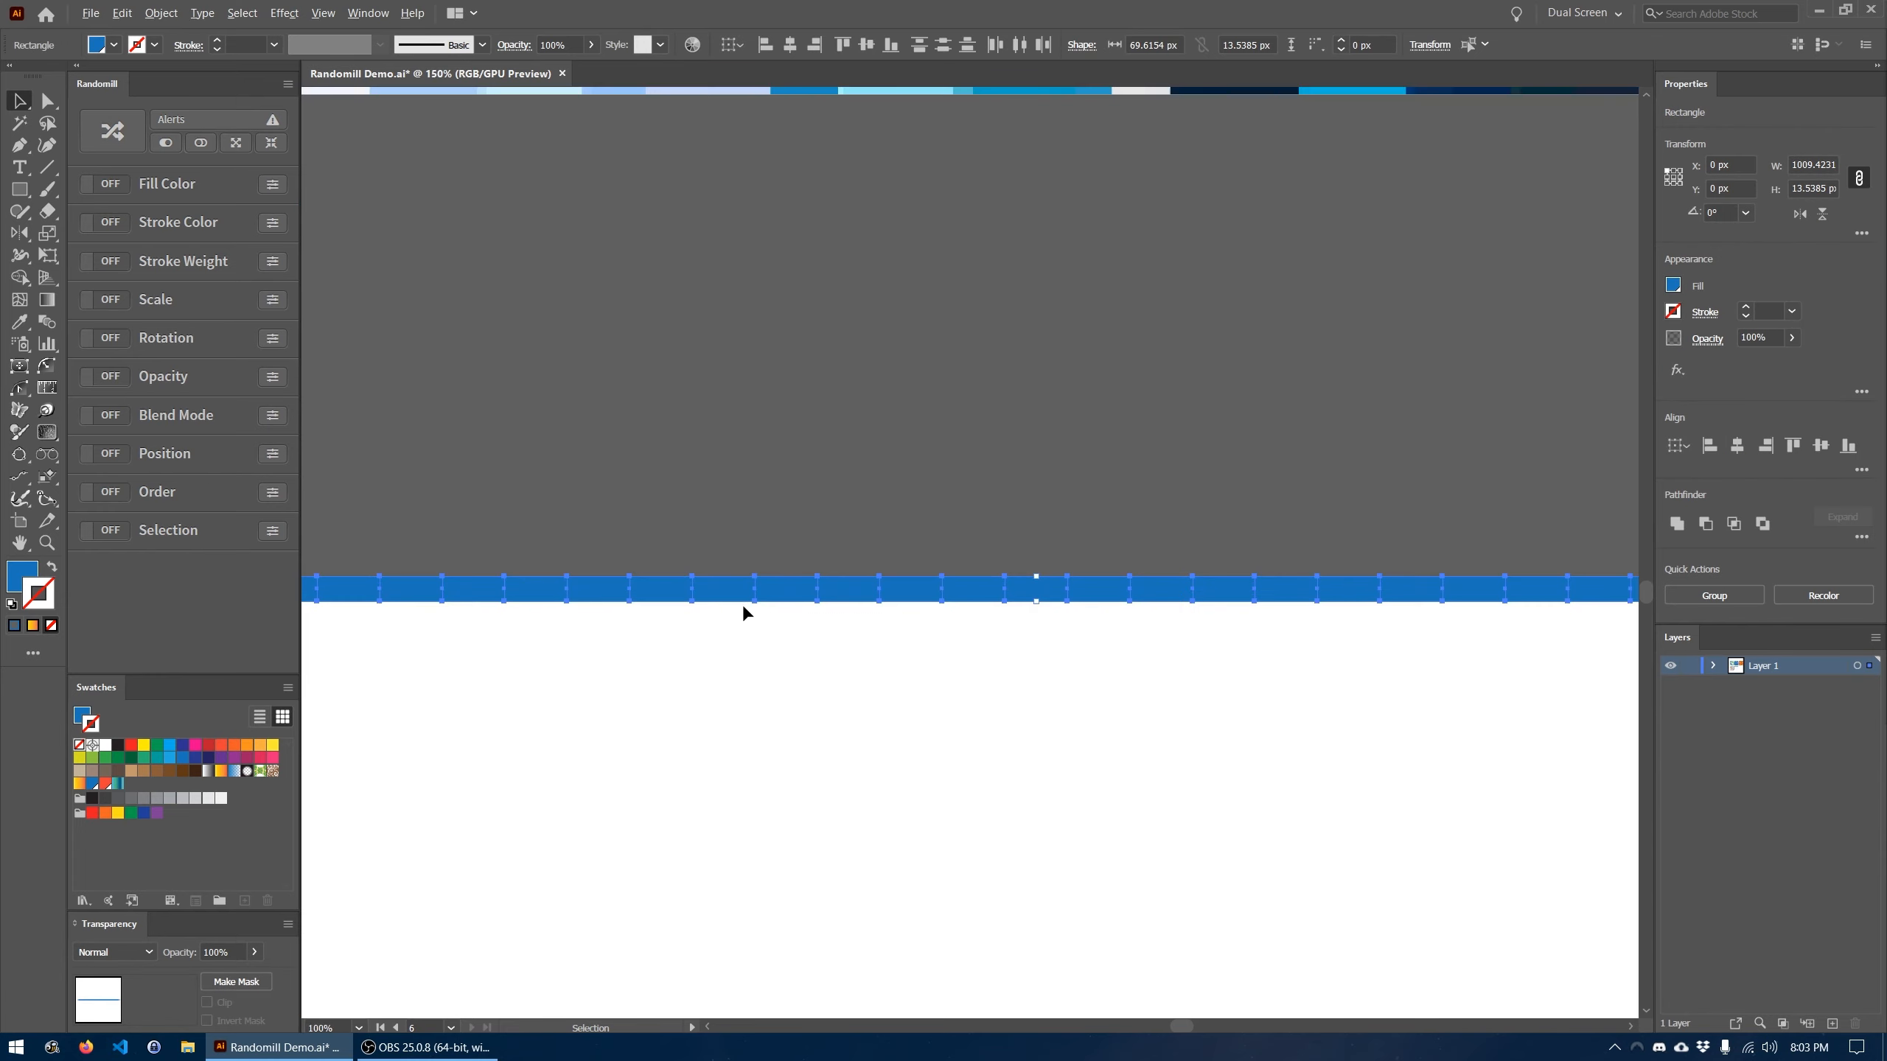
{"action": "left_click_drag", "start_coordinate": [864, 594], "coordinate": [865, 621]}
{"action": "scroll", "coordinate": [927, 660], "scroll_direction": "down", "scroll_amount": 3}
{"action": "scroll", "coordinate": [928, 639], "scroll_direction": "down", "scroll_amount": 5}
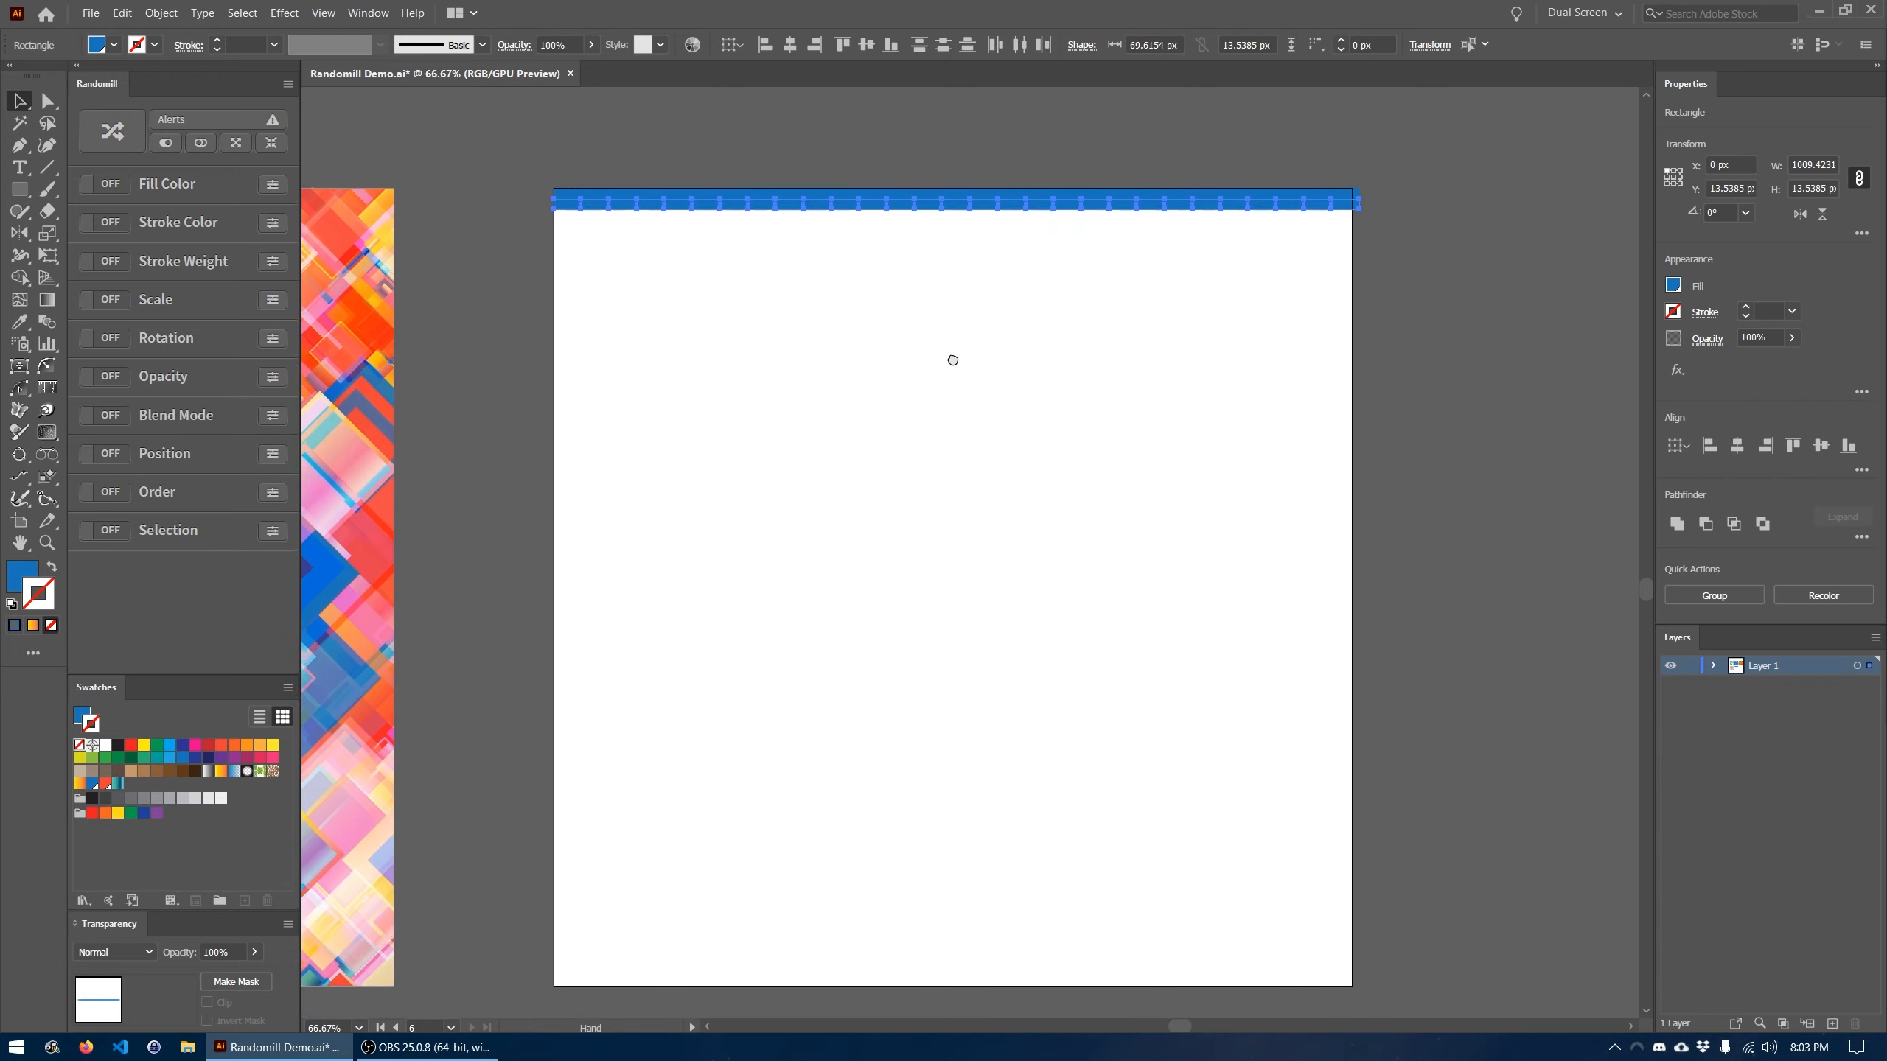
Repeat the downward row copy until the rectangles fill the artboard to its lower edge
{"action": "key", "text": "ctrl+d"}
{"action": "key", "text": "ctrl+d"}
{"action": "key", "text": "ctrl+d"}
{"action": "key", "text": "ctrl+d"}
{"action": "key", "text": "ctrl+d"}
{"action": "key", "text": "ctrl+d"}
{"action": "key", "text": "ctrl+d"}
{"action": "key", "text": "ctrl+d"}
{"action": "key", "text": "ctrl+d"}
{"action": "key", "text": "ctrl+d"}
{"action": "key", "text": "ctrl+d"}
{"action": "key", "text": "ctrl+d"}
{"action": "key", "text": "ctrl+d"}
{"action": "key", "text": "ctrl+d"}
{"action": "key", "text": "ctrl+d"}
{"action": "key", "text": "ctrl+d"}
{"action": "key", "text": "ctrl+d"}
{"action": "key", "text": "ctrl+d"}
{"action": "key", "text": "ctrl+d"}
{"action": "key", "text": "ctrl+d"}
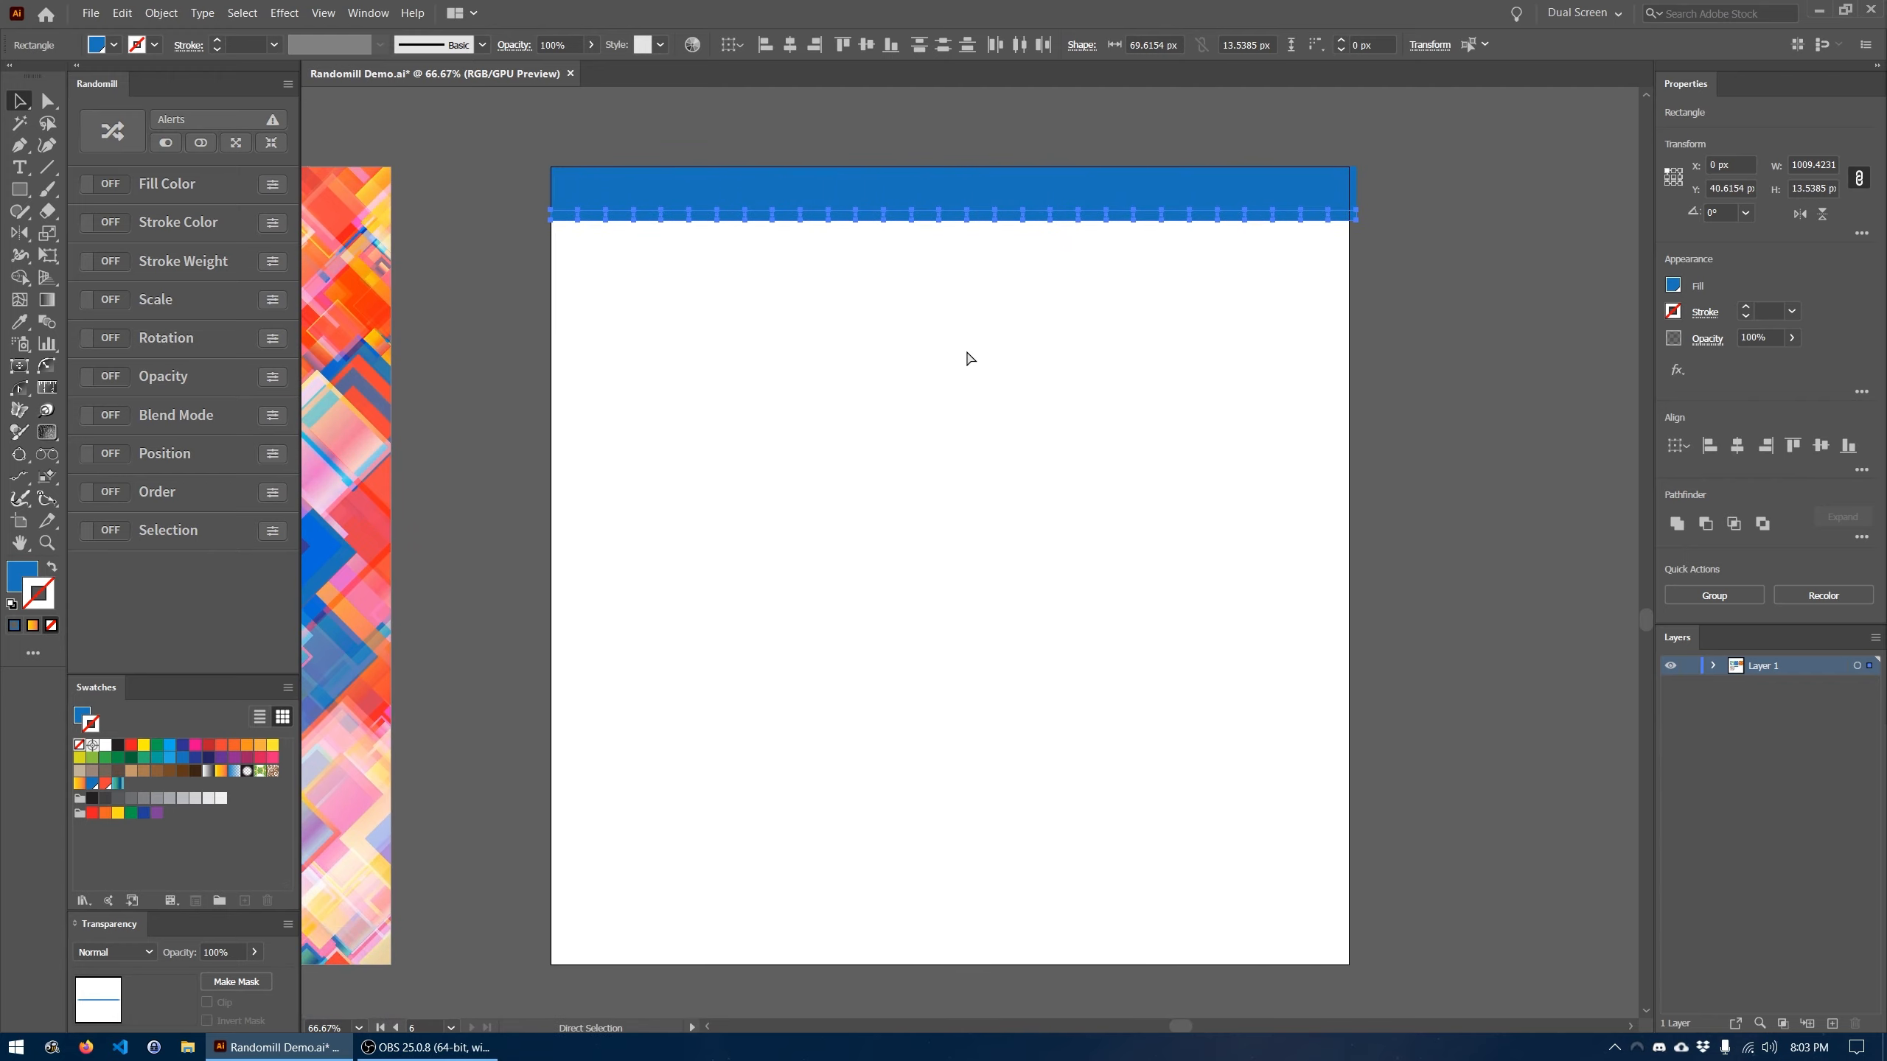
{"action": "key", "text": "ctrl+d"}
{"action": "key", "text": "ctrl+d"}
{"action": "key", "text": "ctrl+d"}
{"action": "key", "text": "ctrl+d"}
{"action": "key", "text": "ctrl+d"}
{"action": "key", "text": "ctrl+d"}
{"action": "key", "text": "ctrl+d"}
{"action": "key", "text": "ctrl+d"}
{"action": "key", "text": "ctrl+d"}
{"action": "key", "text": "ctrl+d"}
{"action": "key", "text": "ctrl+d"}
{"action": "key", "text": "ctrl+d"}
{"action": "key", "text": "ctrl+d"}
{"action": "key", "text": "ctrl+d"}
{"action": "key", "text": "ctrl+d"}
{"action": "key", "text": "ctrl+d"}
{"action": "key", "text": "ctrl+d"}
{"action": "key", "text": "ctrl+d"}
{"action": "key", "text": "ctrl+d"}
{"action": "key", "text": "ctrl+d"}
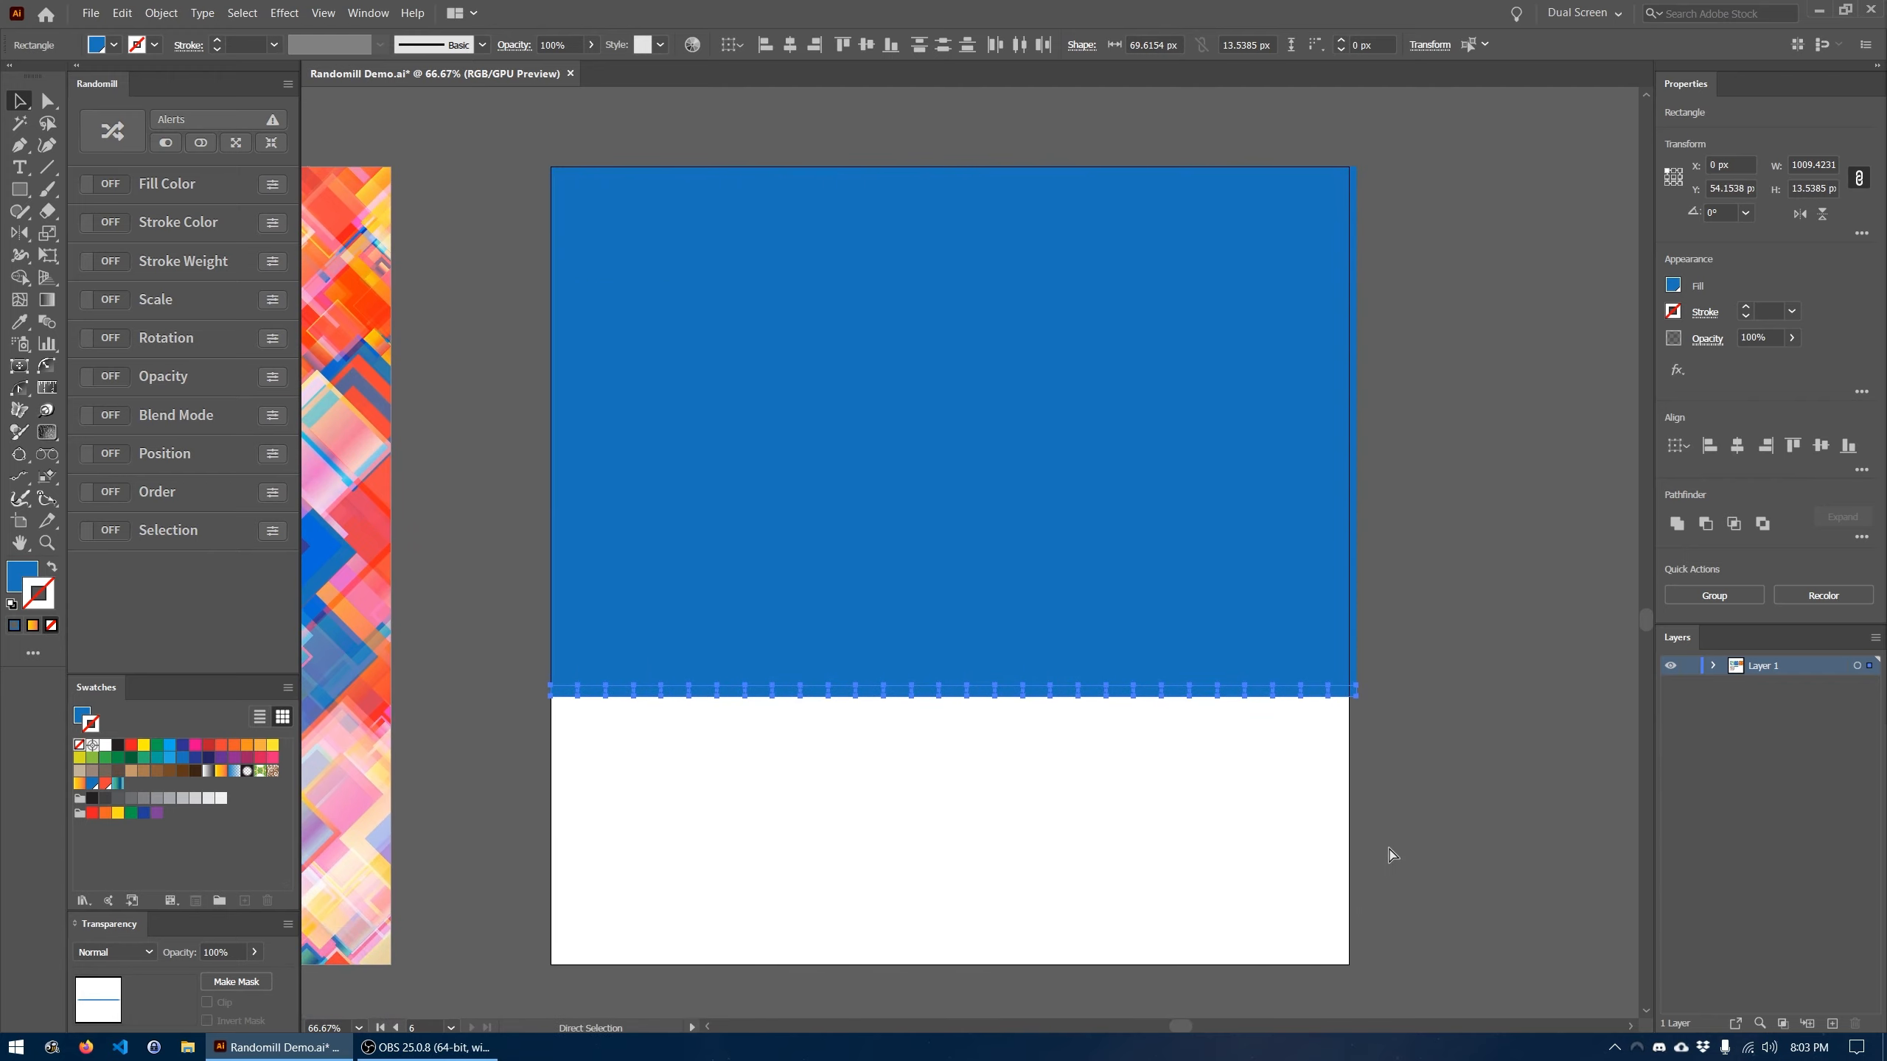
{"action": "key", "text": "ctrl+d"}
{"action": "key", "text": "ctrl+d"}
{"action": "key", "text": "ctrl+d"}
{"action": "key", "text": "ctrl+d"}
{"action": "key", "text": "ctrl+d"}
{"action": "key", "text": "ctrl+d"}
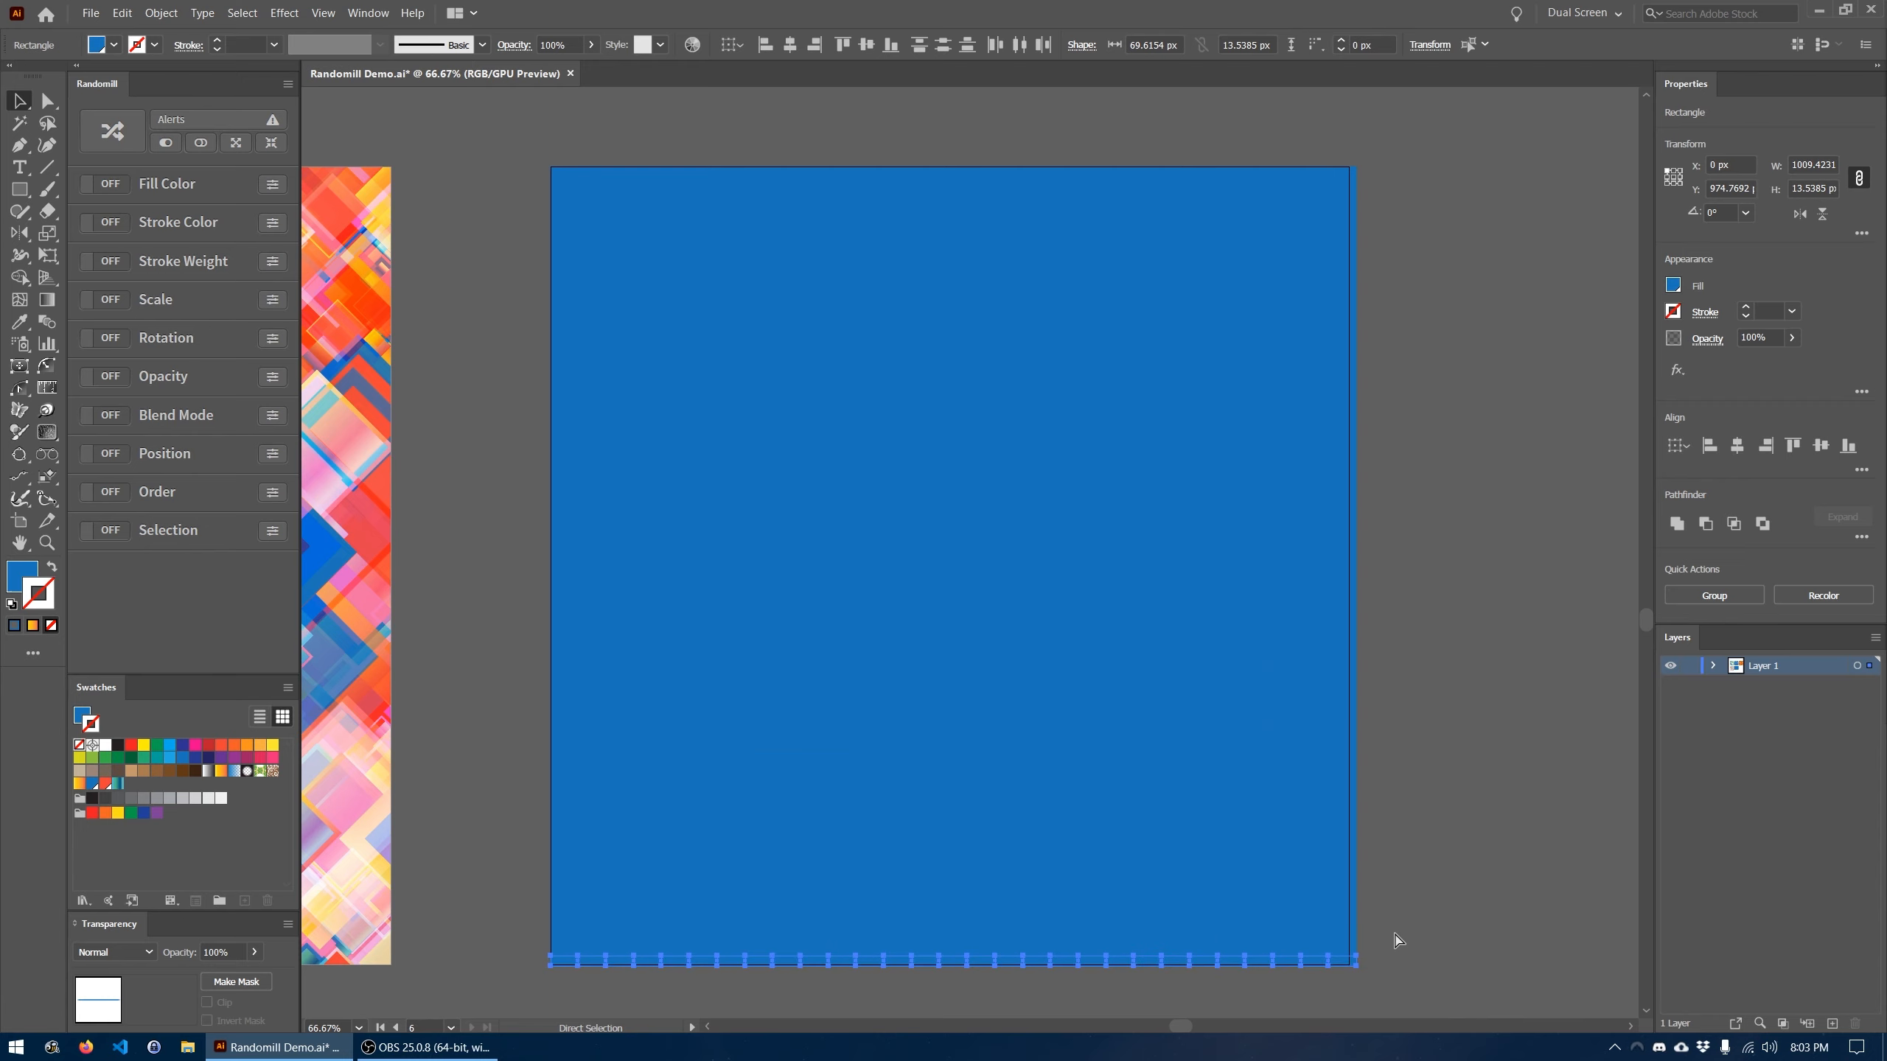
Select all the rectangles and scale the grid to 1000 × 1000 px so it fits the artboard
{"action": "left_click_drag", "start_coordinate": [527, 160], "coordinate": [1137, 632]}
{"action": "scroll", "coordinate": [1194, 683], "scroll_direction": "up", "scroll_amount": 5}
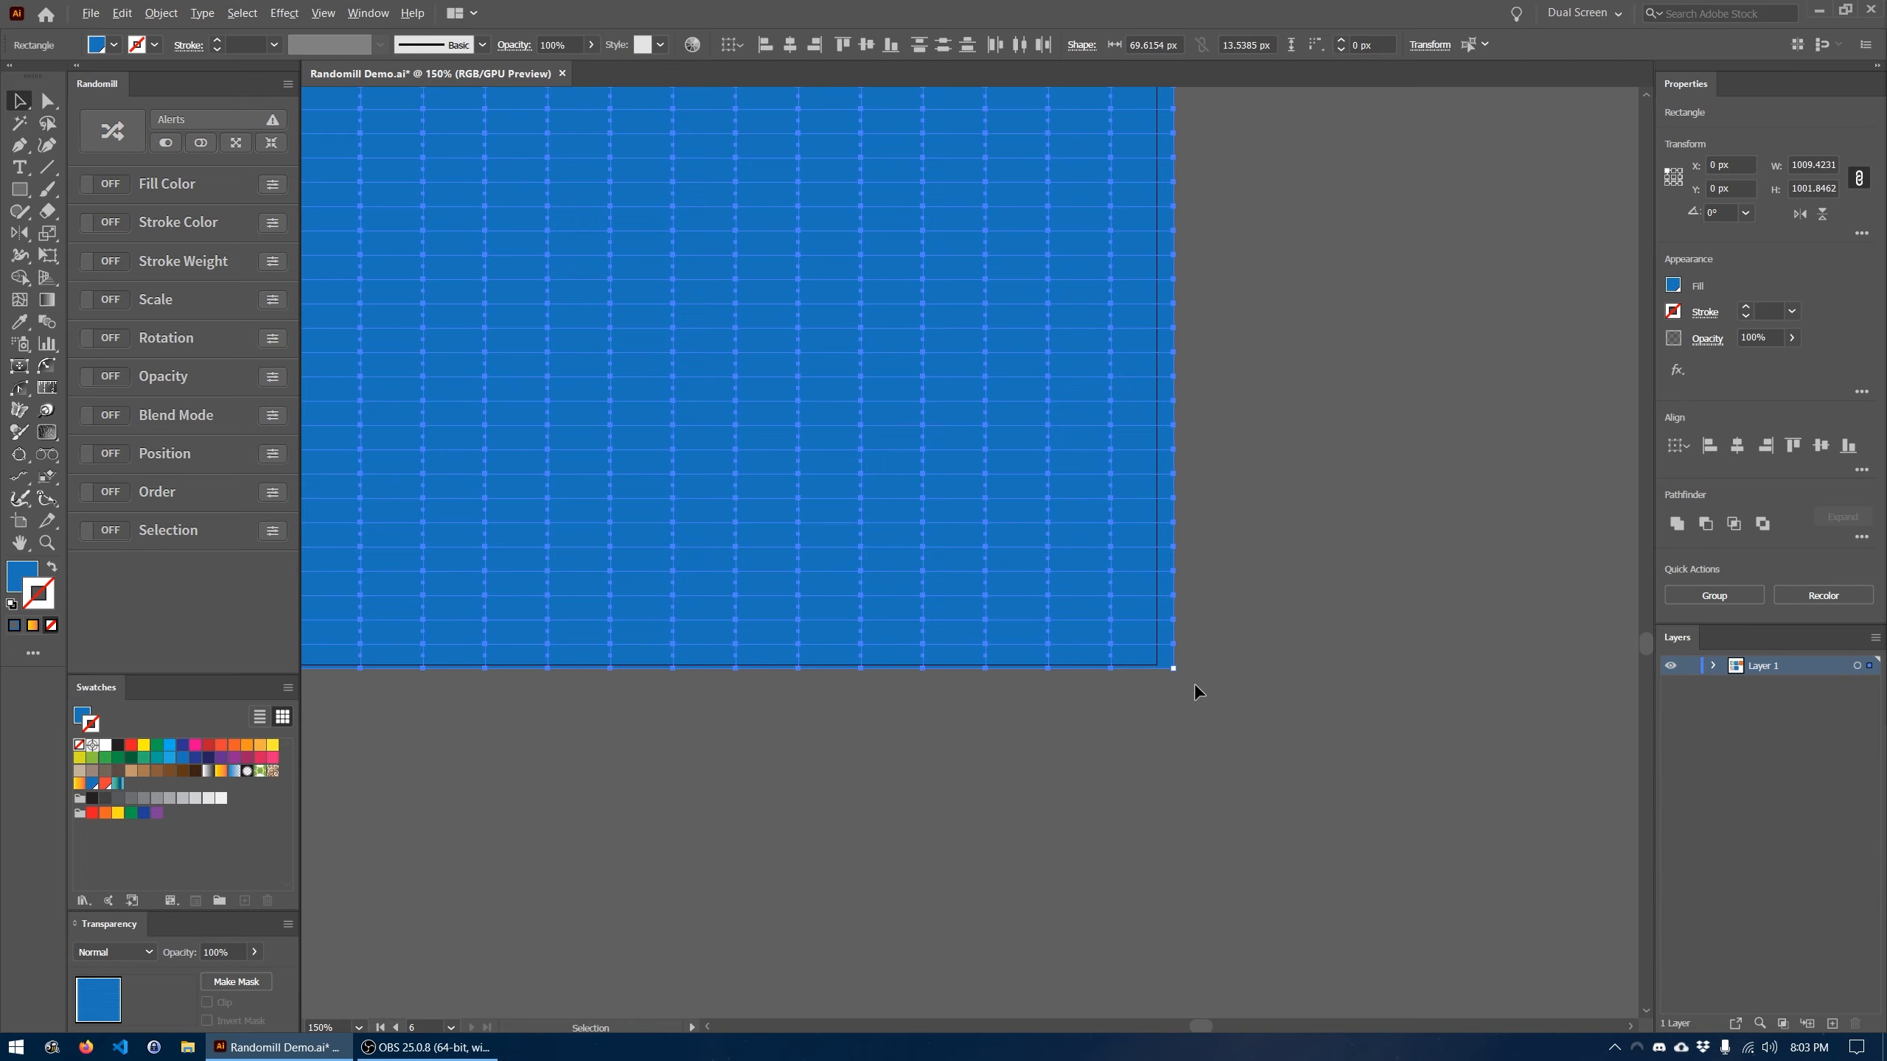
{"action": "left_click_drag", "start_coordinate": [1138, 636], "coordinate": [1092, 628]}
{"action": "scroll", "coordinate": [1144, 644], "scroll_direction": "down", "scroll_amount": 1}
{"action": "scroll", "coordinate": [1144, 644], "scroll_direction": "down", "scroll_amount": 6}
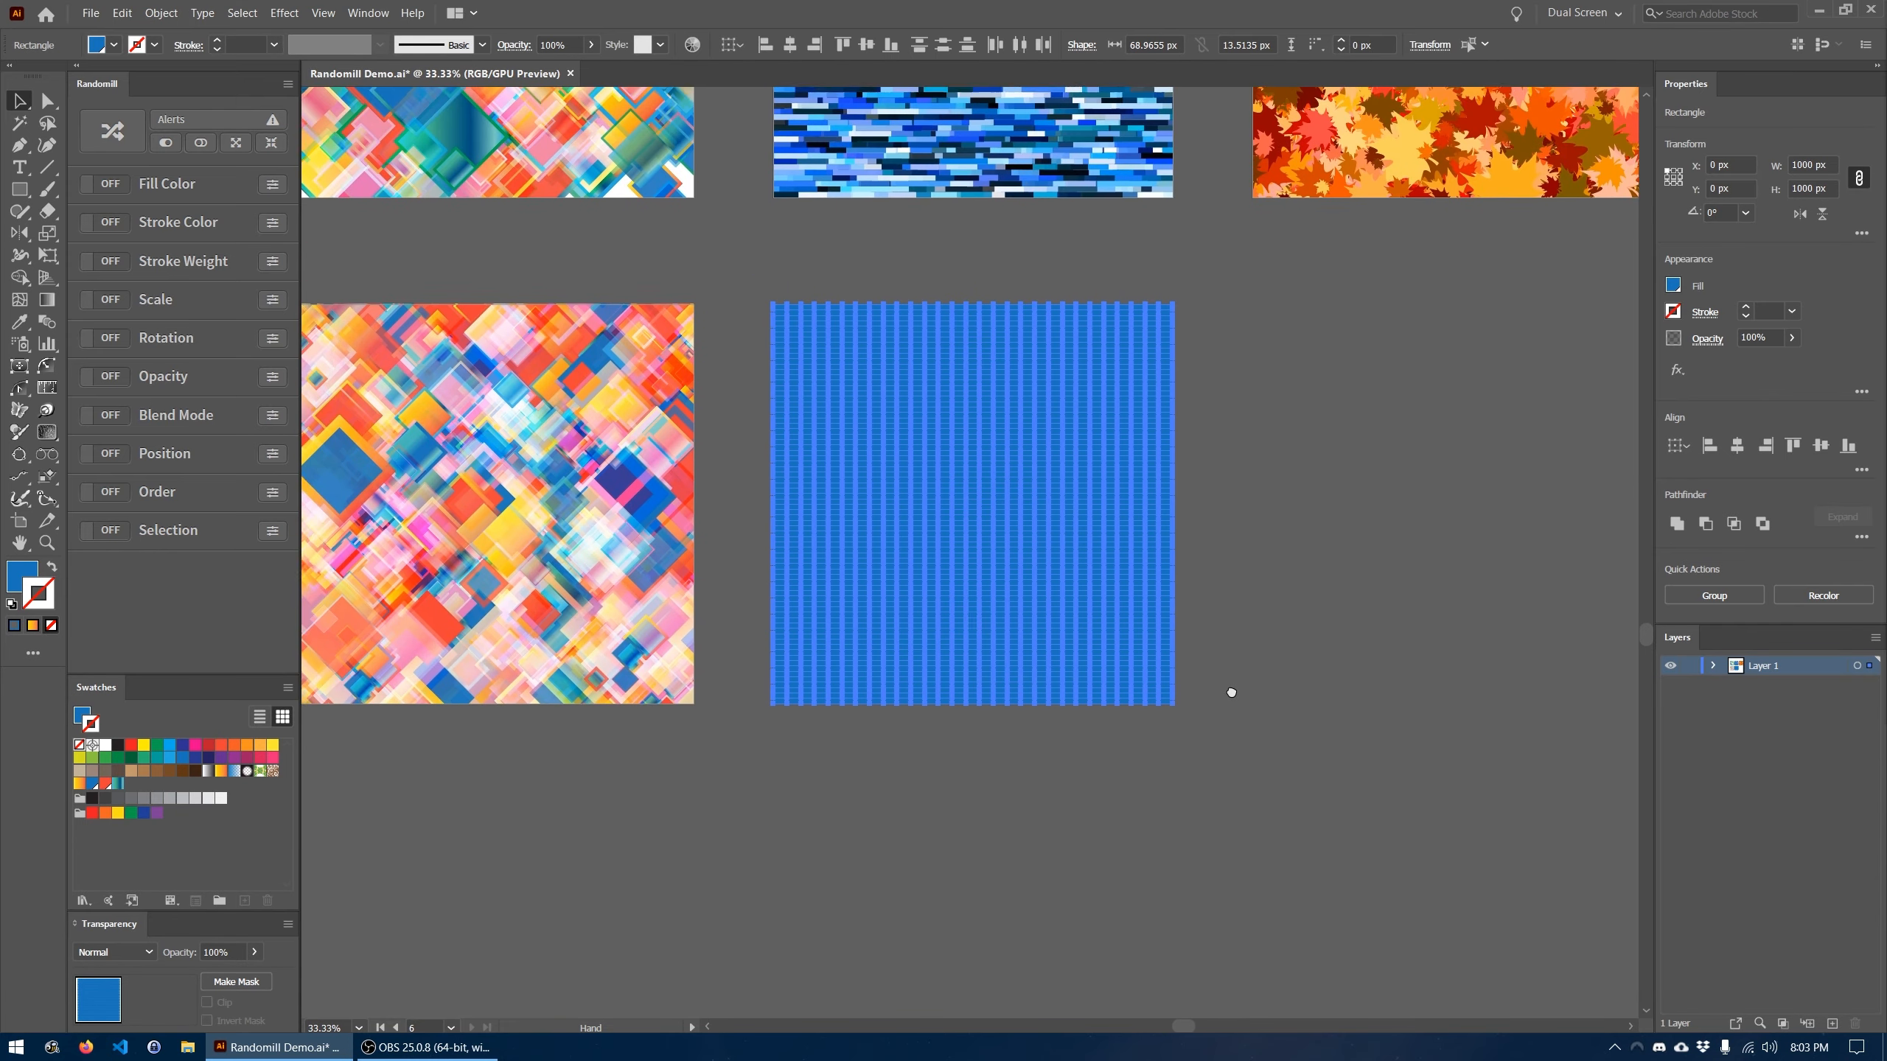
Review the rectangle grid and examine the Blue Bricks artwork as the reference for the pattern
{"action": "scroll", "coordinate": [1116, 577], "scroll_direction": "up", "scroll_amount": 1}
{"action": "left_click_drag", "start_coordinate": [978, 589], "coordinate": [1019, 658]}
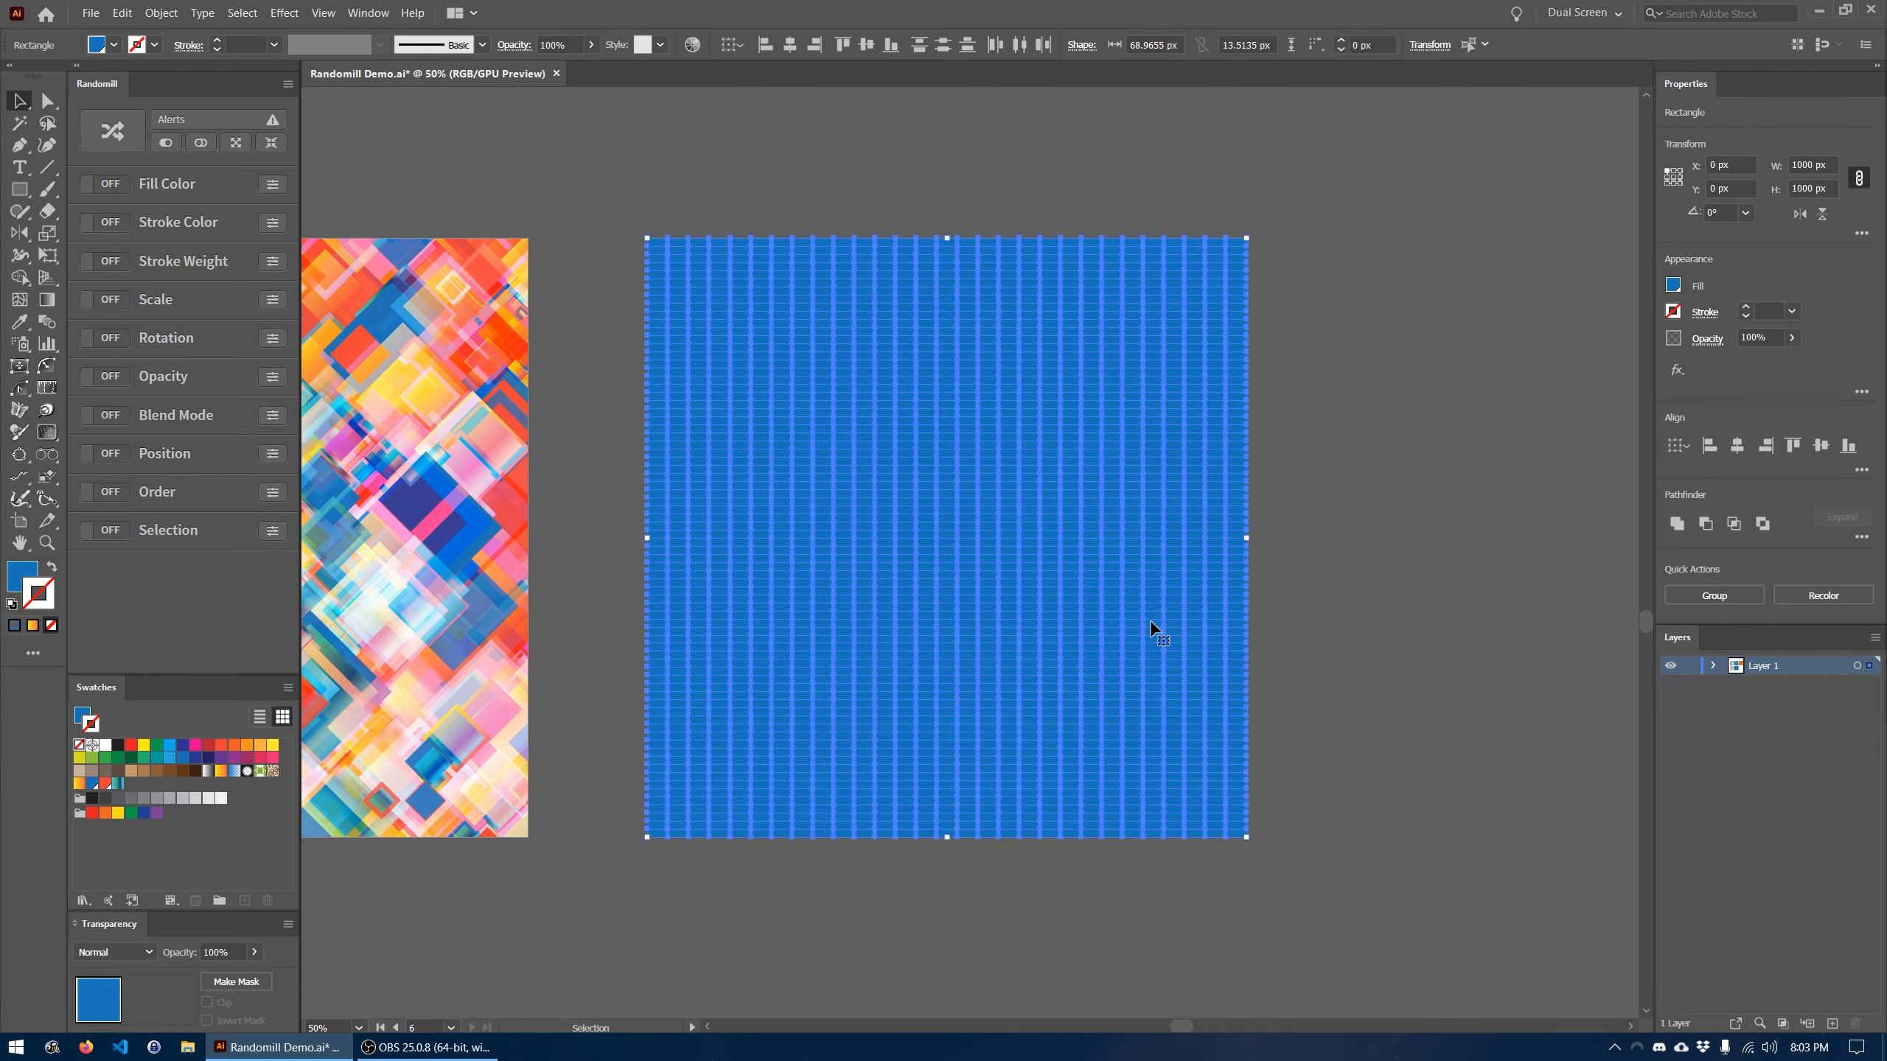
{"action": "scroll", "coordinate": [1390, 428], "scroll_direction": "down", "scroll_amount": 1}
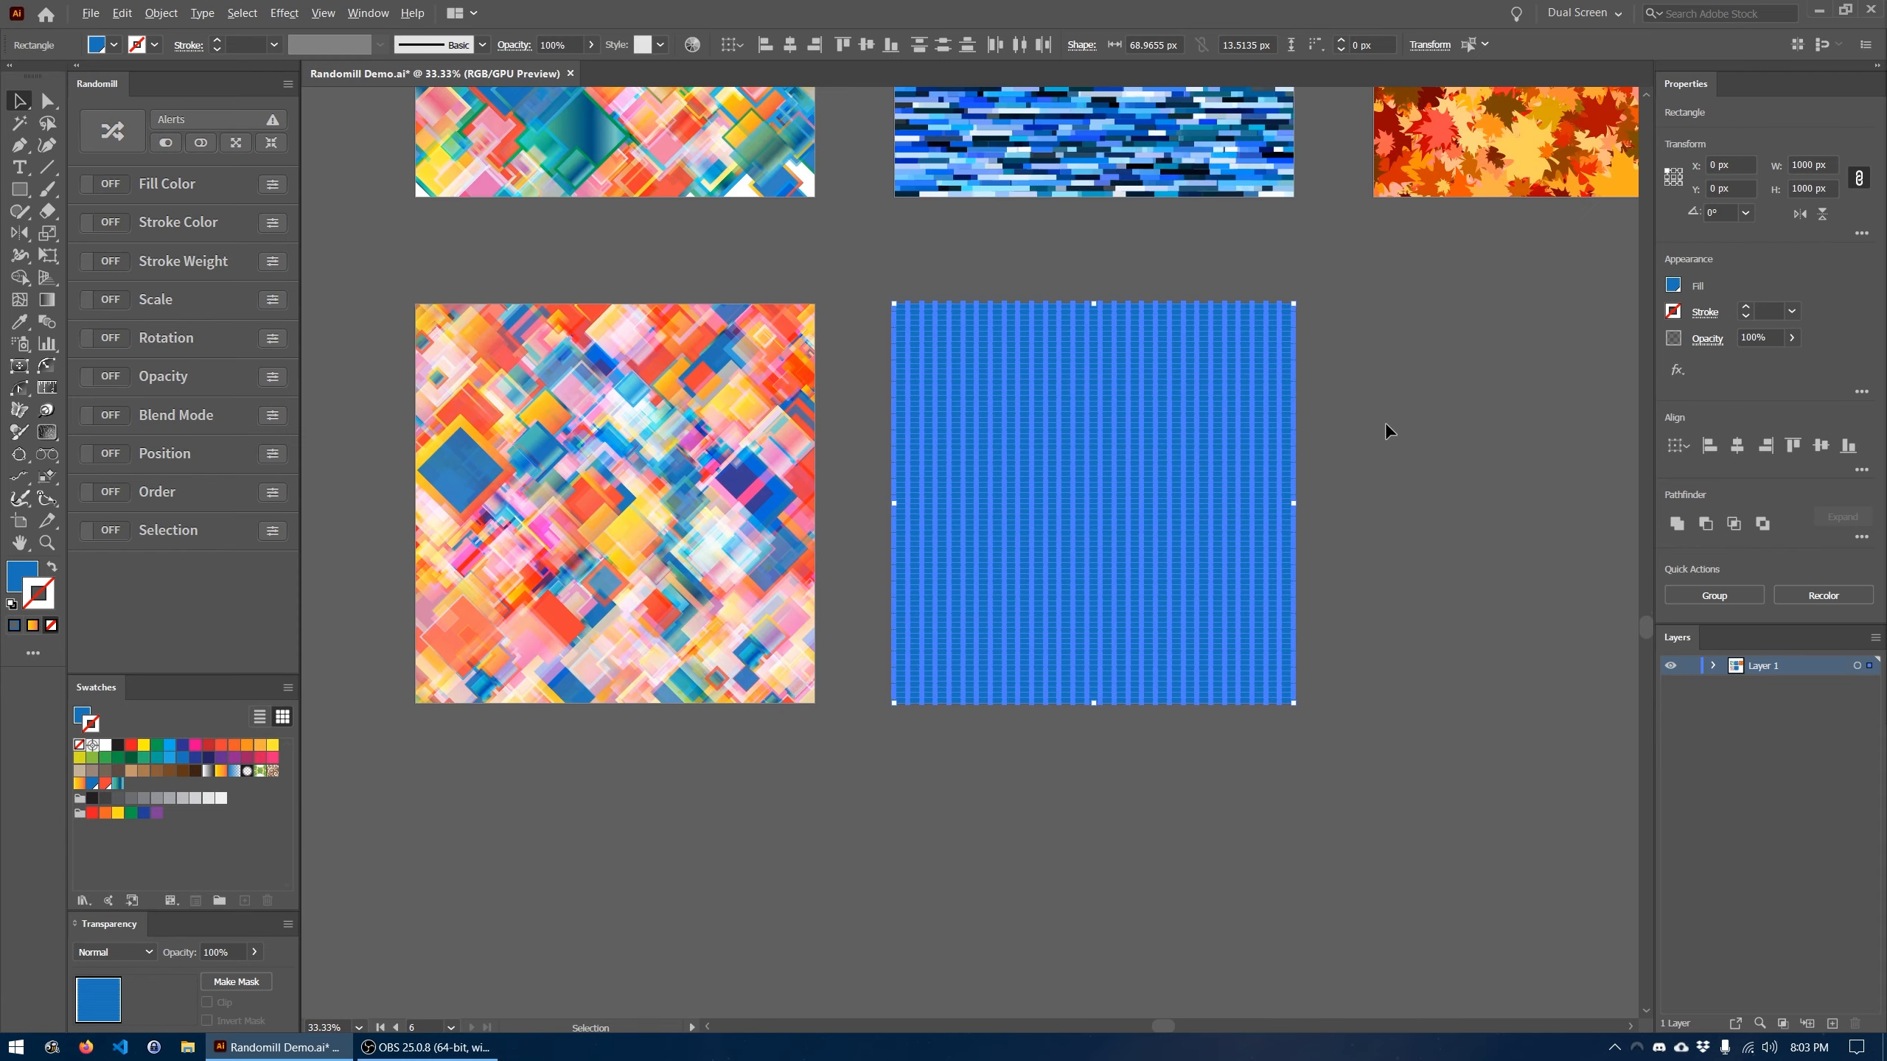
{"action": "left_click_drag", "start_coordinate": [1390, 426], "coordinate": [1357, 871]}
{"action": "scroll", "coordinate": [1103, 483], "scroll_direction": "up", "scroll_amount": 2}
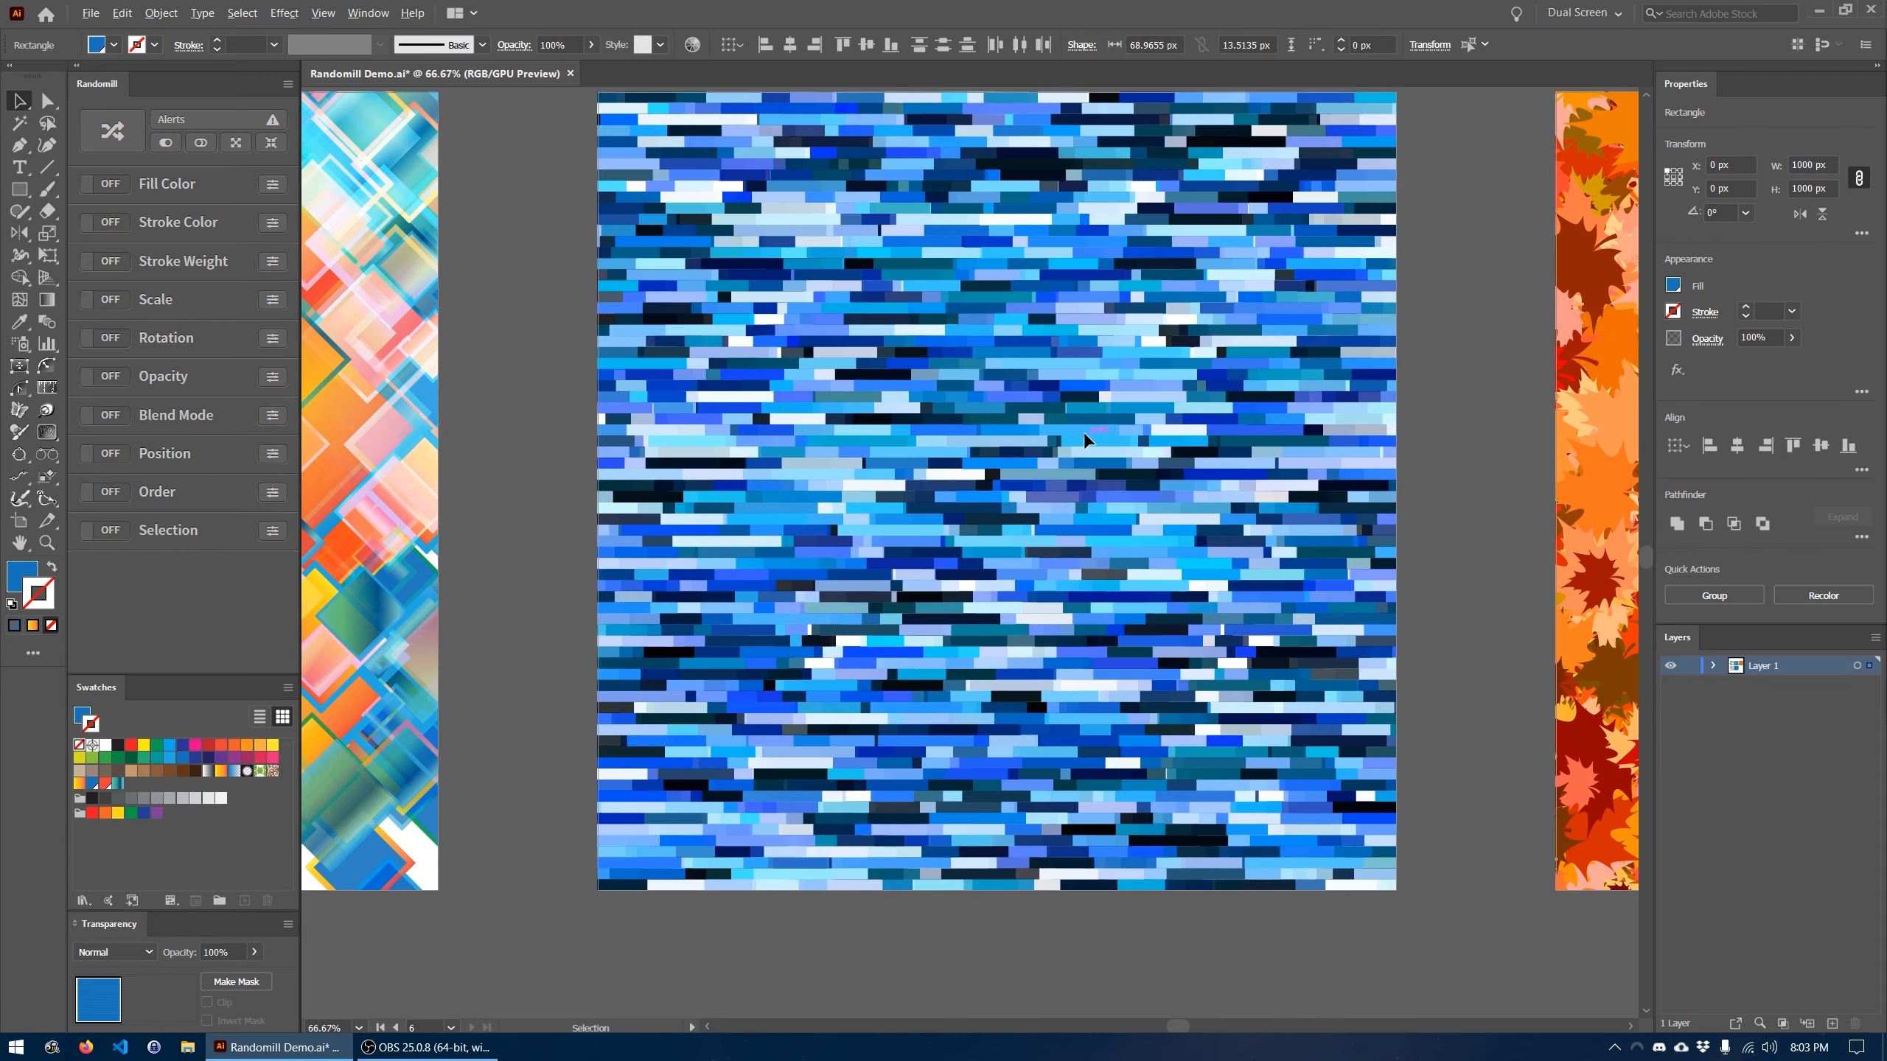
{"action": "left_click_drag", "start_coordinate": [1103, 483], "coordinate": [1100, 530]}
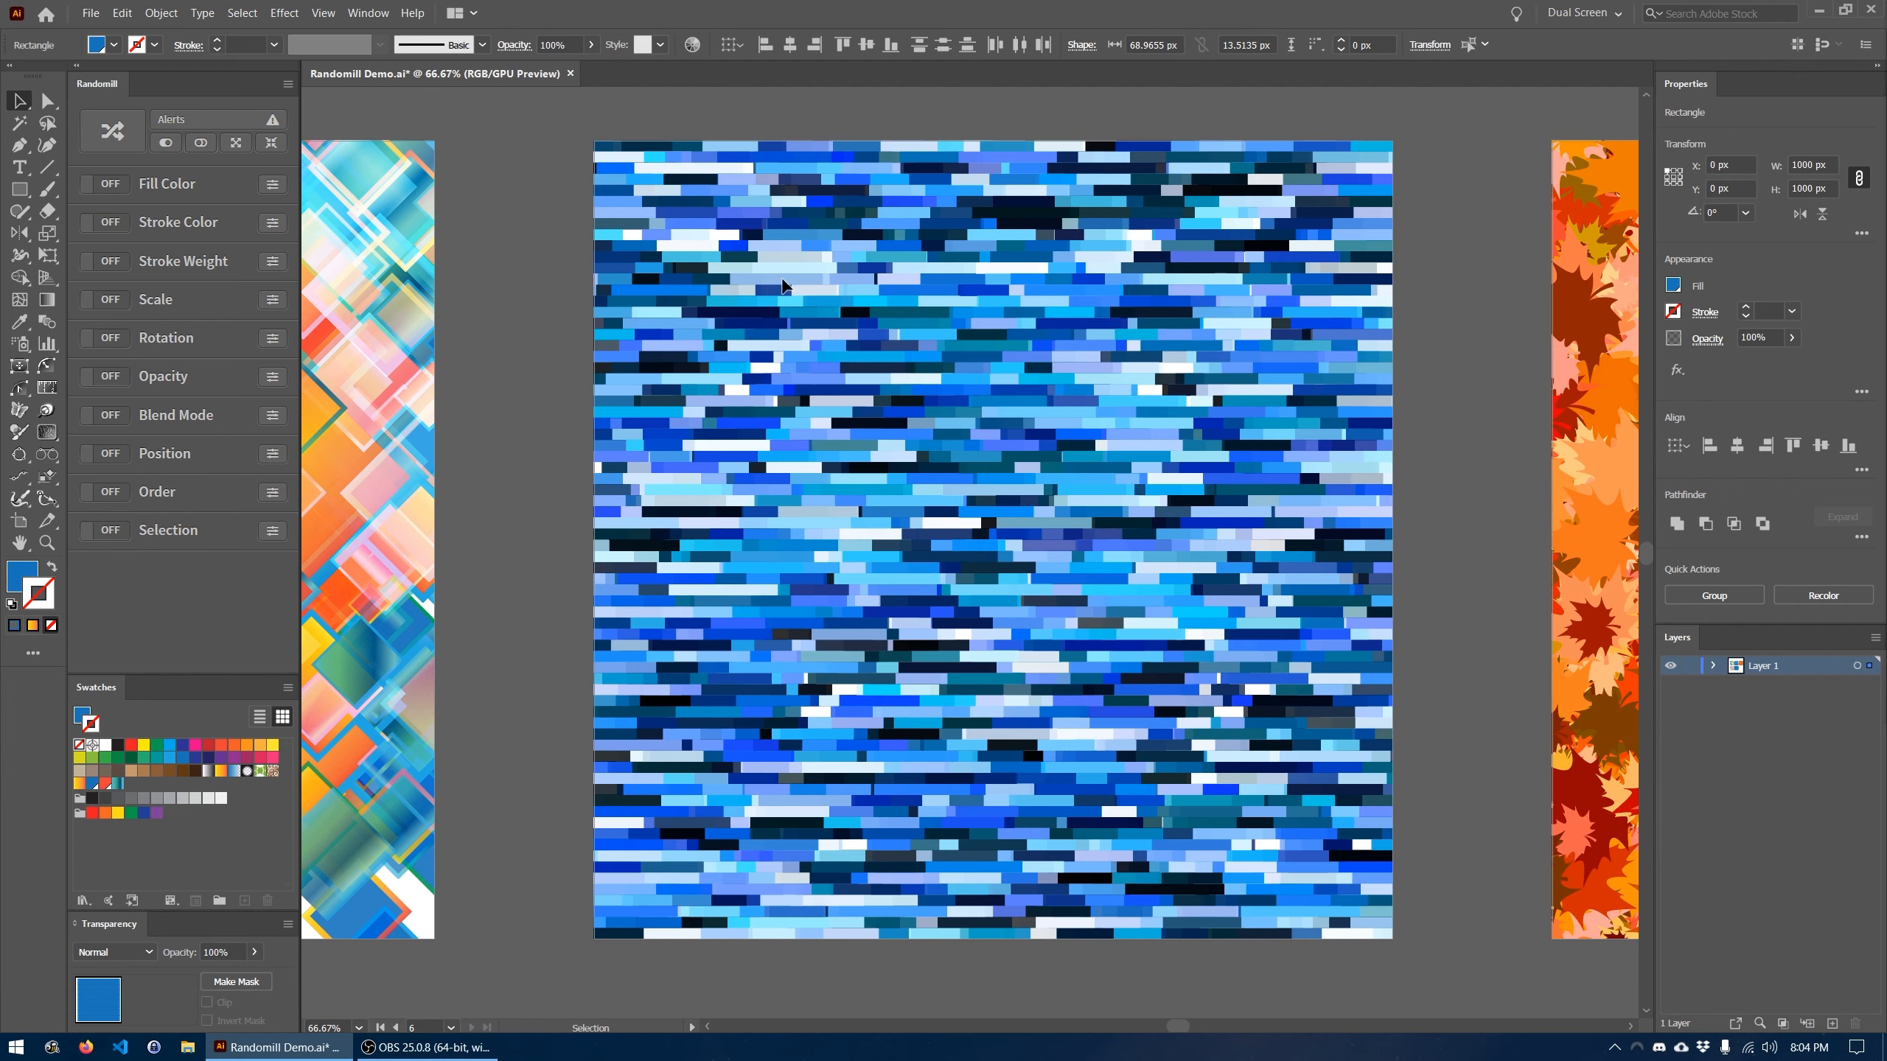
{"action": "mouse_move", "coordinate": [1024, 549]}
{"action": "left_mouse_down"}
{"action": "mouse_move", "coordinate": [1027, 472]}
{"action": "mouse_move", "coordinate": [1002, 535]}
{"action": "left_mouse_up"}
{"action": "scroll", "coordinate": [1003, 525], "scroll_direction": "down", "scroll_amount": 2}
{"action": "left_click_drag", "start_coordinate": [1043, 746], "coordinate": [1000, 387]}
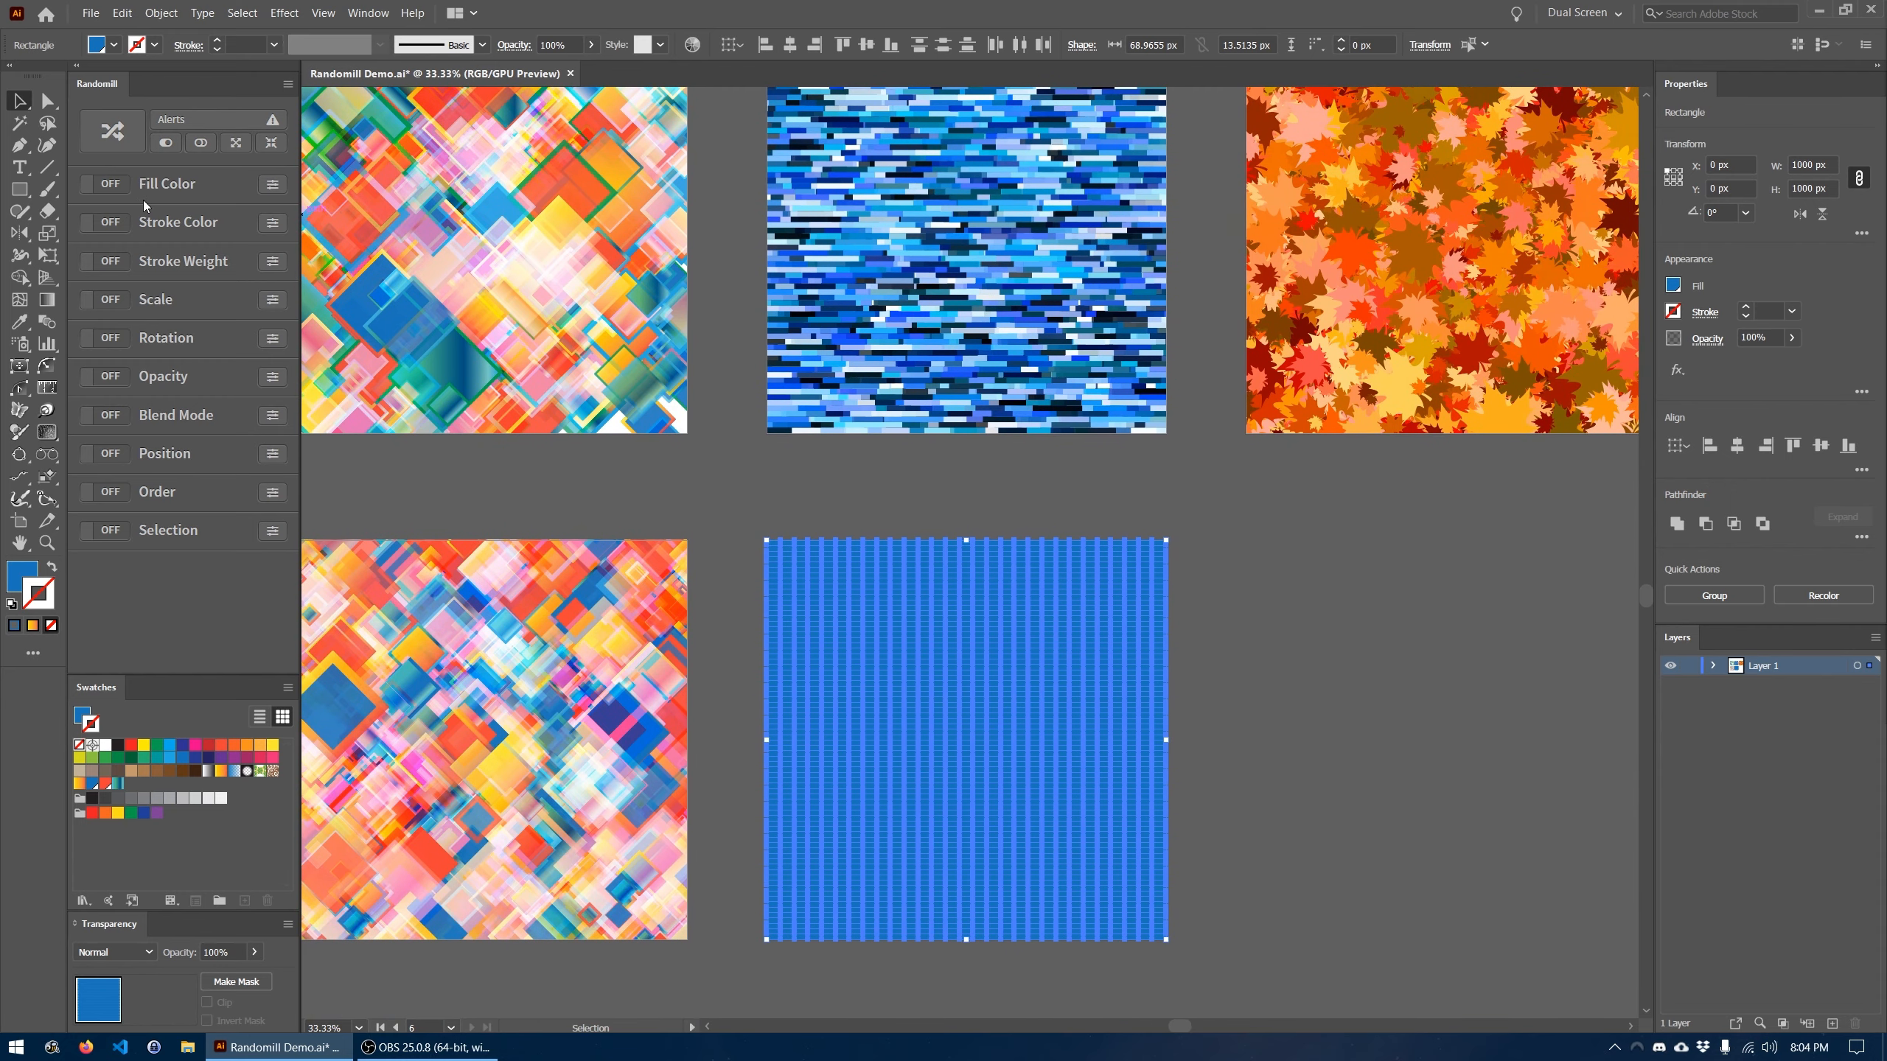
{"action": "left_click", "coordinate": [110, 182]}
{"action": "left_click", "coordinate": [269, 186]}
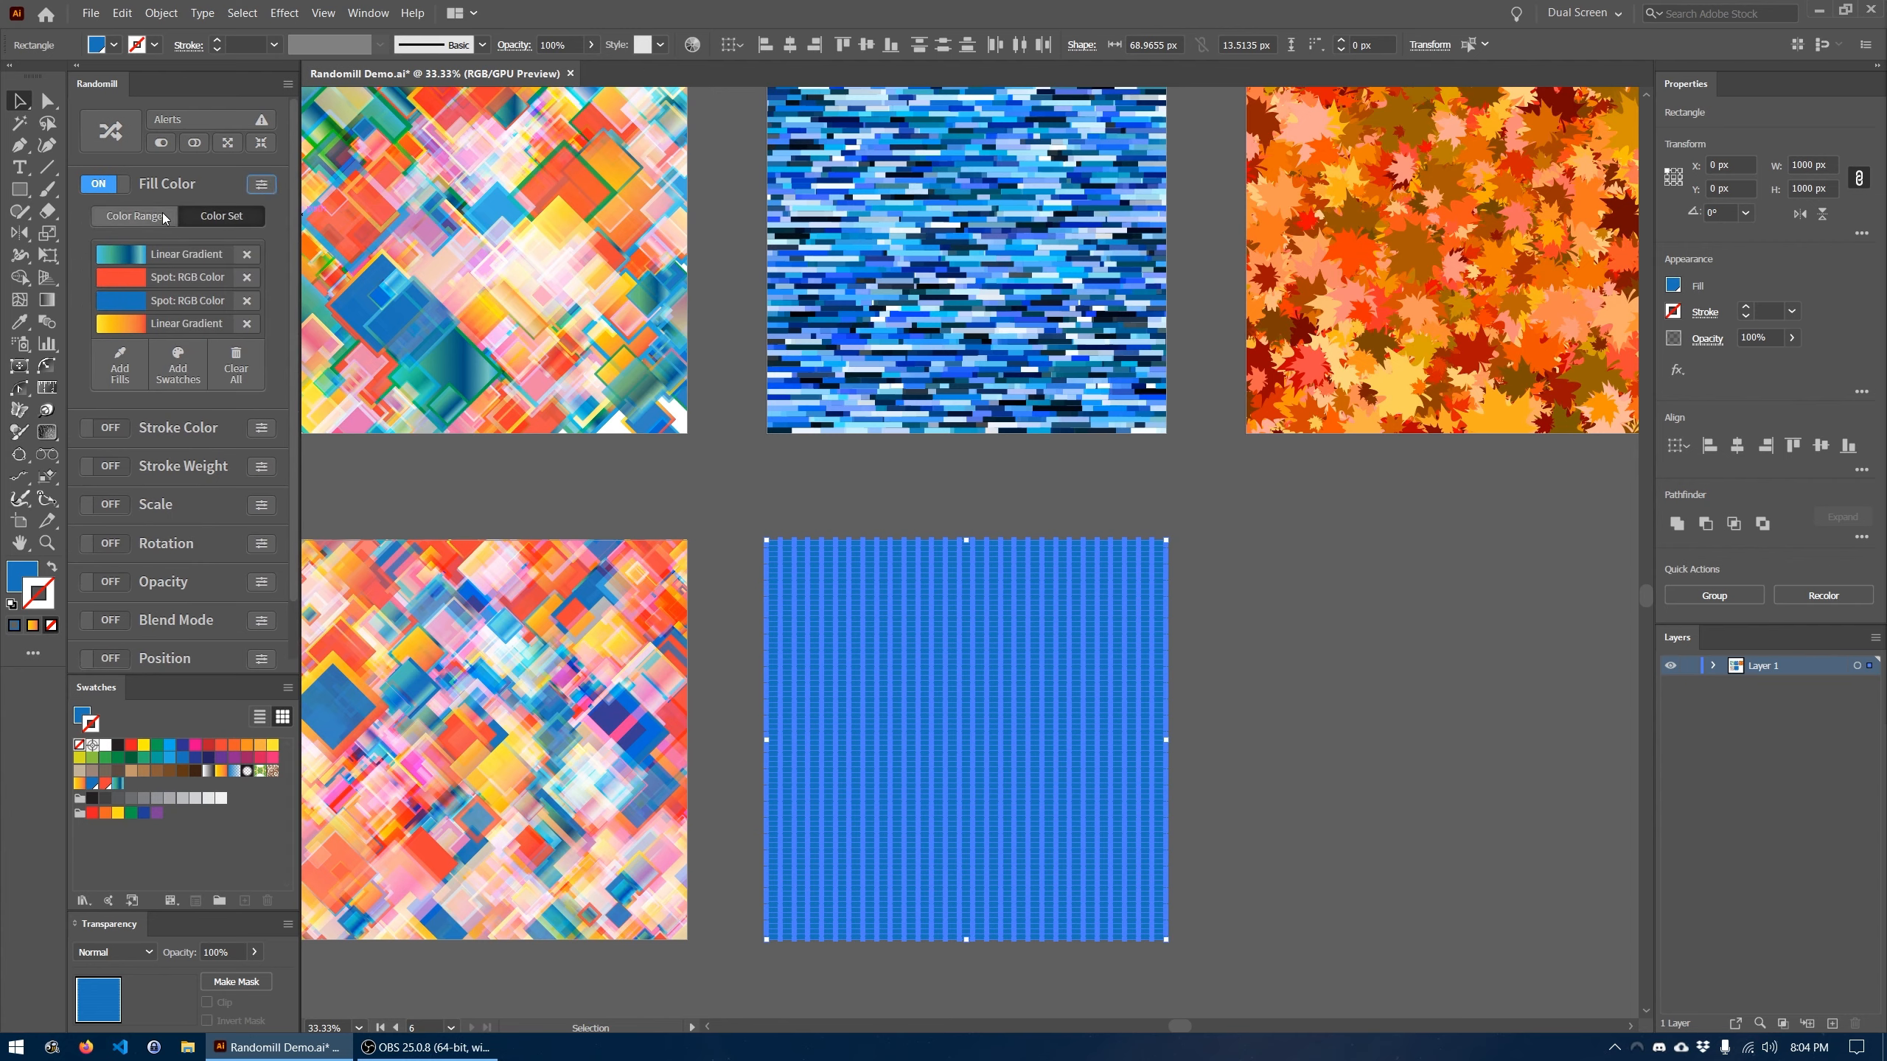
{"action": "left_click", "coordinate": [112, 184]}
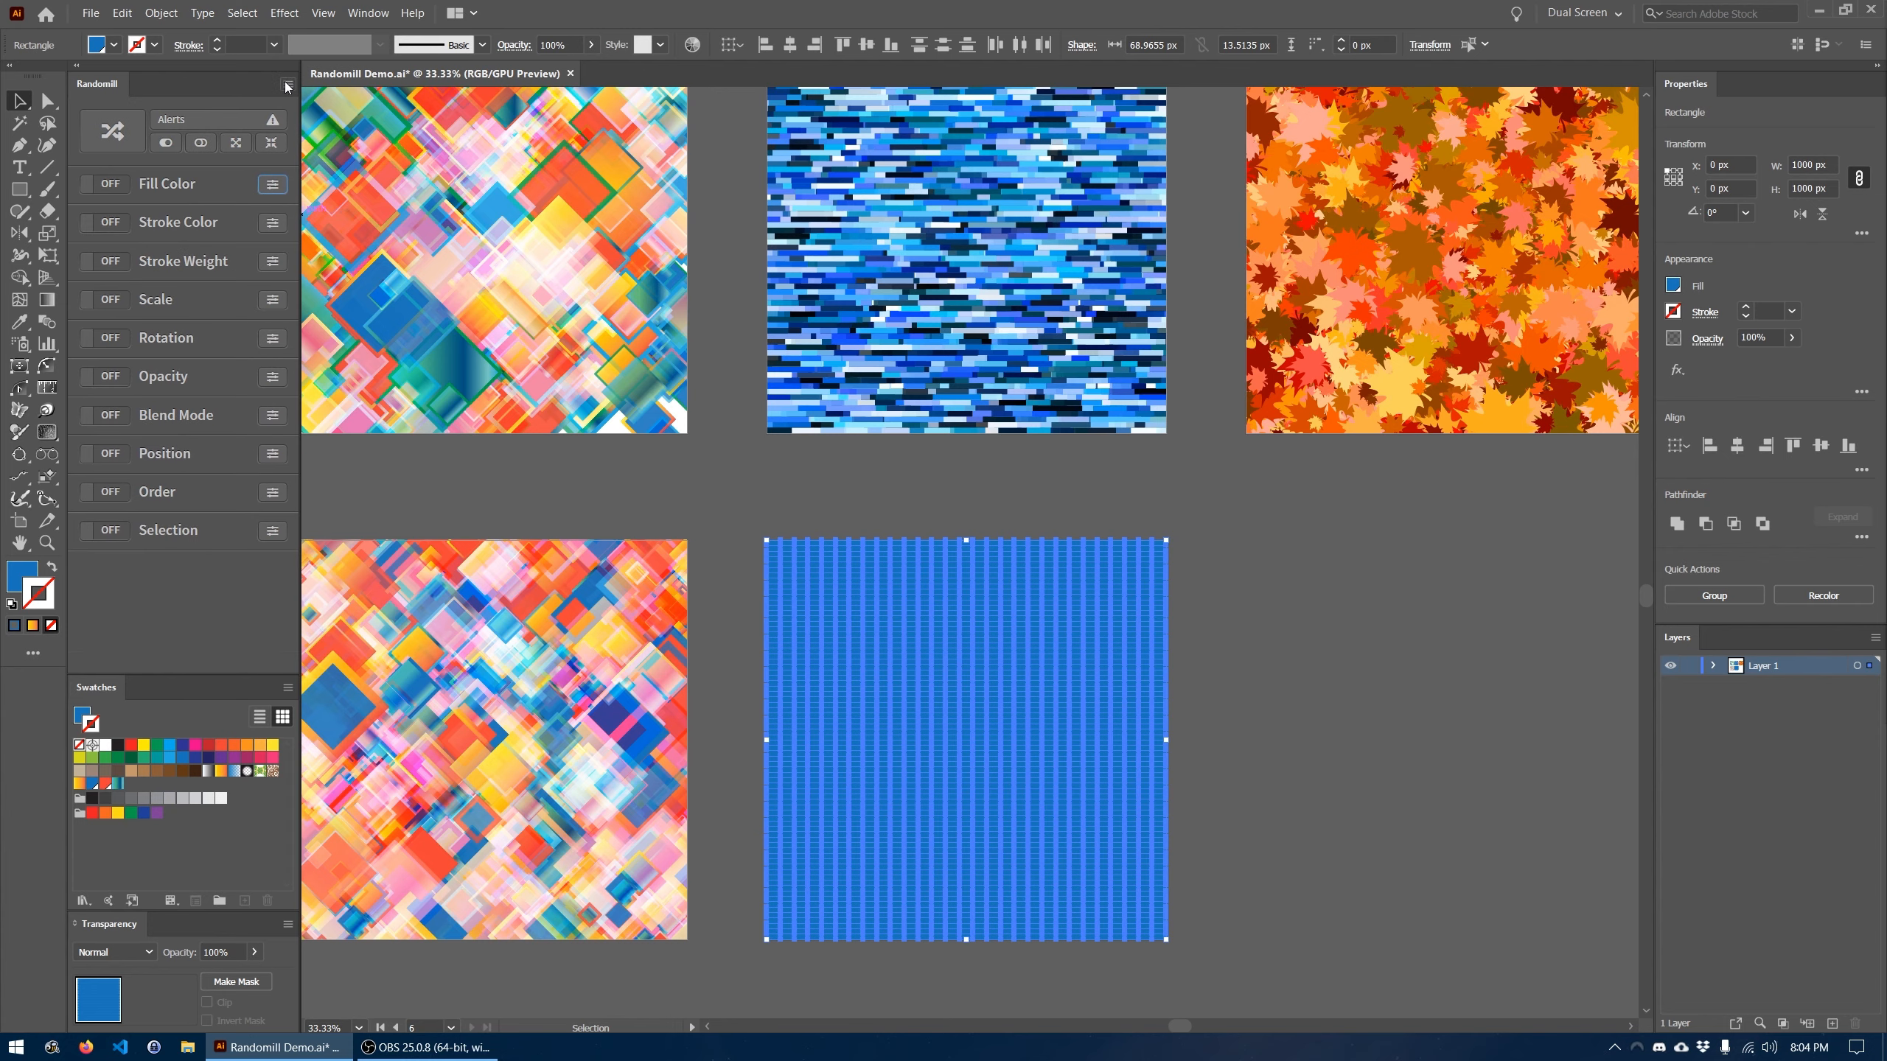
Reset the Randomill settings to their defaults and turn on Fill Color randomization with the Color Range option
{"action": "left_click", "coordinate": [288, 83]}
{"action": "left_click", "coordinate": [343, 208]}
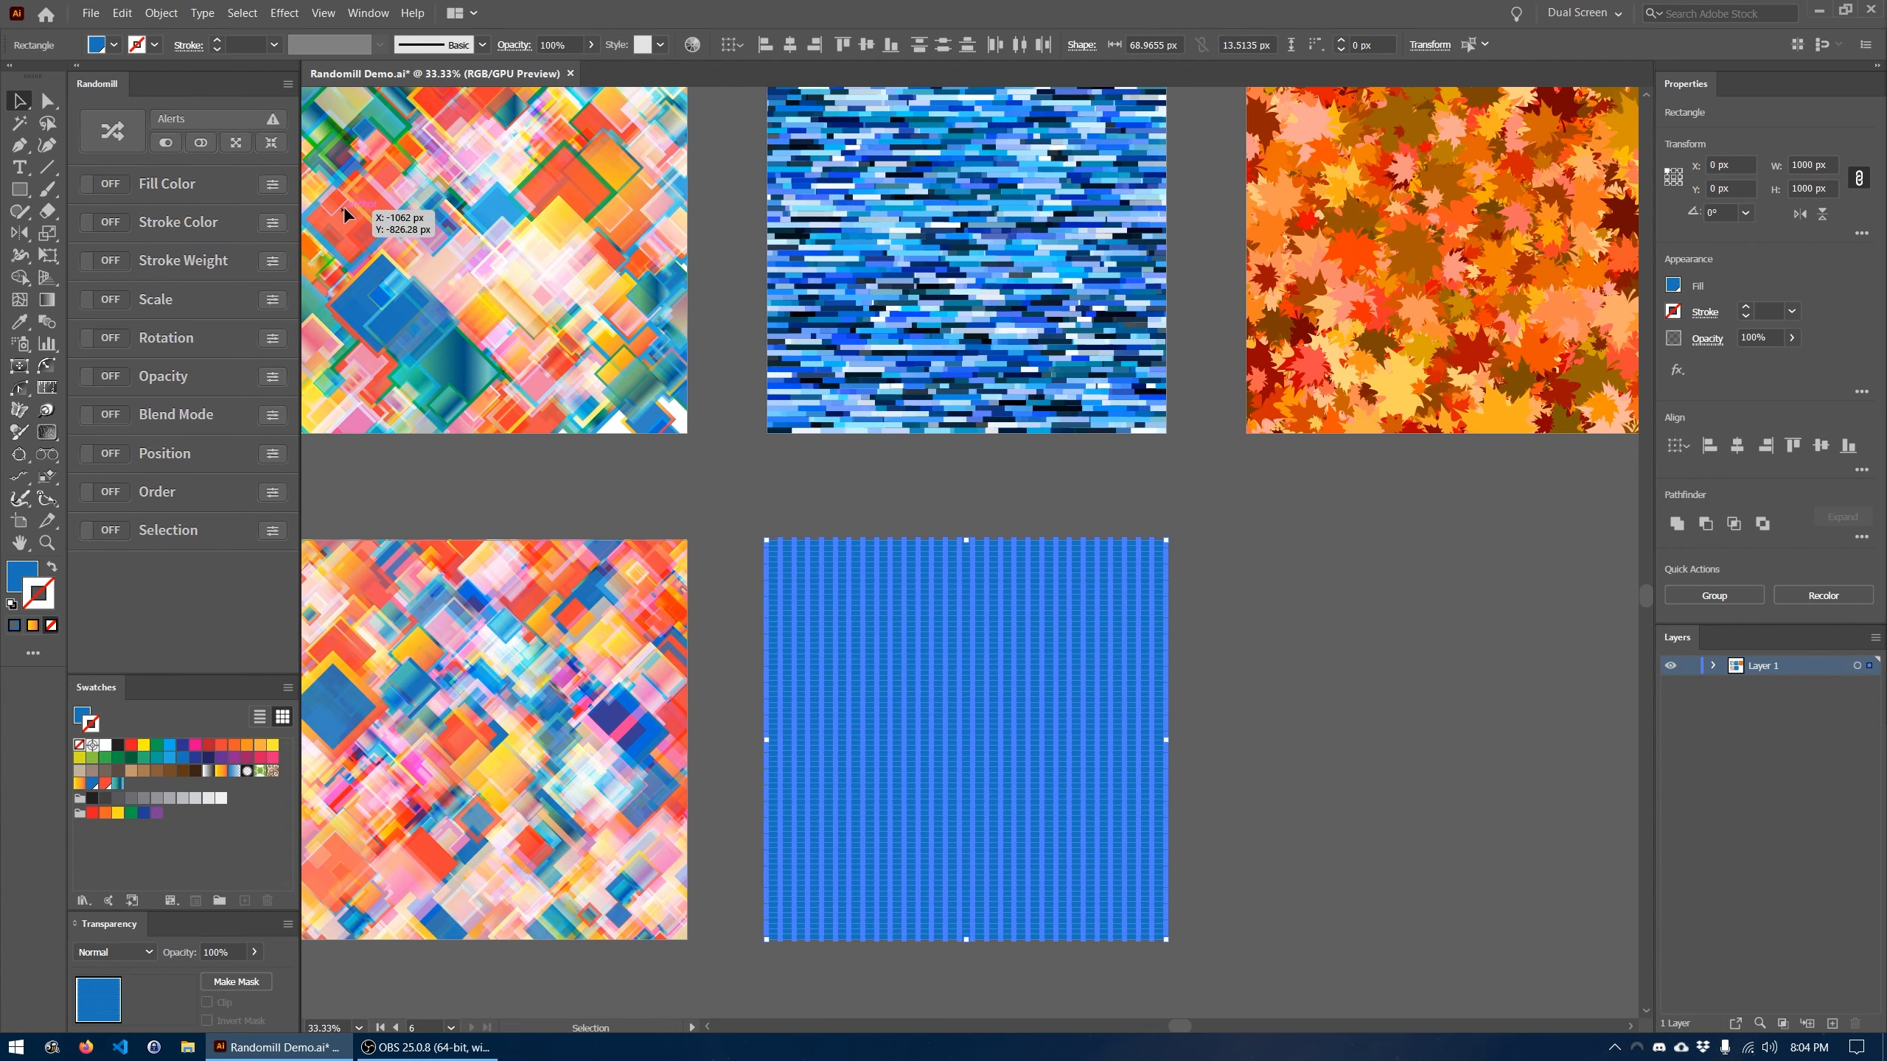
{"action": "left_click", "coordinate": [106, 185]}
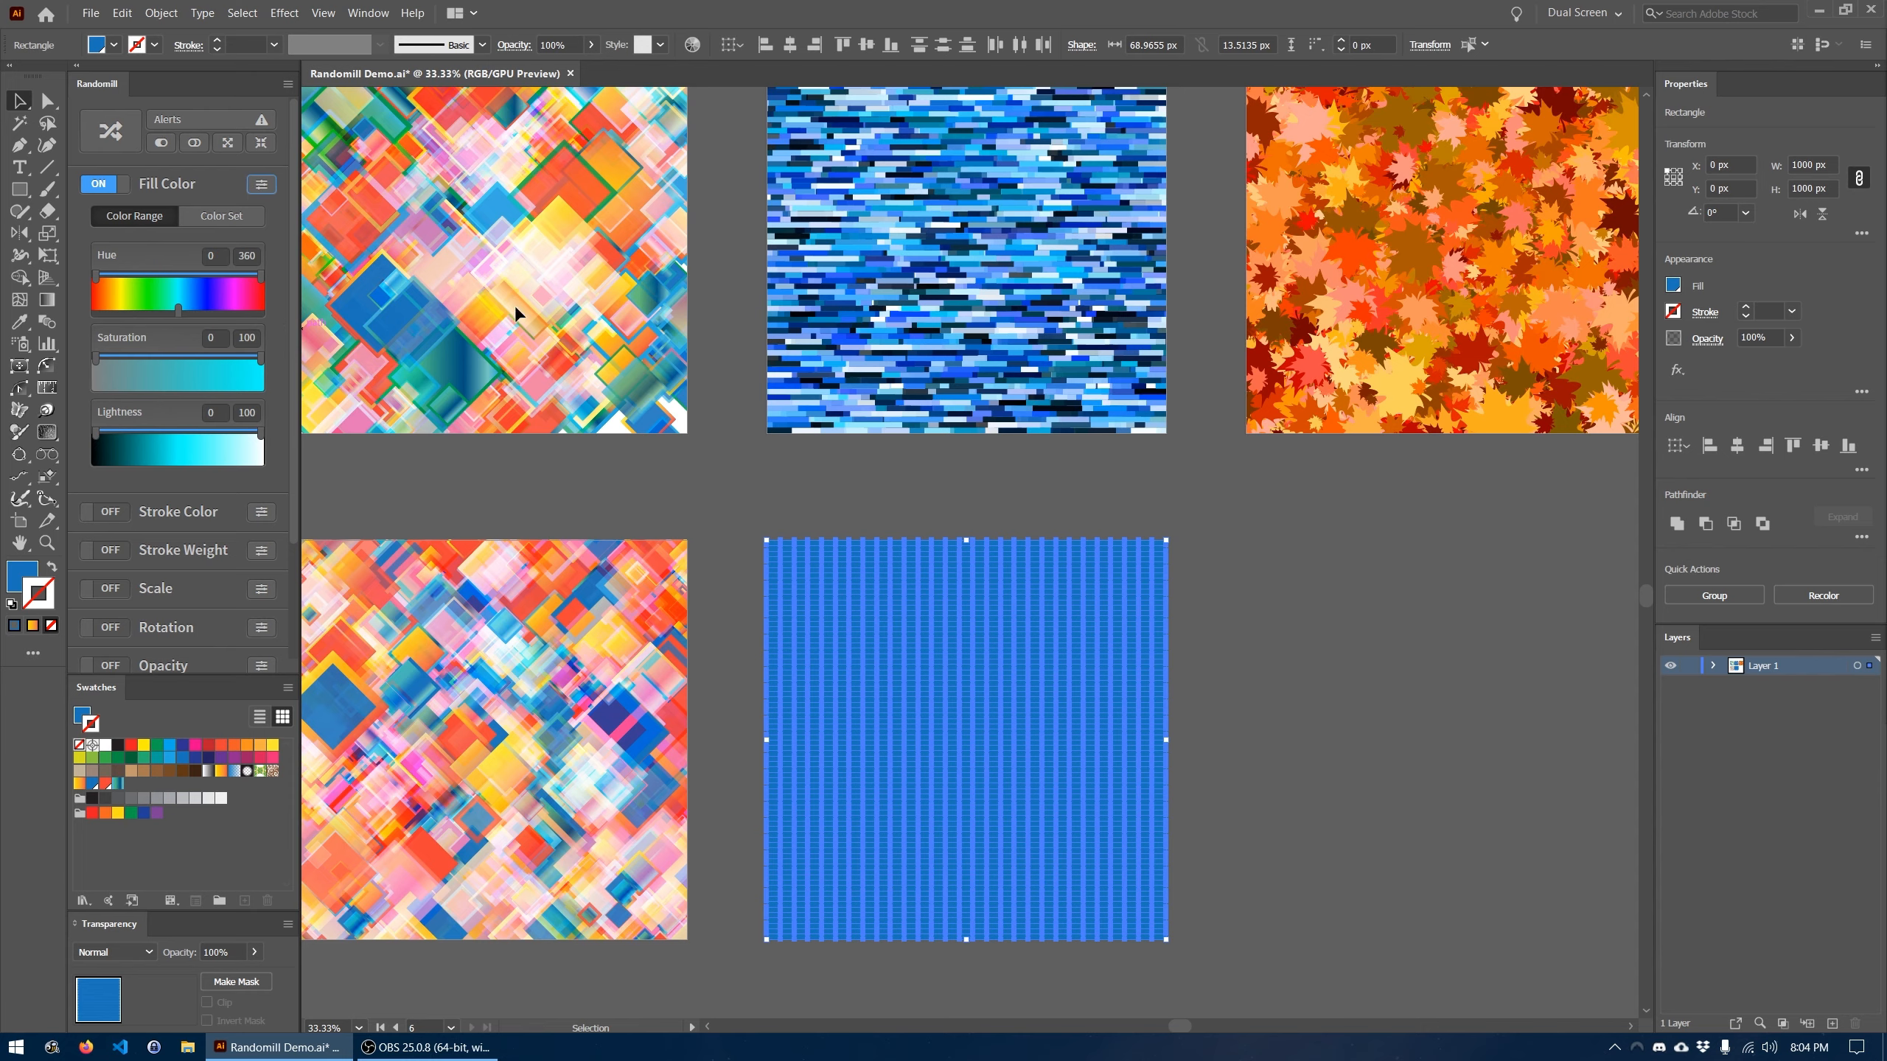
{"action": "scroll", "coordinate": [1158, 400], "scroll_direction": "up", "scroll_amount": 2}
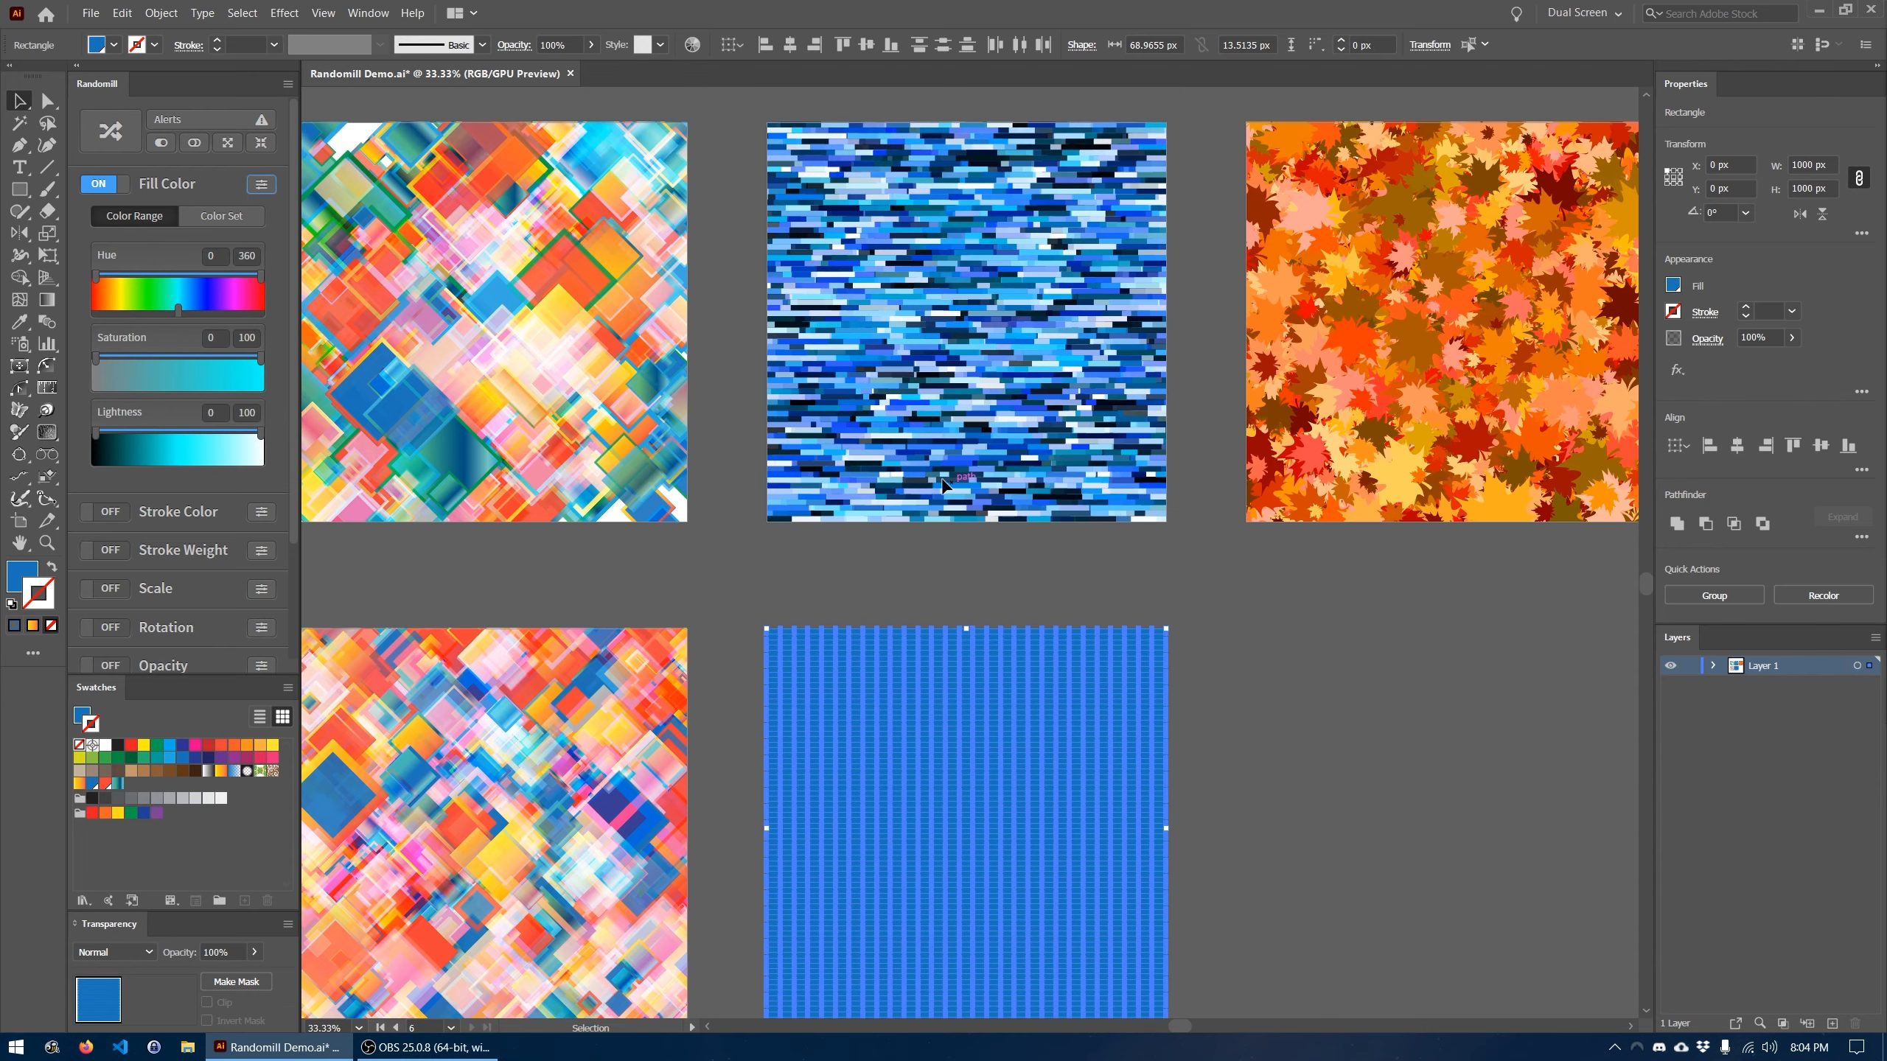
{"action": "scroll", "coordinate": [1058, 575], "scroll_direction": "down", "scroll_amount": 2}
Limit the random fill colors to hue 189–260, saturation 90–100 and lightness 25–75
{"action": "left_click_drag", "start_coordinate": [254, 278], "coordinate": [182, 291]}
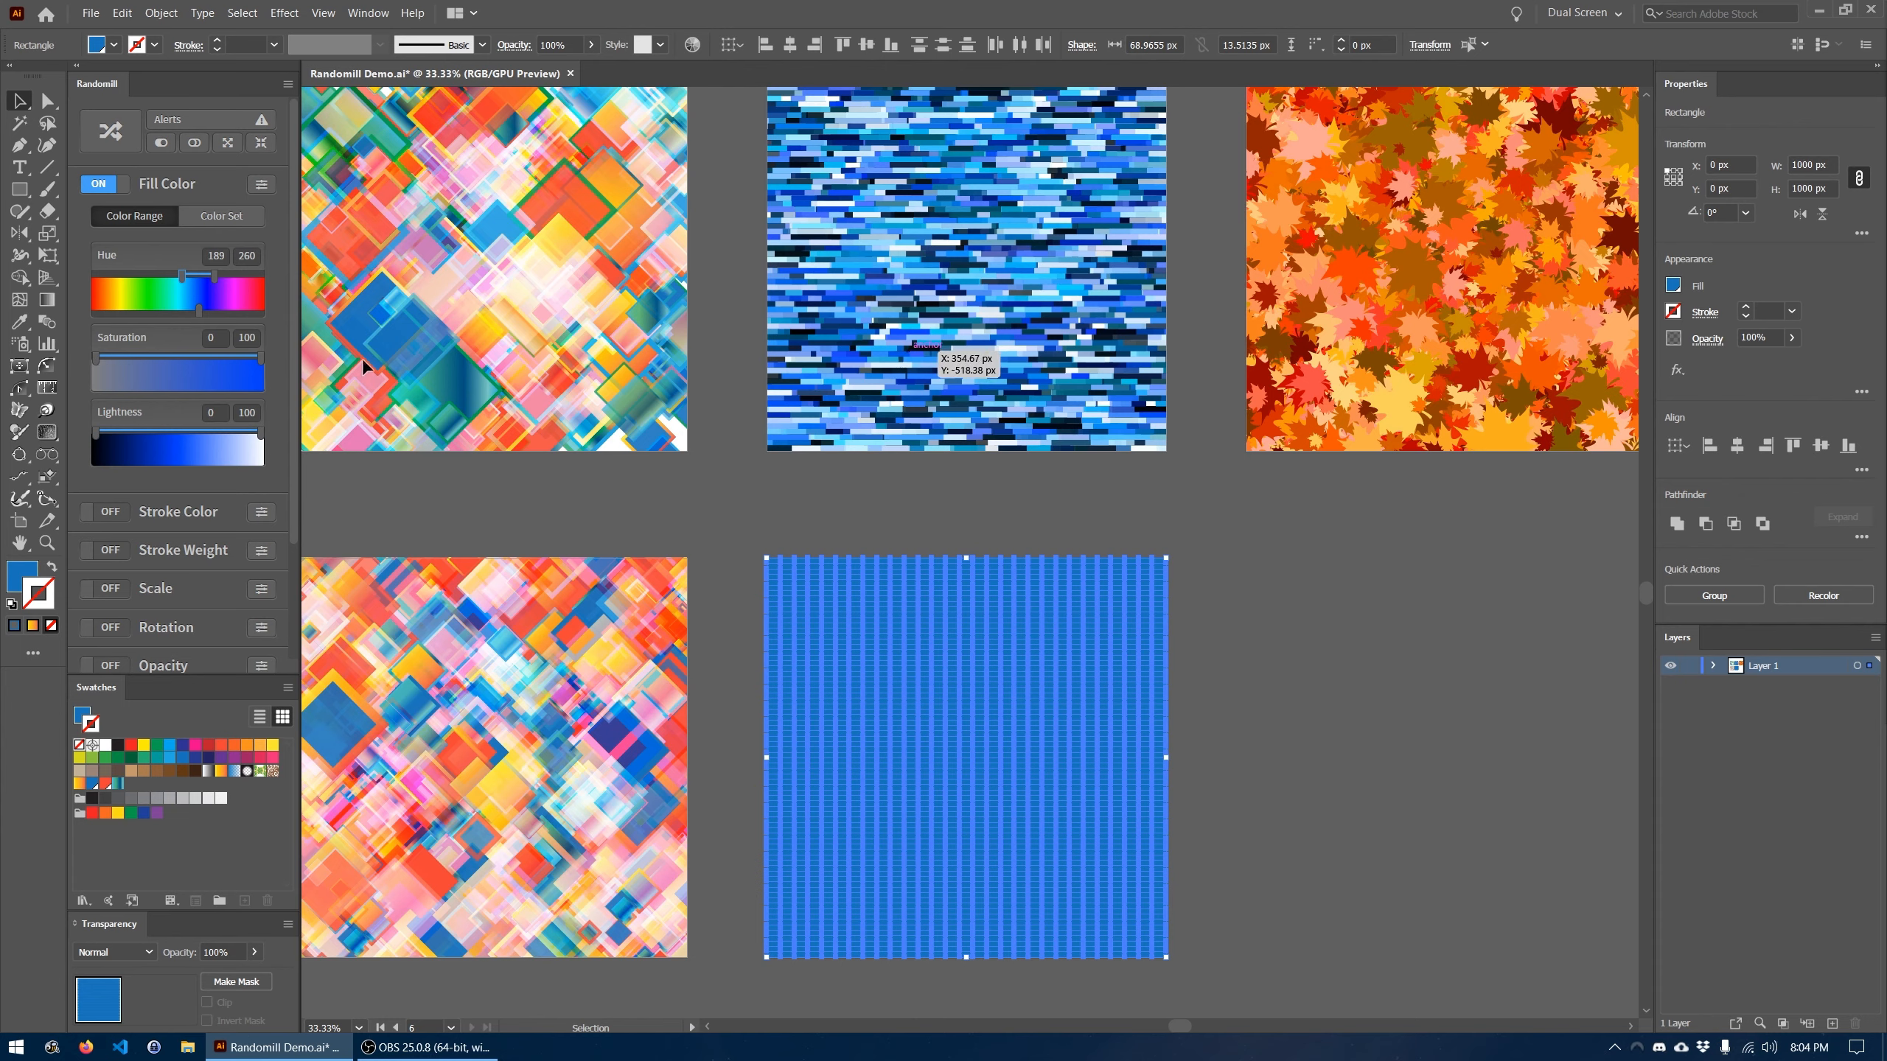
{"action": "left_click_drag", "start_coordinate": [98, 358], "coordinate": [154, 370]}
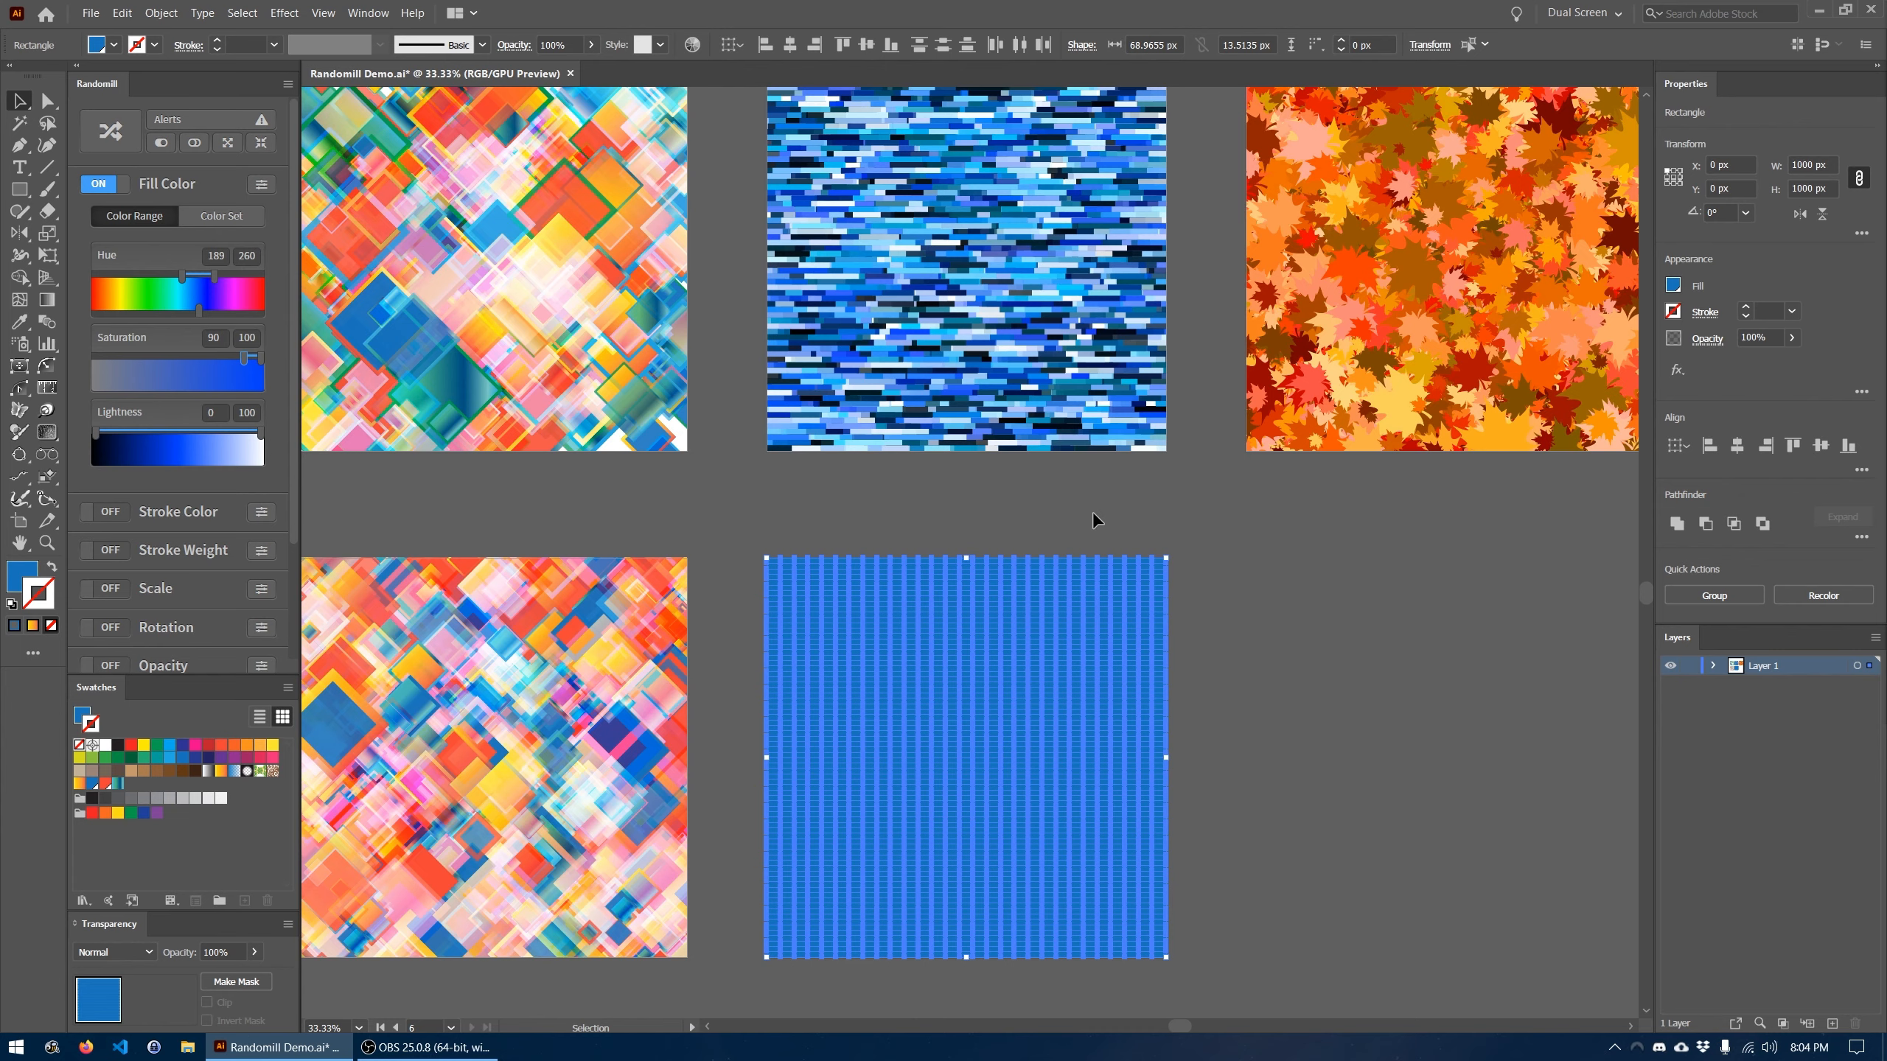
{"action": "left_click", "coordinate": [227, 413]}
{"action": "type", "text": "25"}
{"action": "key", "text": "Tab"}
{"action": "type", "text": "75"}
{"action": "key", "text": "Return"}
{"action": "left_click", "coordinate": [264, 188]}
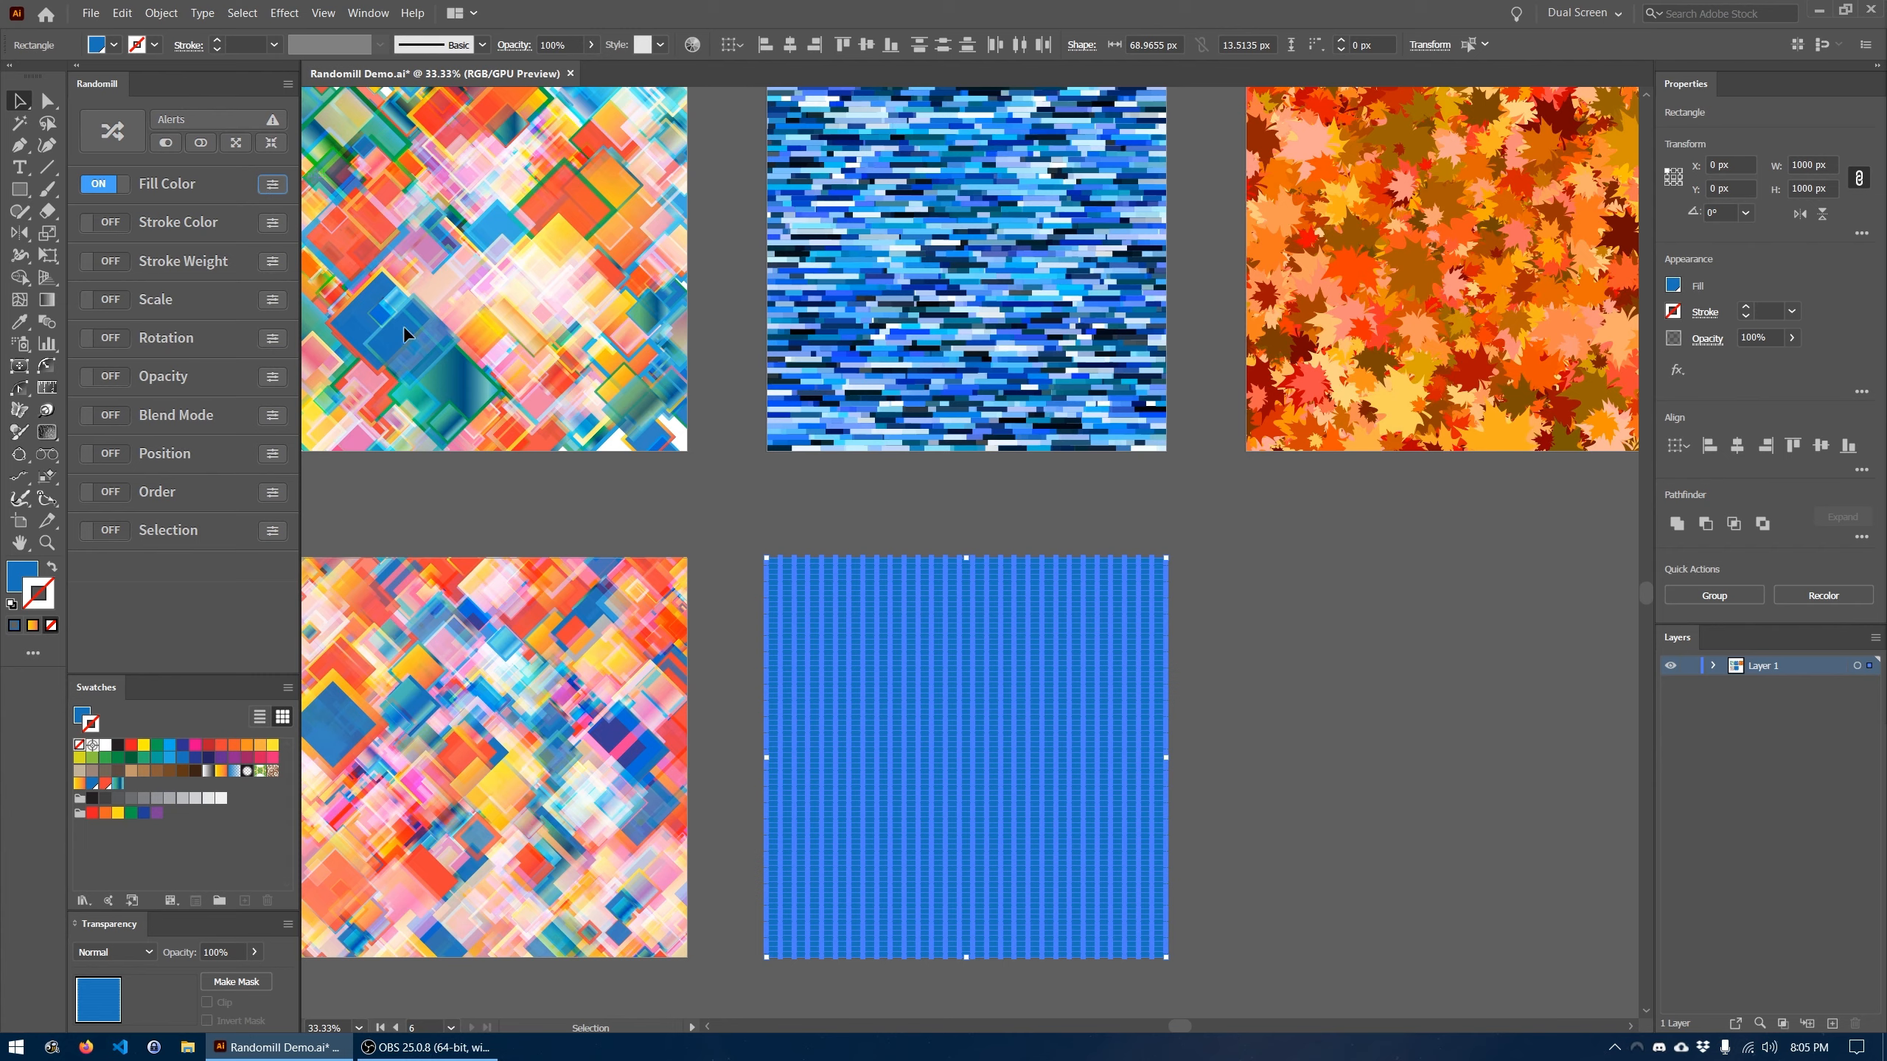
Turn on Opacity randomization and set its minimum to 50%
{"action": "left_click", "coordinate": [272, 378]}
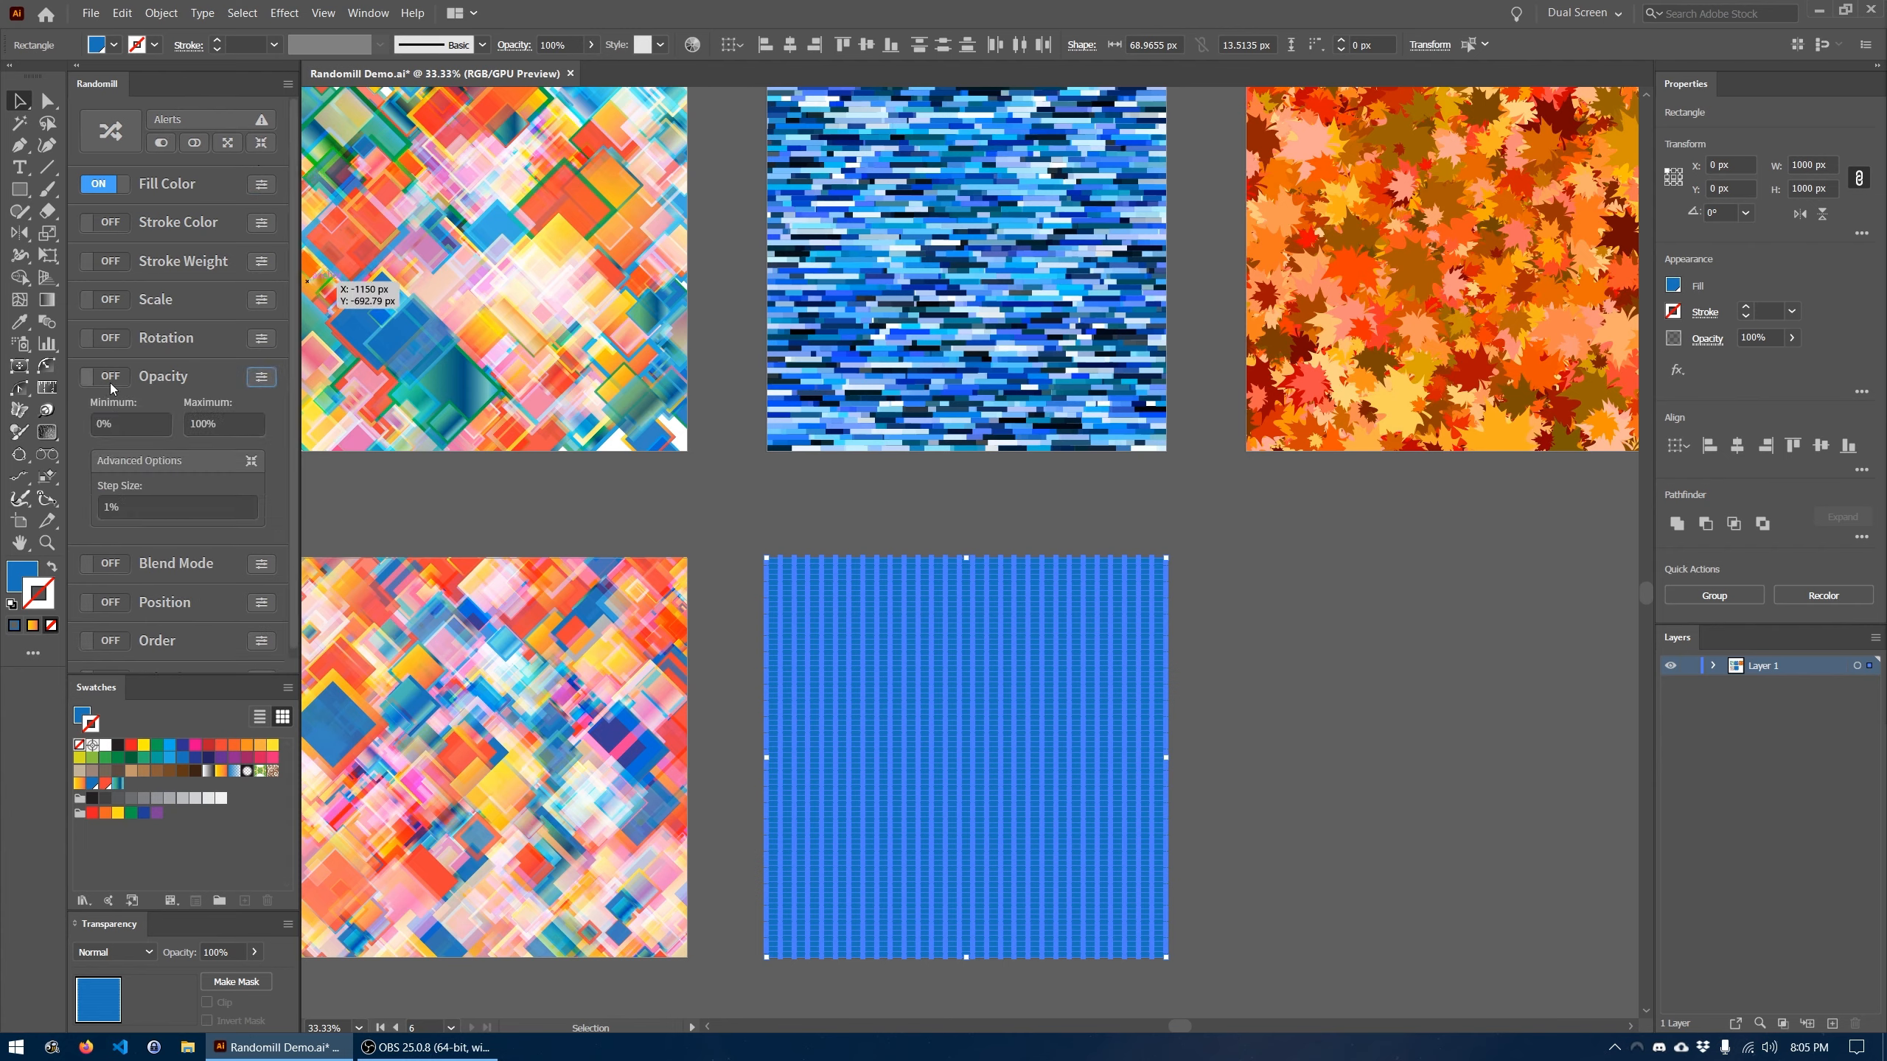
{"action": "left_click", "coordinate": [111, 379]}
{"action": "left_click", "coordinate": [129, 427]}
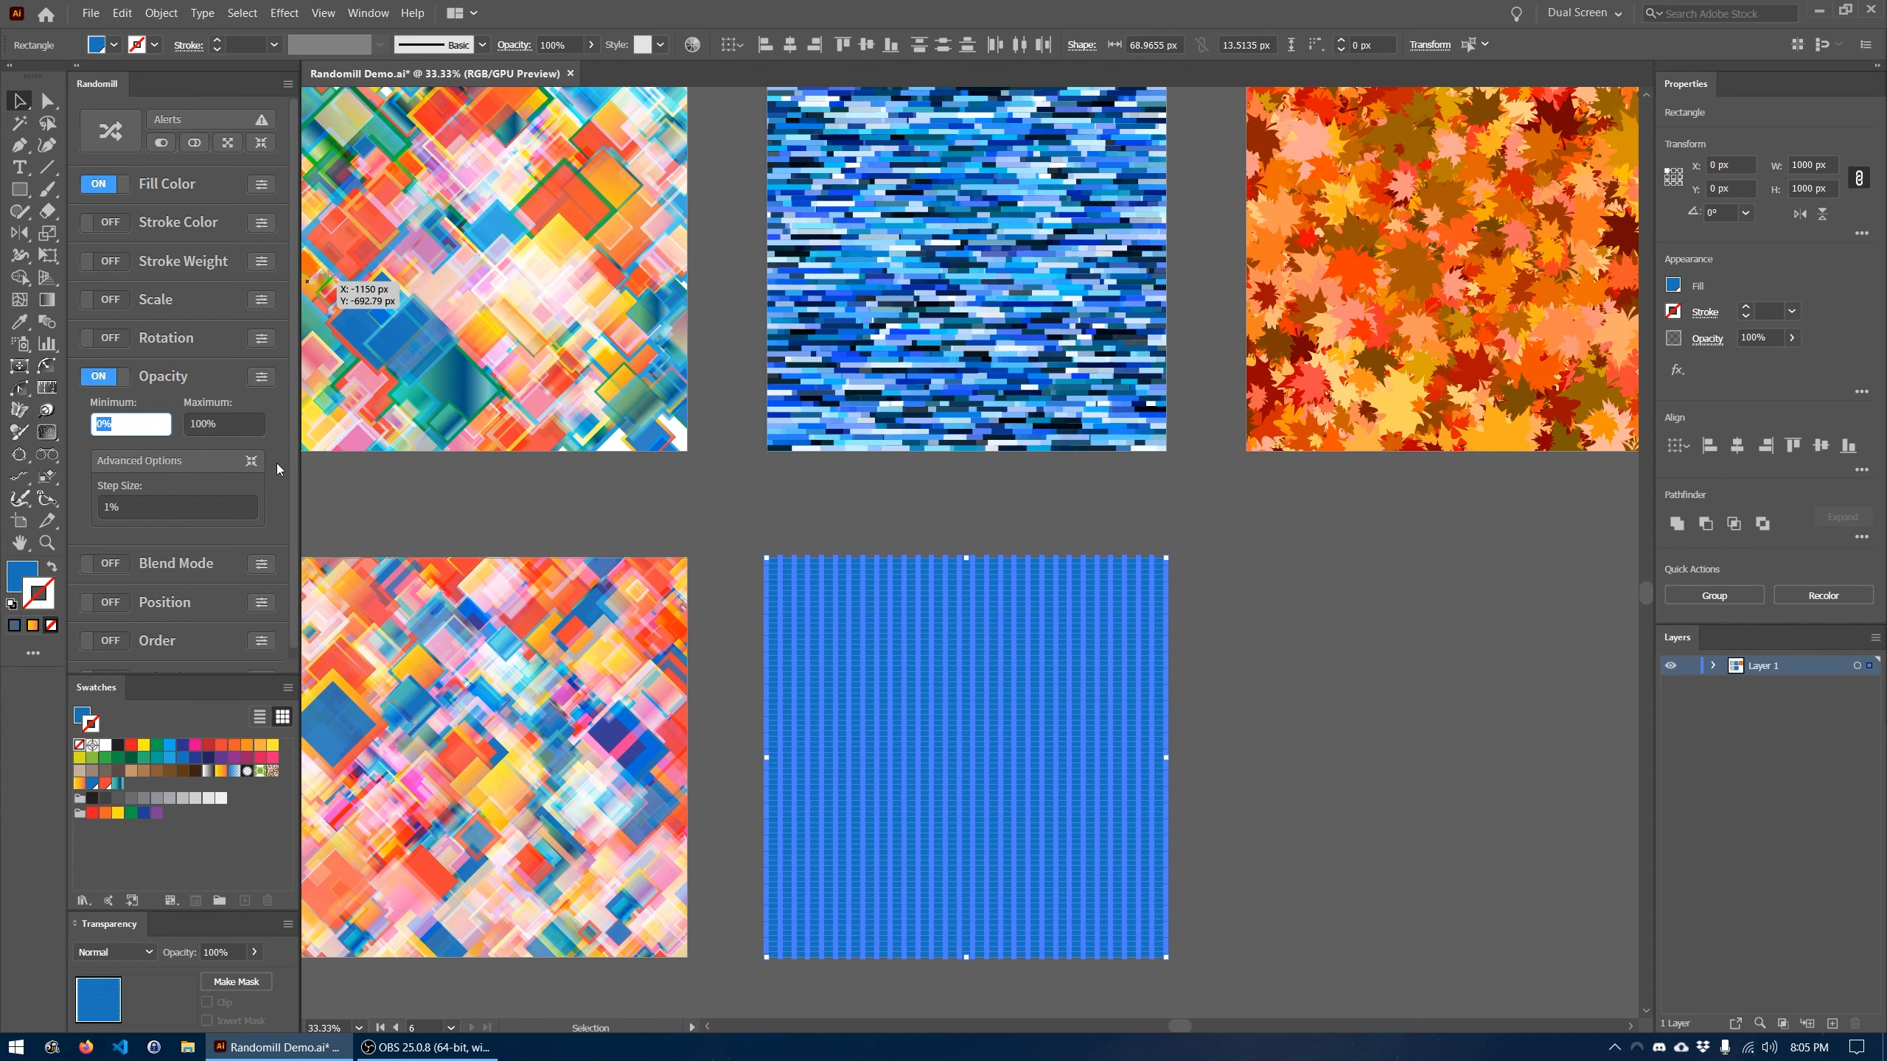
{"action": "type", "text": "50"}
{"action": "key", "text": "Return"}
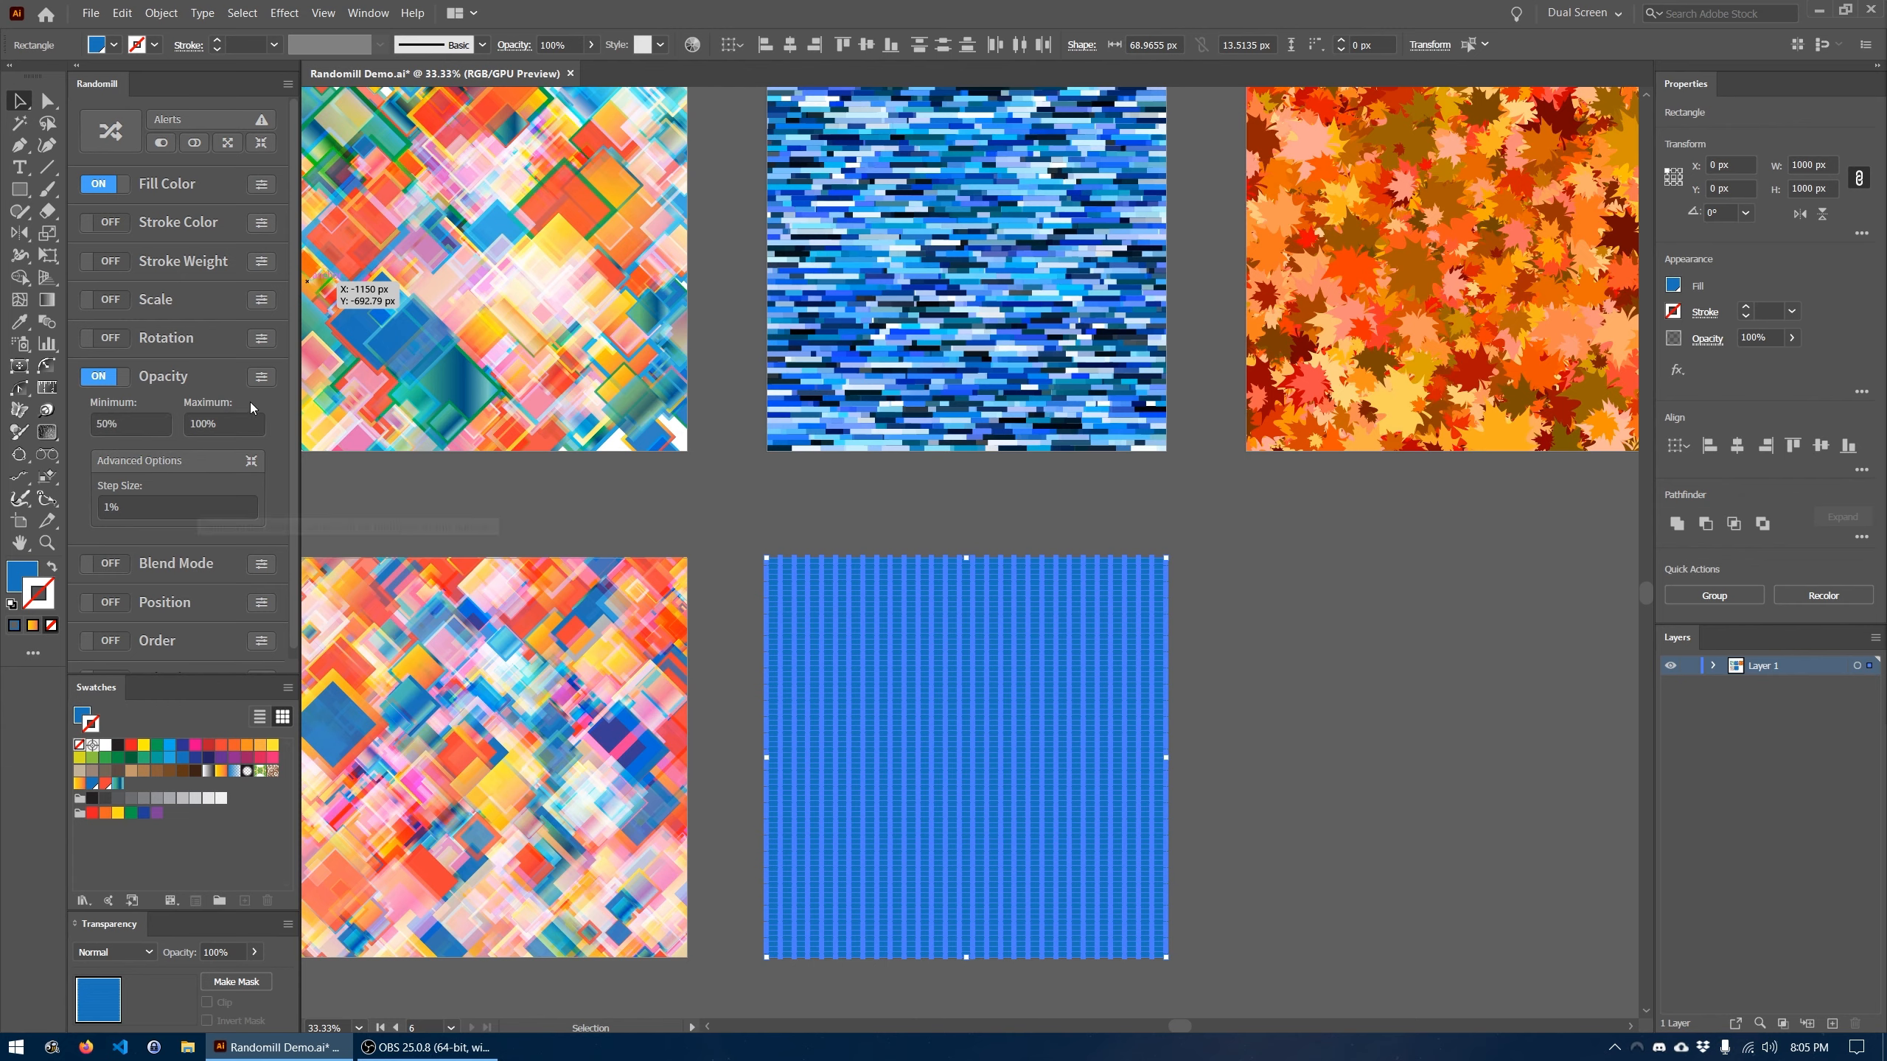
{"action": "left_click", "coordinate": [262, 382]}
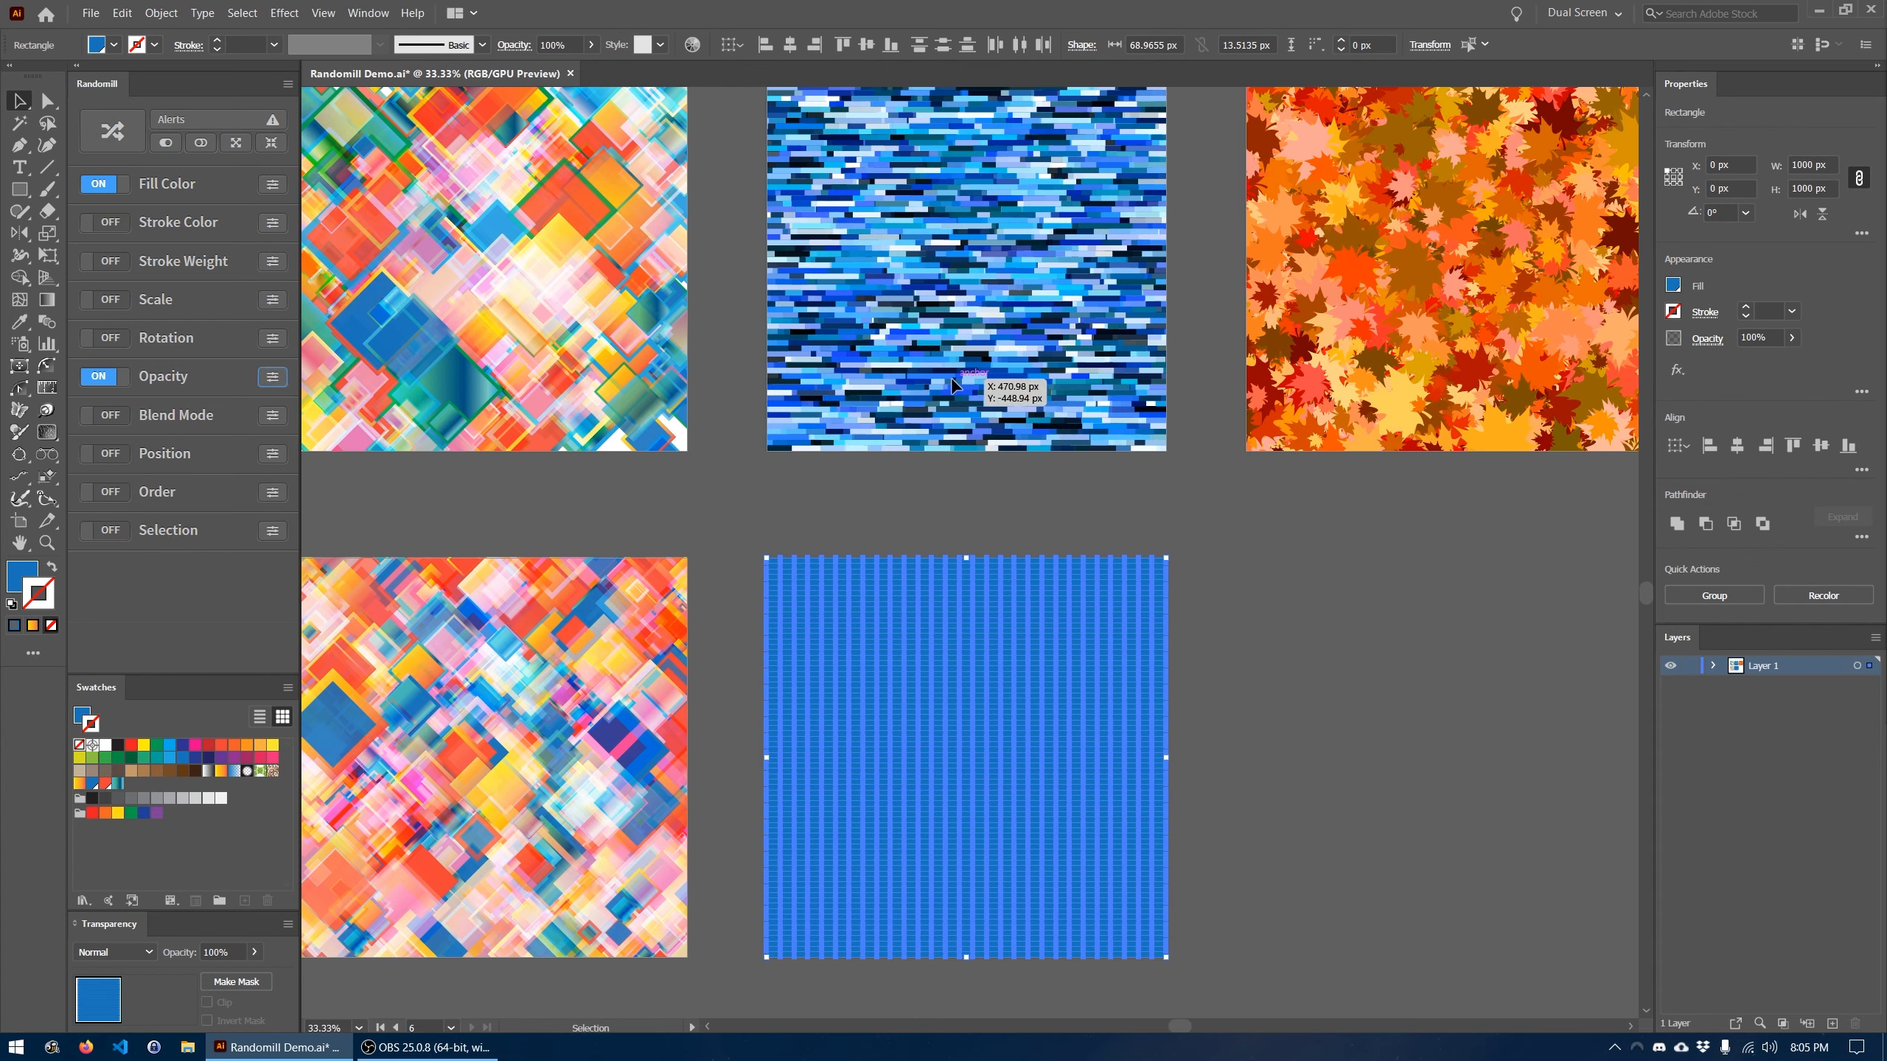
Examine up close how the bricks overlap and show through each other in the Blue Bricks artwork
{"action": "scroll", "coordinate": [907, 342], "scroll_direction": "up", "scroll_amount": 1}
{"action": "scroll", "coordinate": [913, 338], "scroll_direction": "up", "scroll_amount": 2}
{"action": "scroll", "coordinate": [1055, 580], "scroll_direction": "up", "scroll_amount": 2}
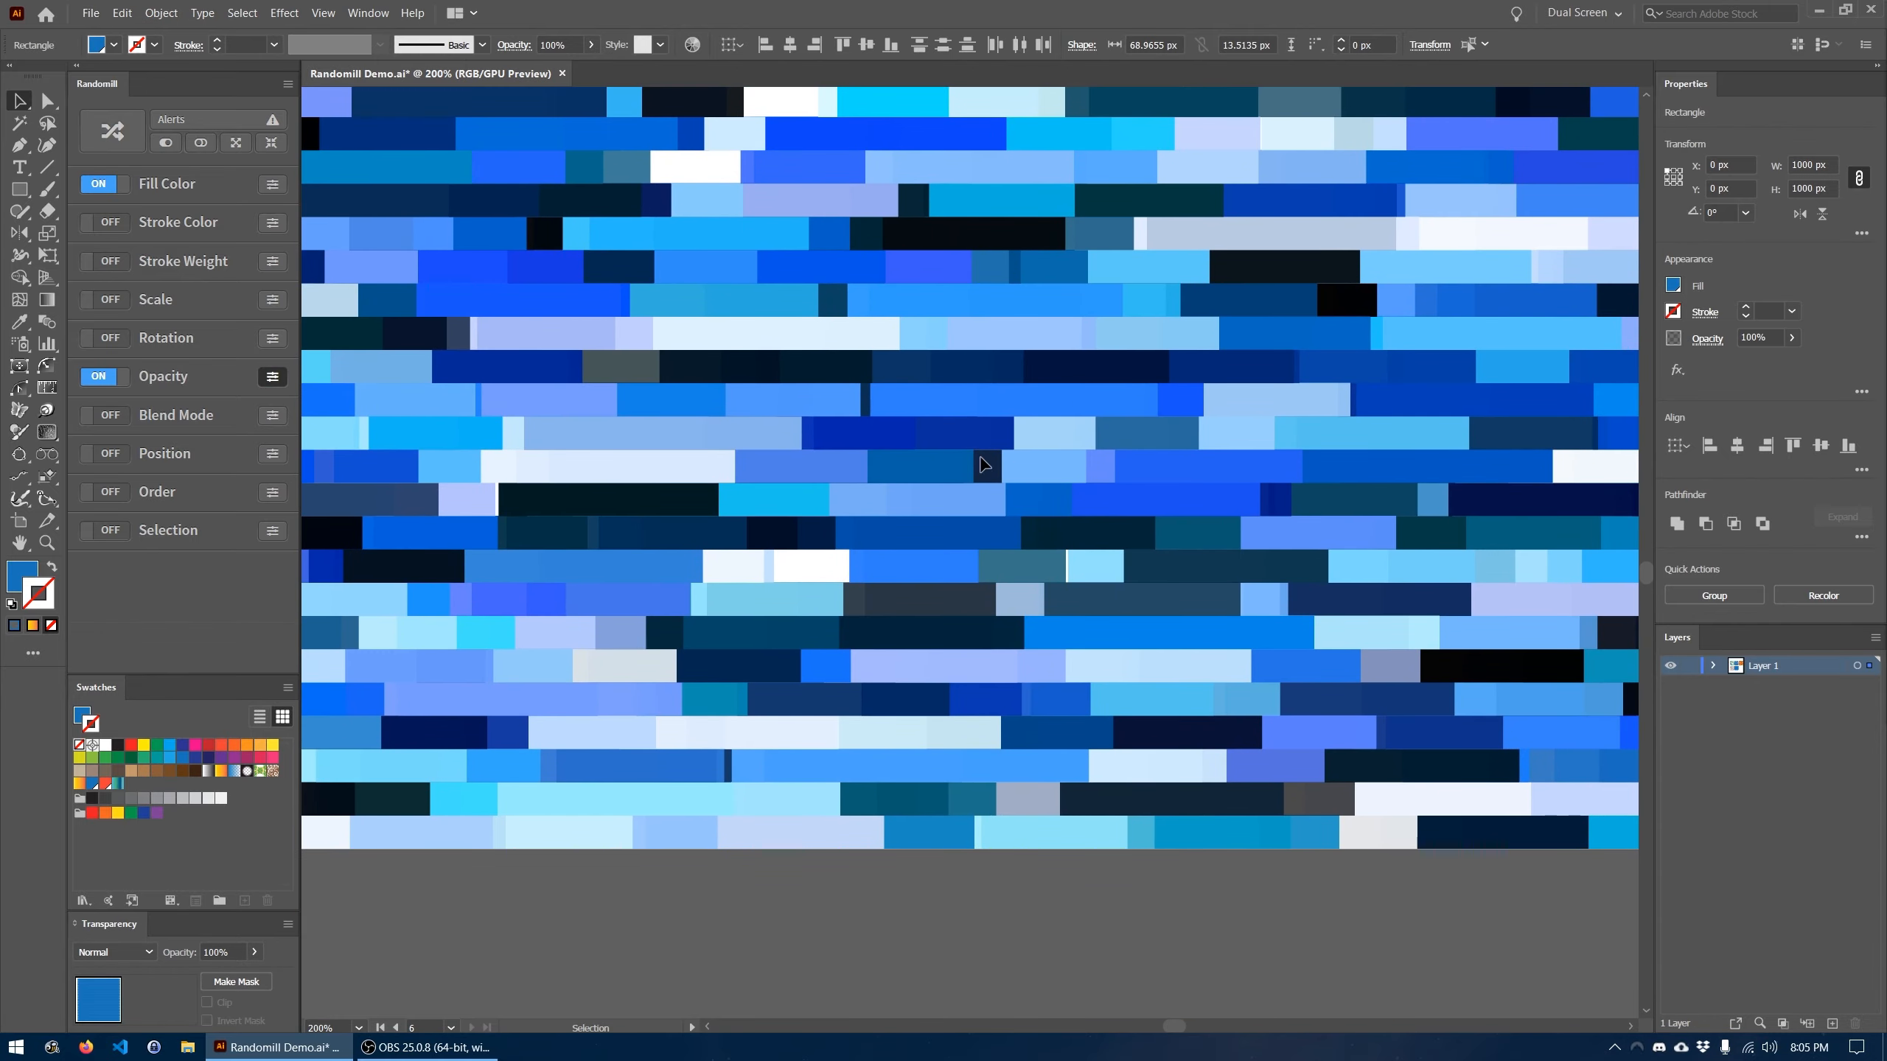
{"action": "scroll", "coordinate": [1003, 475], "scroll_direction": "down", "scroll_amount": 3}
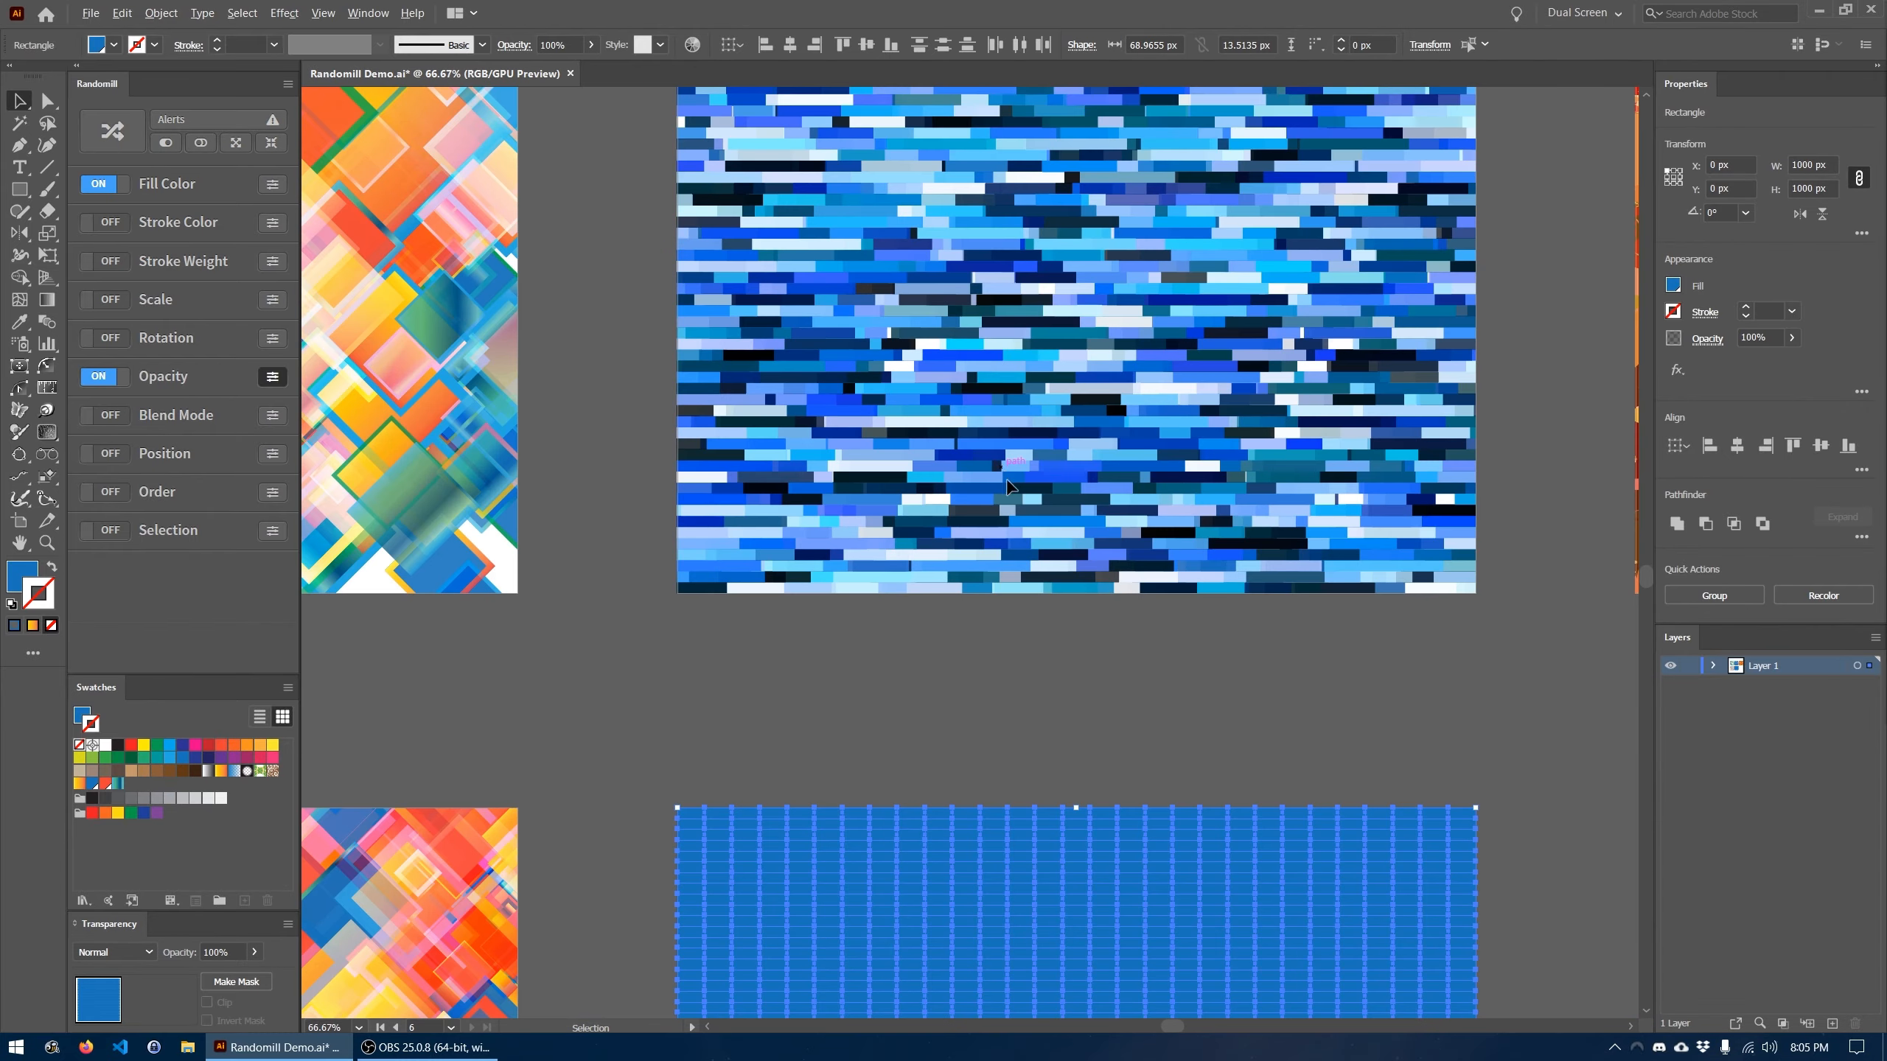
{"action": "left_click_drag", "start_coordinate": [1084, 717], "coordinate": [1042, 466]}
{"action": "scroll", "coordinate": [1043, 466], "scroll_direction": "down", "scroll_amount": 1}
{"action": "left_click_drag", "start_coordinate": [1130, 688], "coordinate": [1124, 444]}
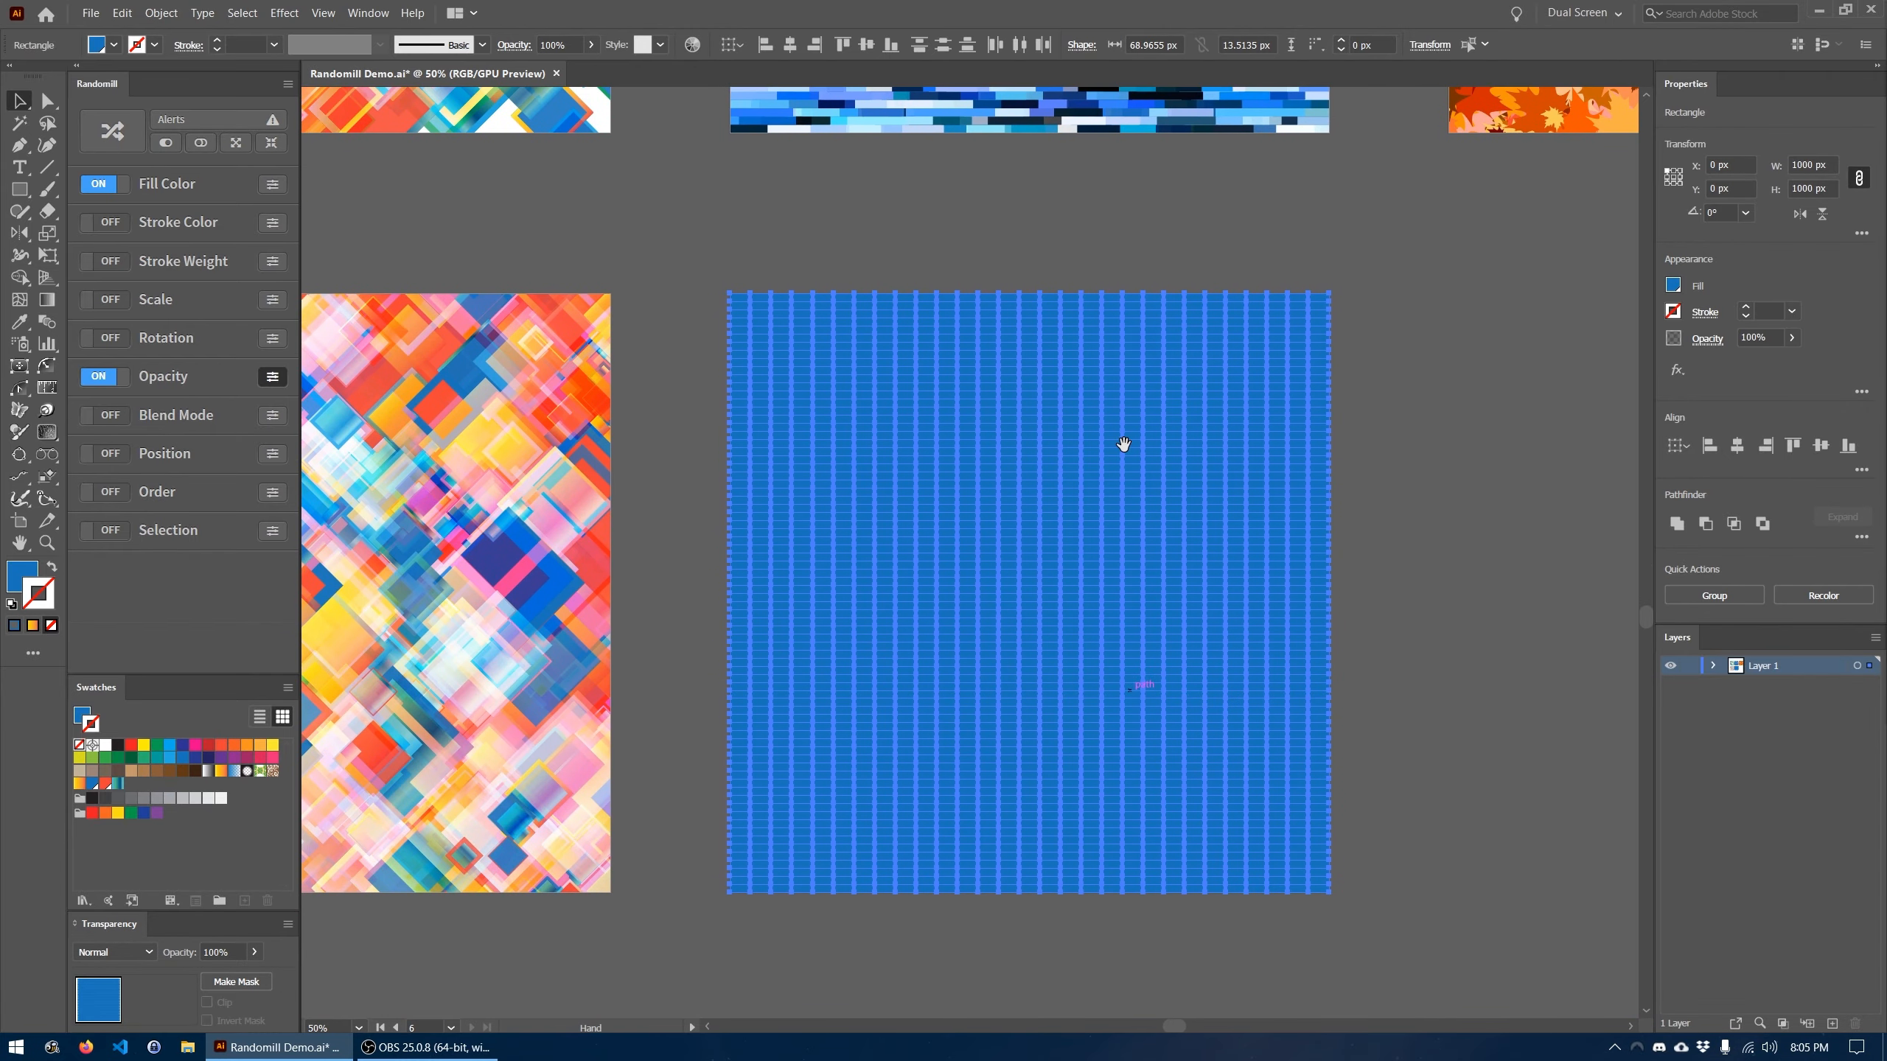
Turn on Blend Mode randomization and include only Normal, Multiply, Lighten and Screen
{"action": "left_click", "coordinate": [104, 415]}
{"action": "left_click", "coordinate": [273, 415]}
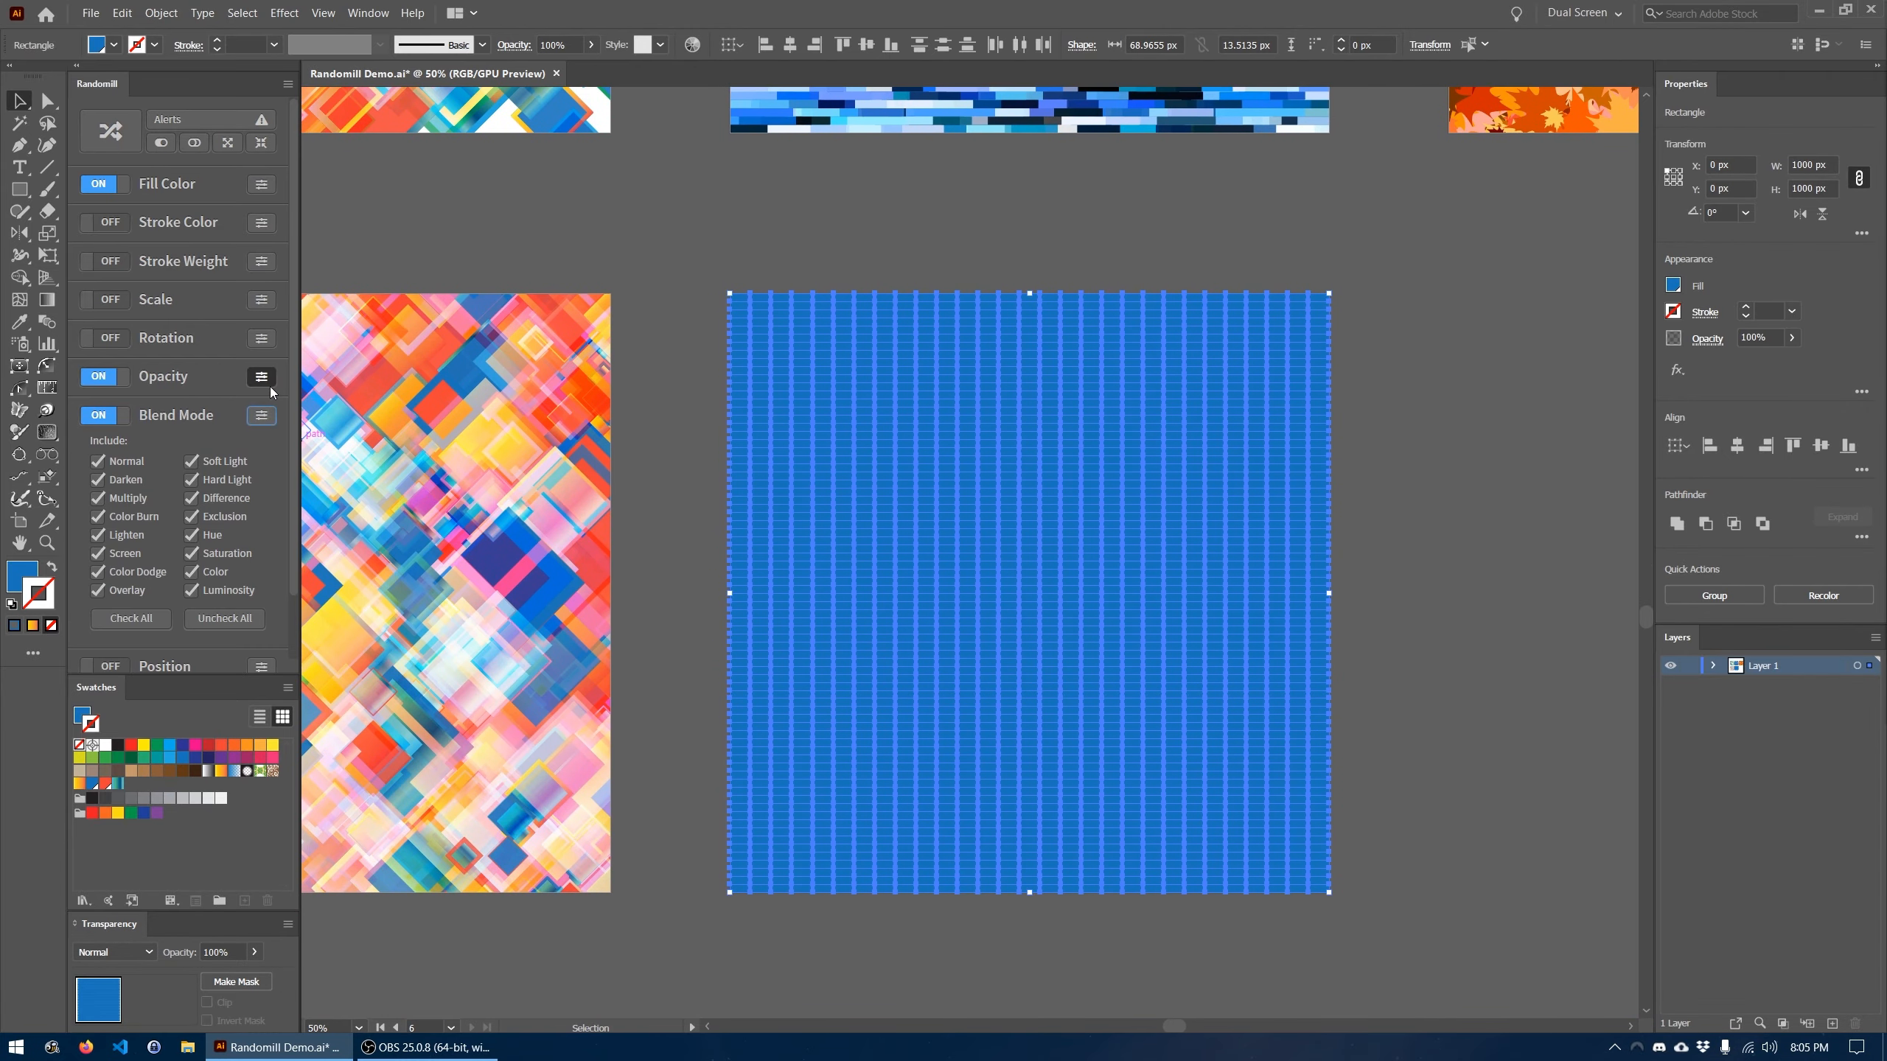
{"action": "left_click", "coordinate": [270, 386]}
{"action": "left_click", "coordinate": [227, 619]}
{"action": "left_click", "coordinate": [140, 463]}
{"action": "left_click", "coordinate": [262, 422]}
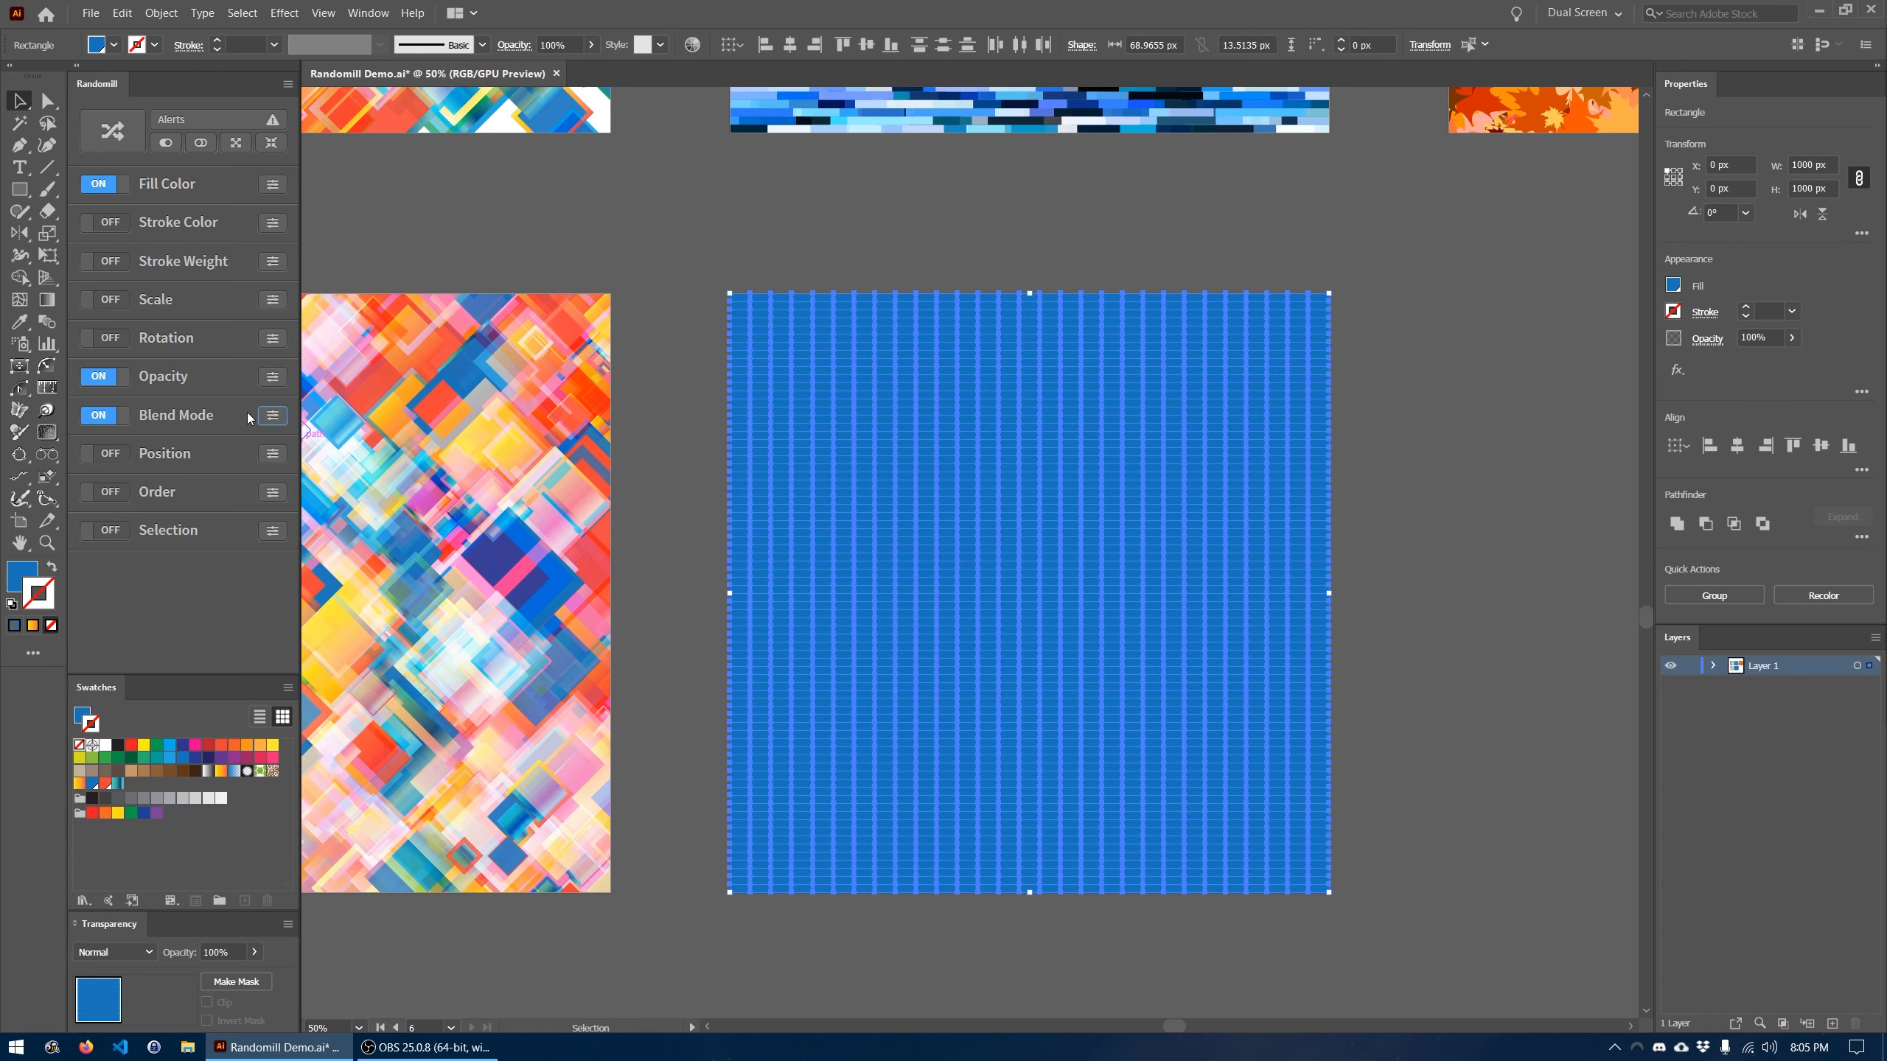
Compare the varying brick widths in the Blue Bricks artwork with the plain rectangle grid
{"action": "scroll", "coordinate": [1181, 277], "scroll_direction": "up", "scroll_amount": 3}
{"action": "left_click_drag", "start_coordinate": [1182, 259], "coordinate": [1211, 817]}
{"action": "scroll", "coordinate": [1077, 570], "scroll_direction": "up", "scroll_amount": 1}
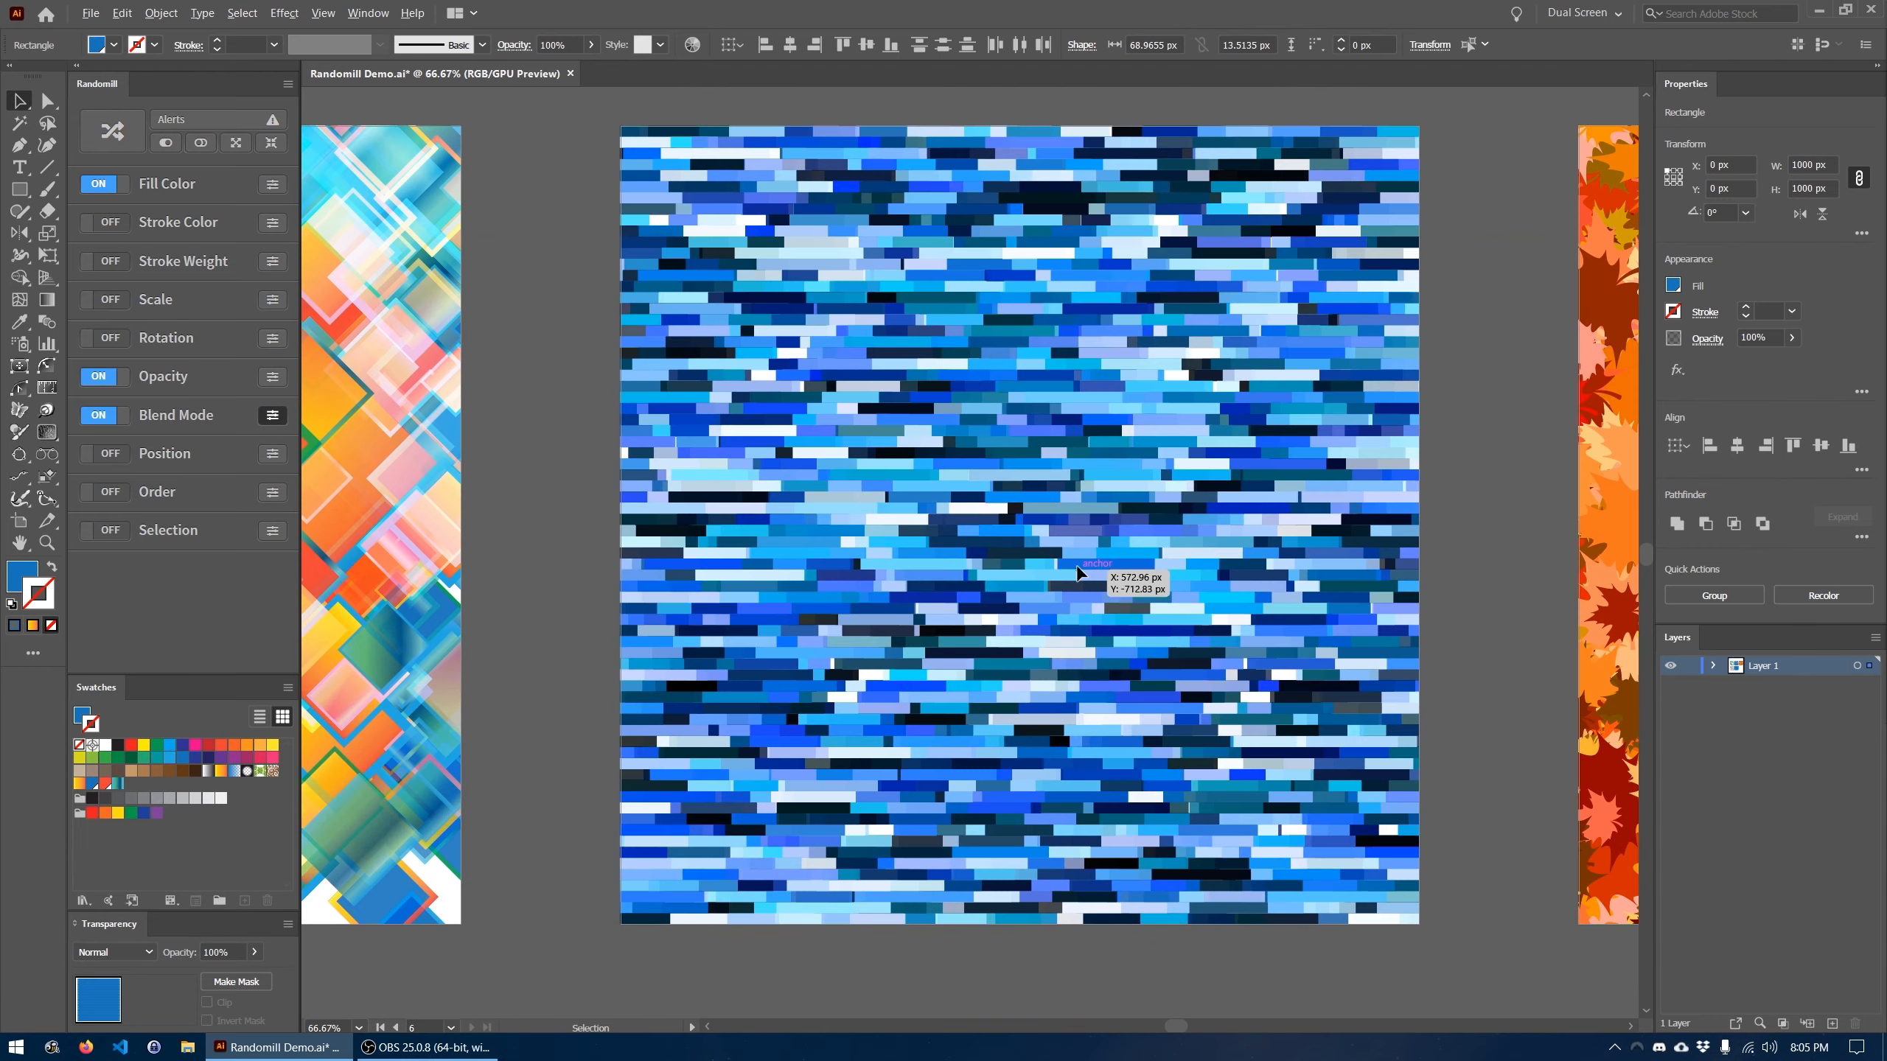
{"action": "left_click_drag", "start_coordinate": [1110, 735], "coordinate": [1064, 722]}
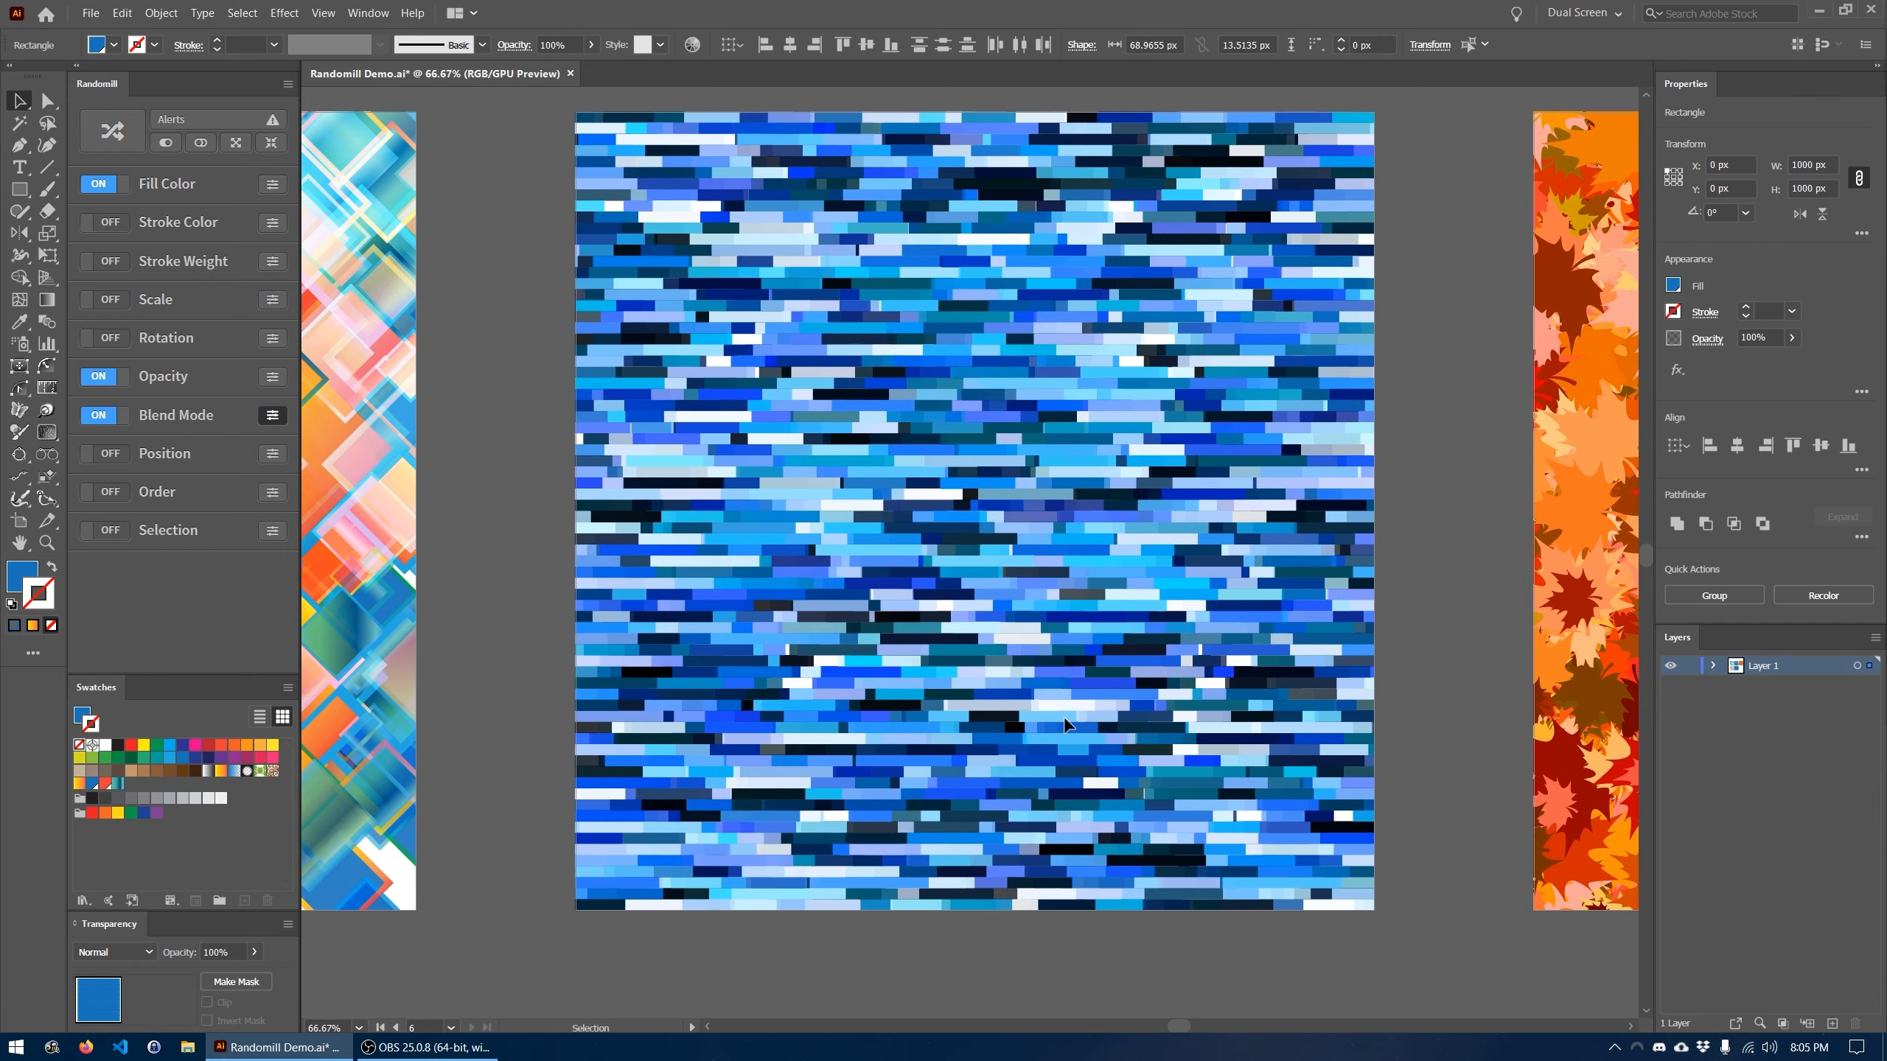
{"action": "scroll", "coordinate": [1064, 723], "scroll_direction": "down", "scroll_amount": 3}
{"action": "left_click_drag", "start_coordinate": [1091, 796], "coordinate": [1074, 560]}
{"action": "left_click_drag", "start_coordinate": [1042, 771], "coordinate": [1073, 579]}
{"action": "scroll", "coordinate": [1070, 576], "scroll_direction": "up", "scroll_amount": 2}
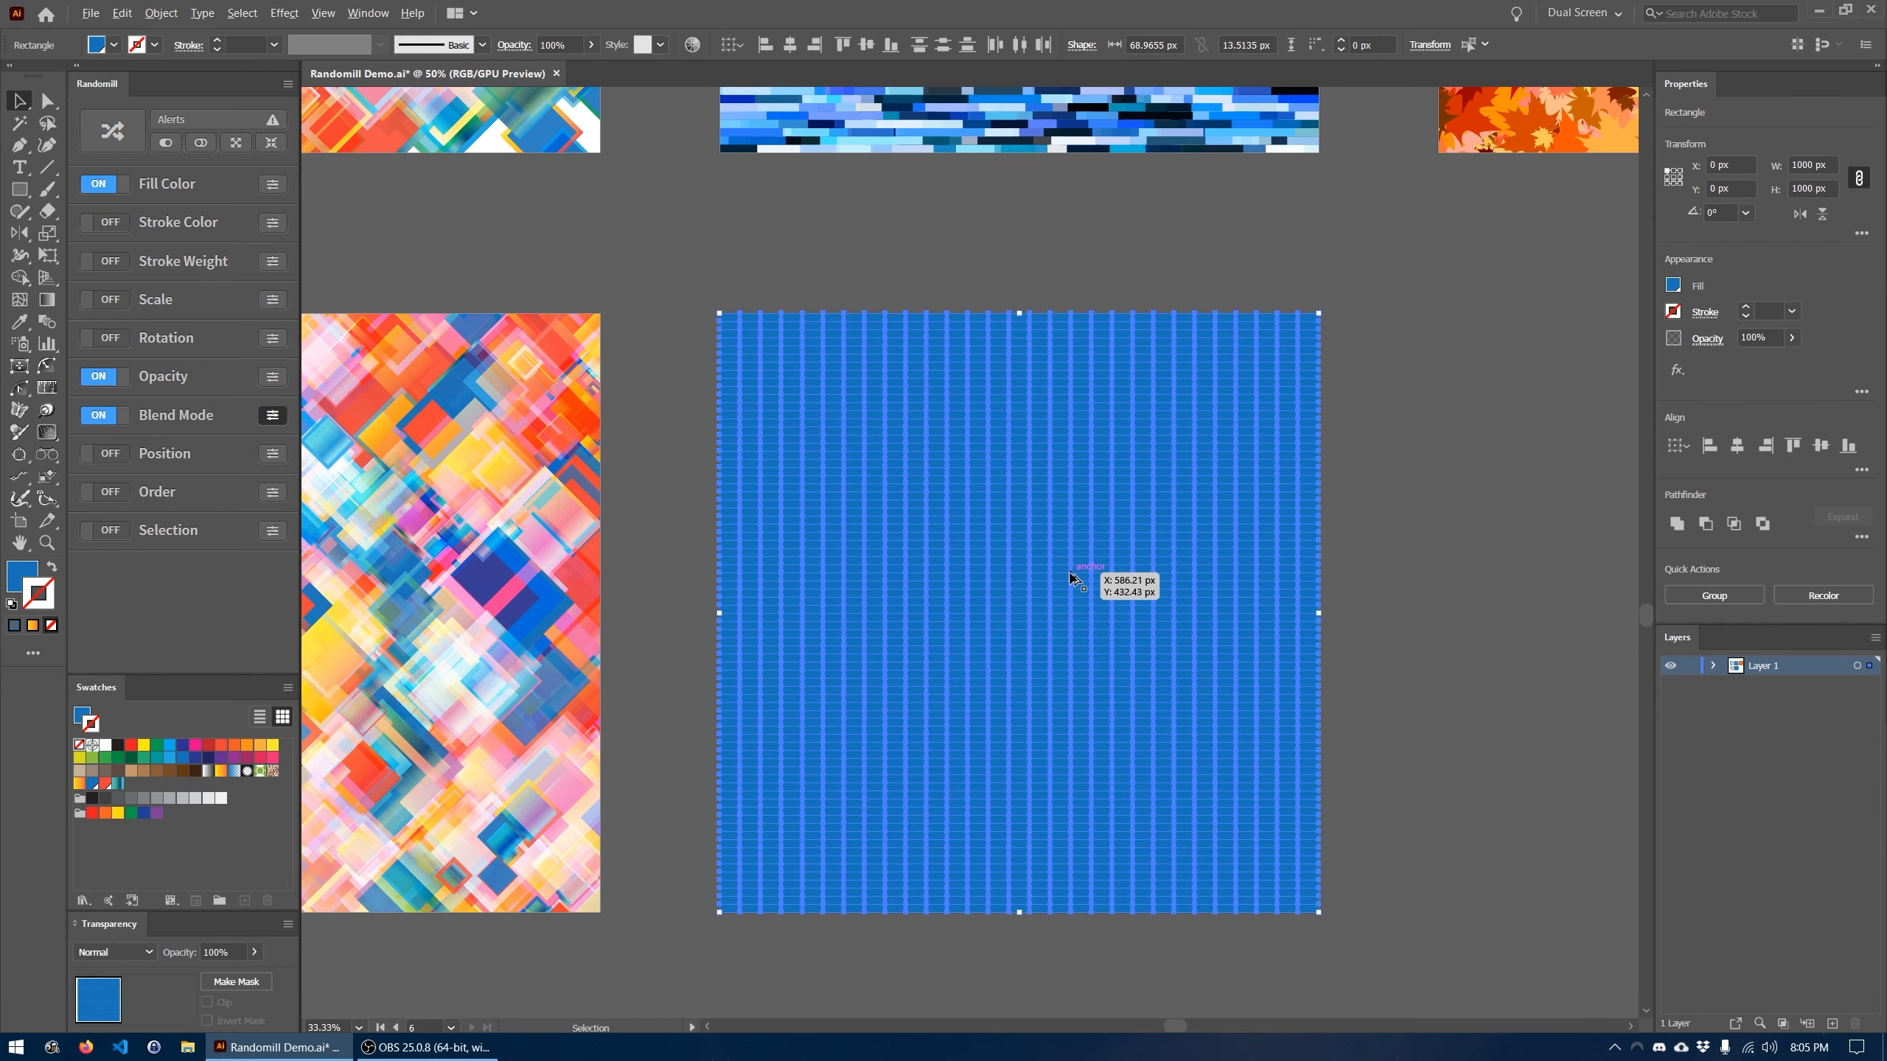
{"action": "scroll", "coordinate": [1103, 680], "scroll_direction": "down", "scroll_amount": 1}
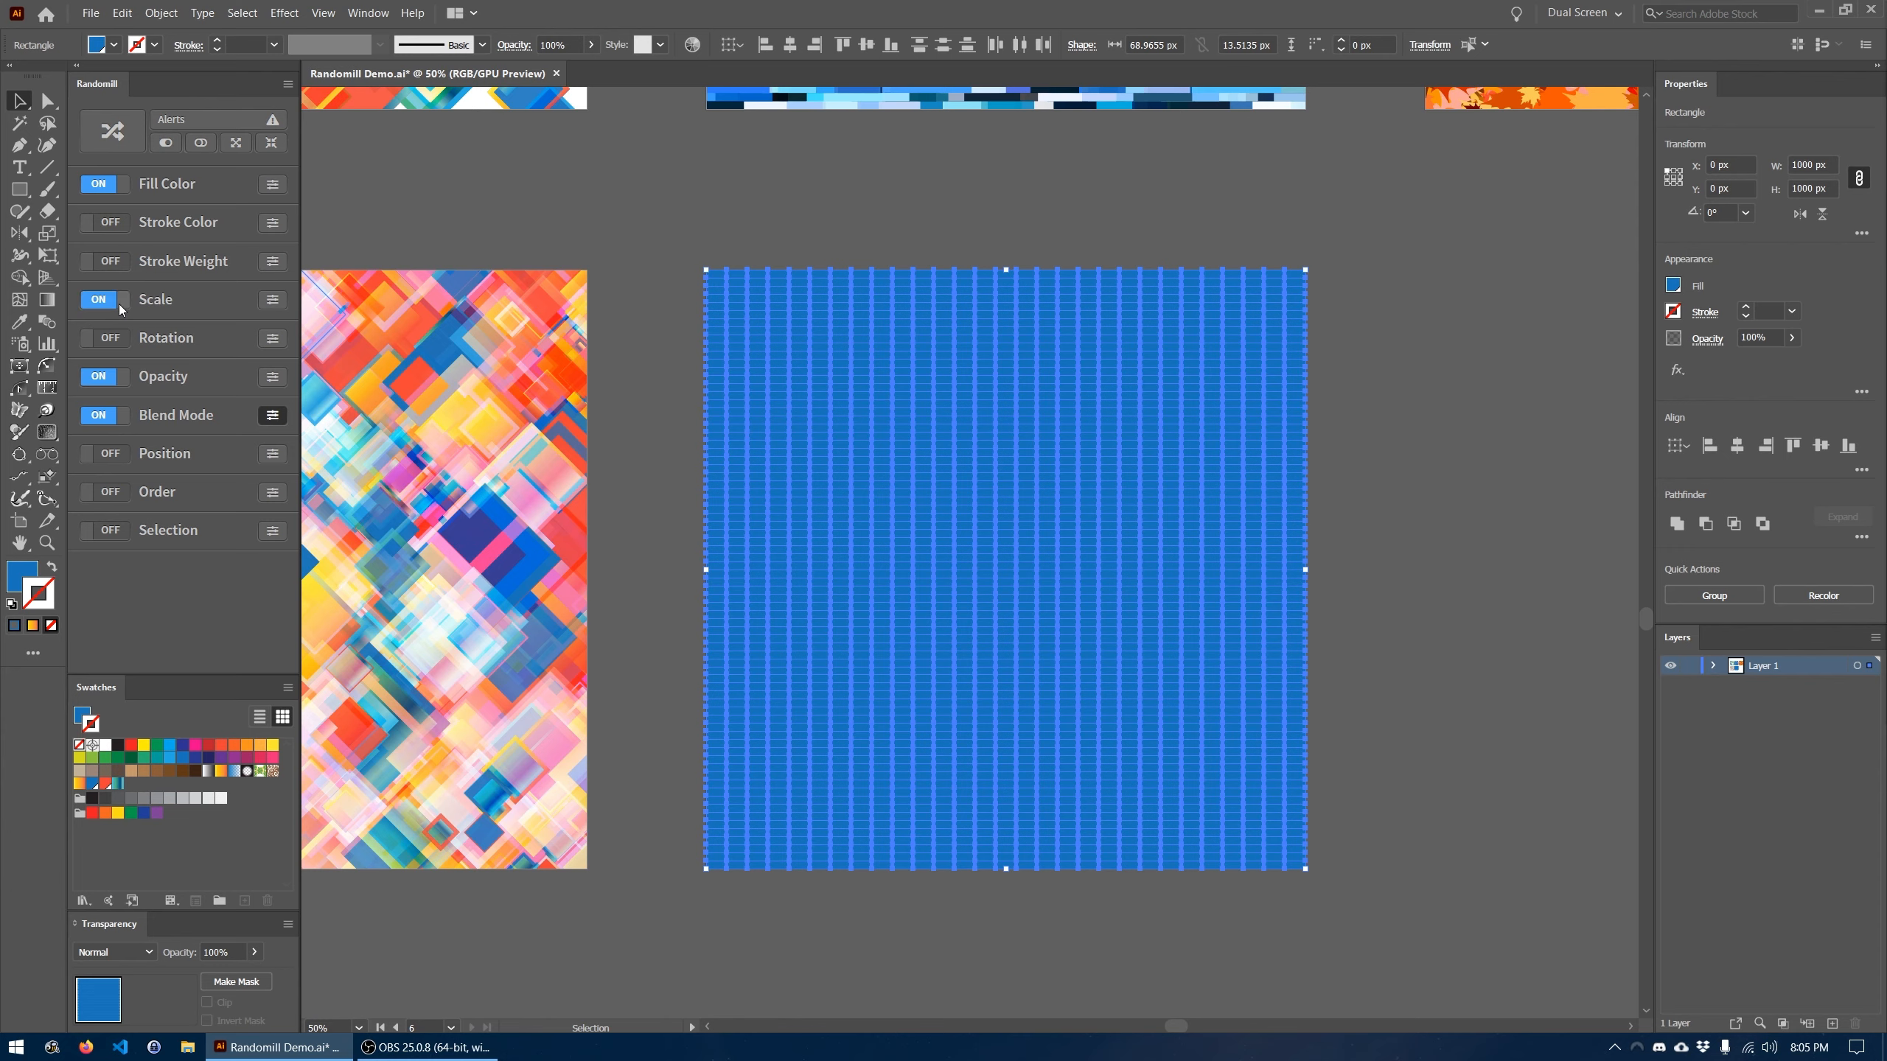
Turn on Scale randomization, disable Uniform Scale, and set both the vertical minimum and maximum to 100%
{"action": "left_click", "coordinate": [272, 299]}
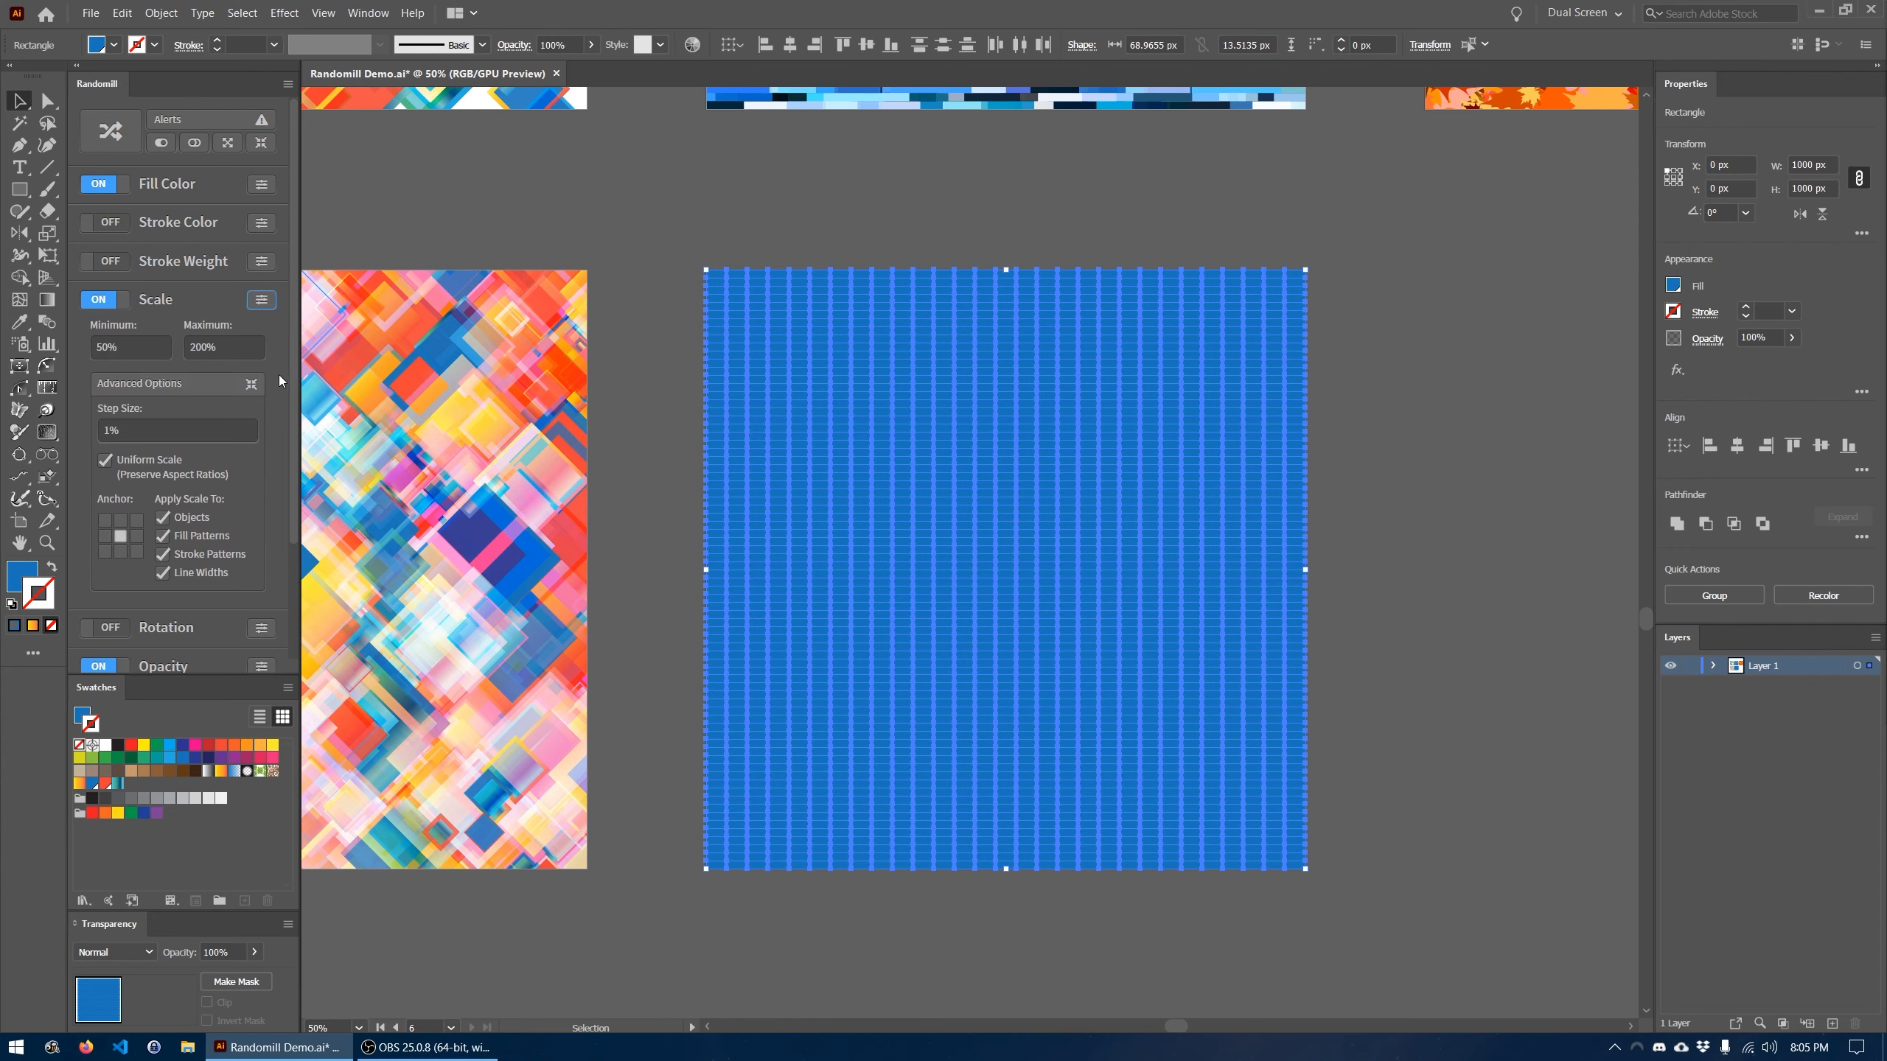
{"action": "left_click", "coordinate": [162, 462]}
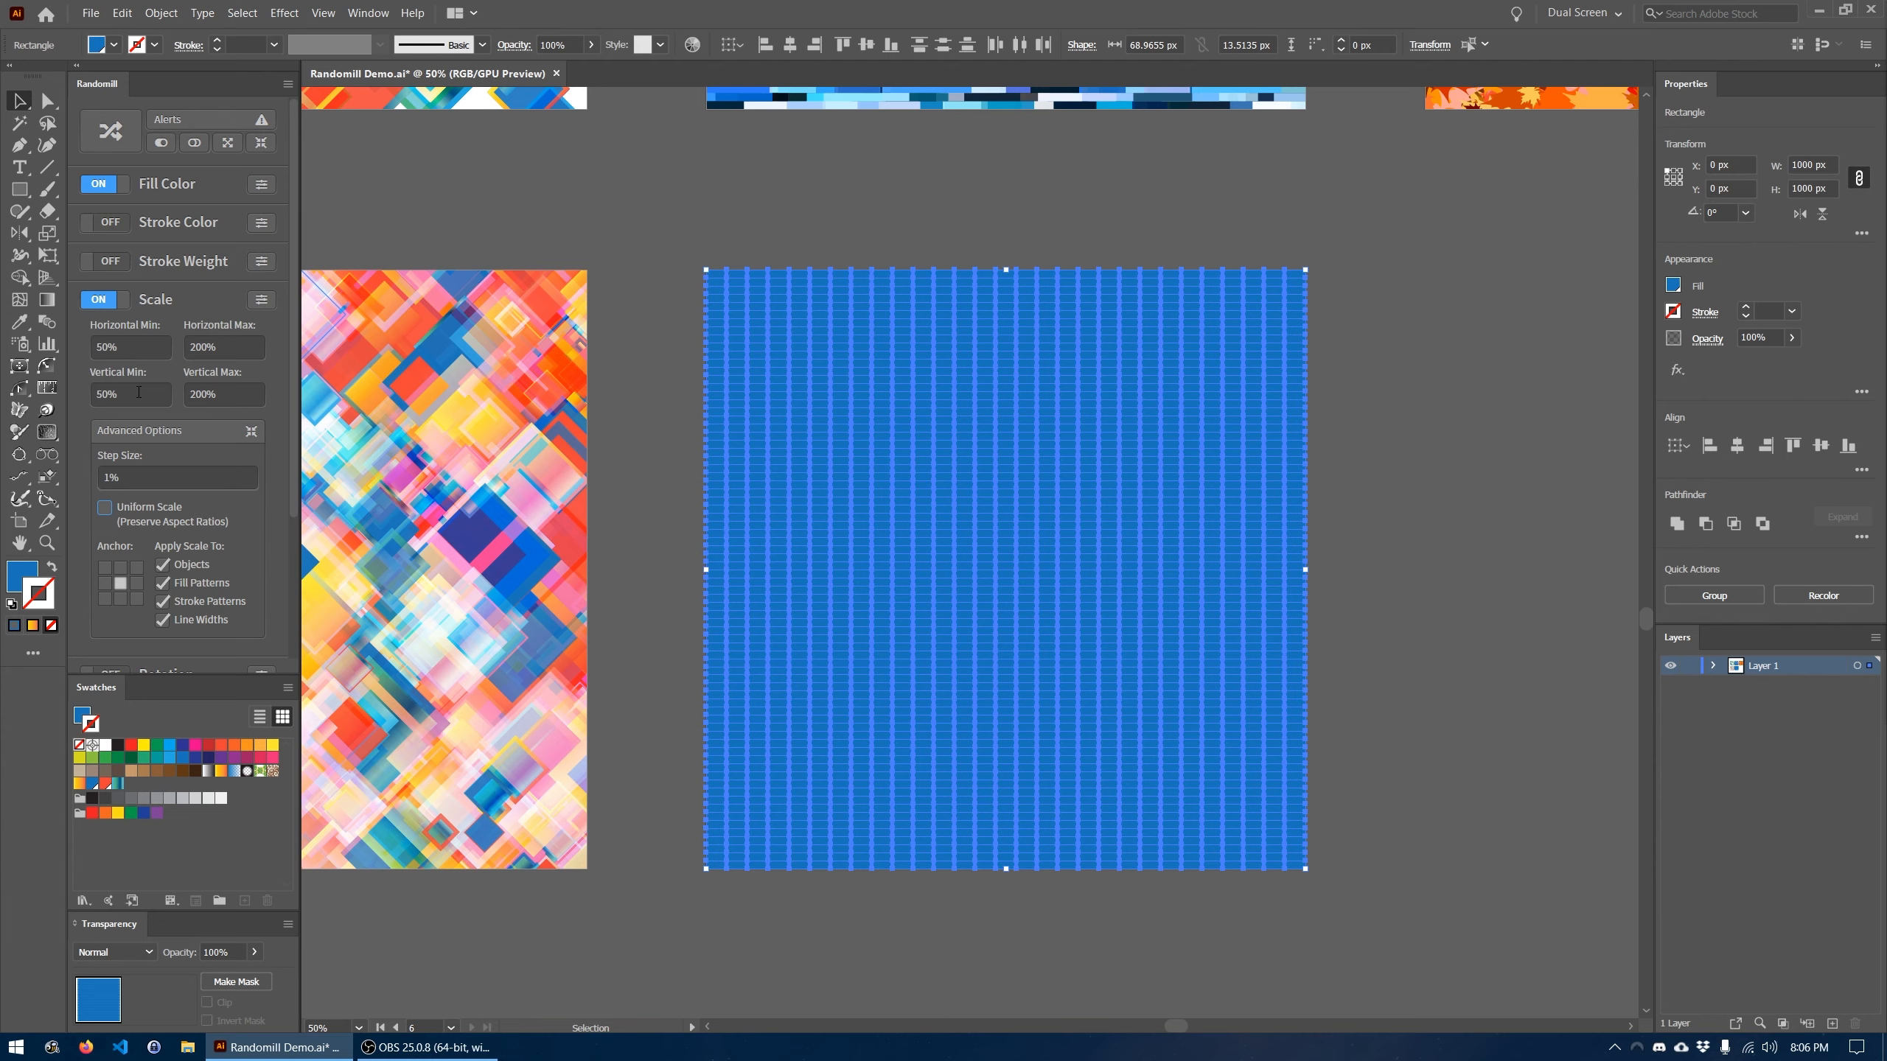
{"action": "left_click", "coordinate": [126, 508]}
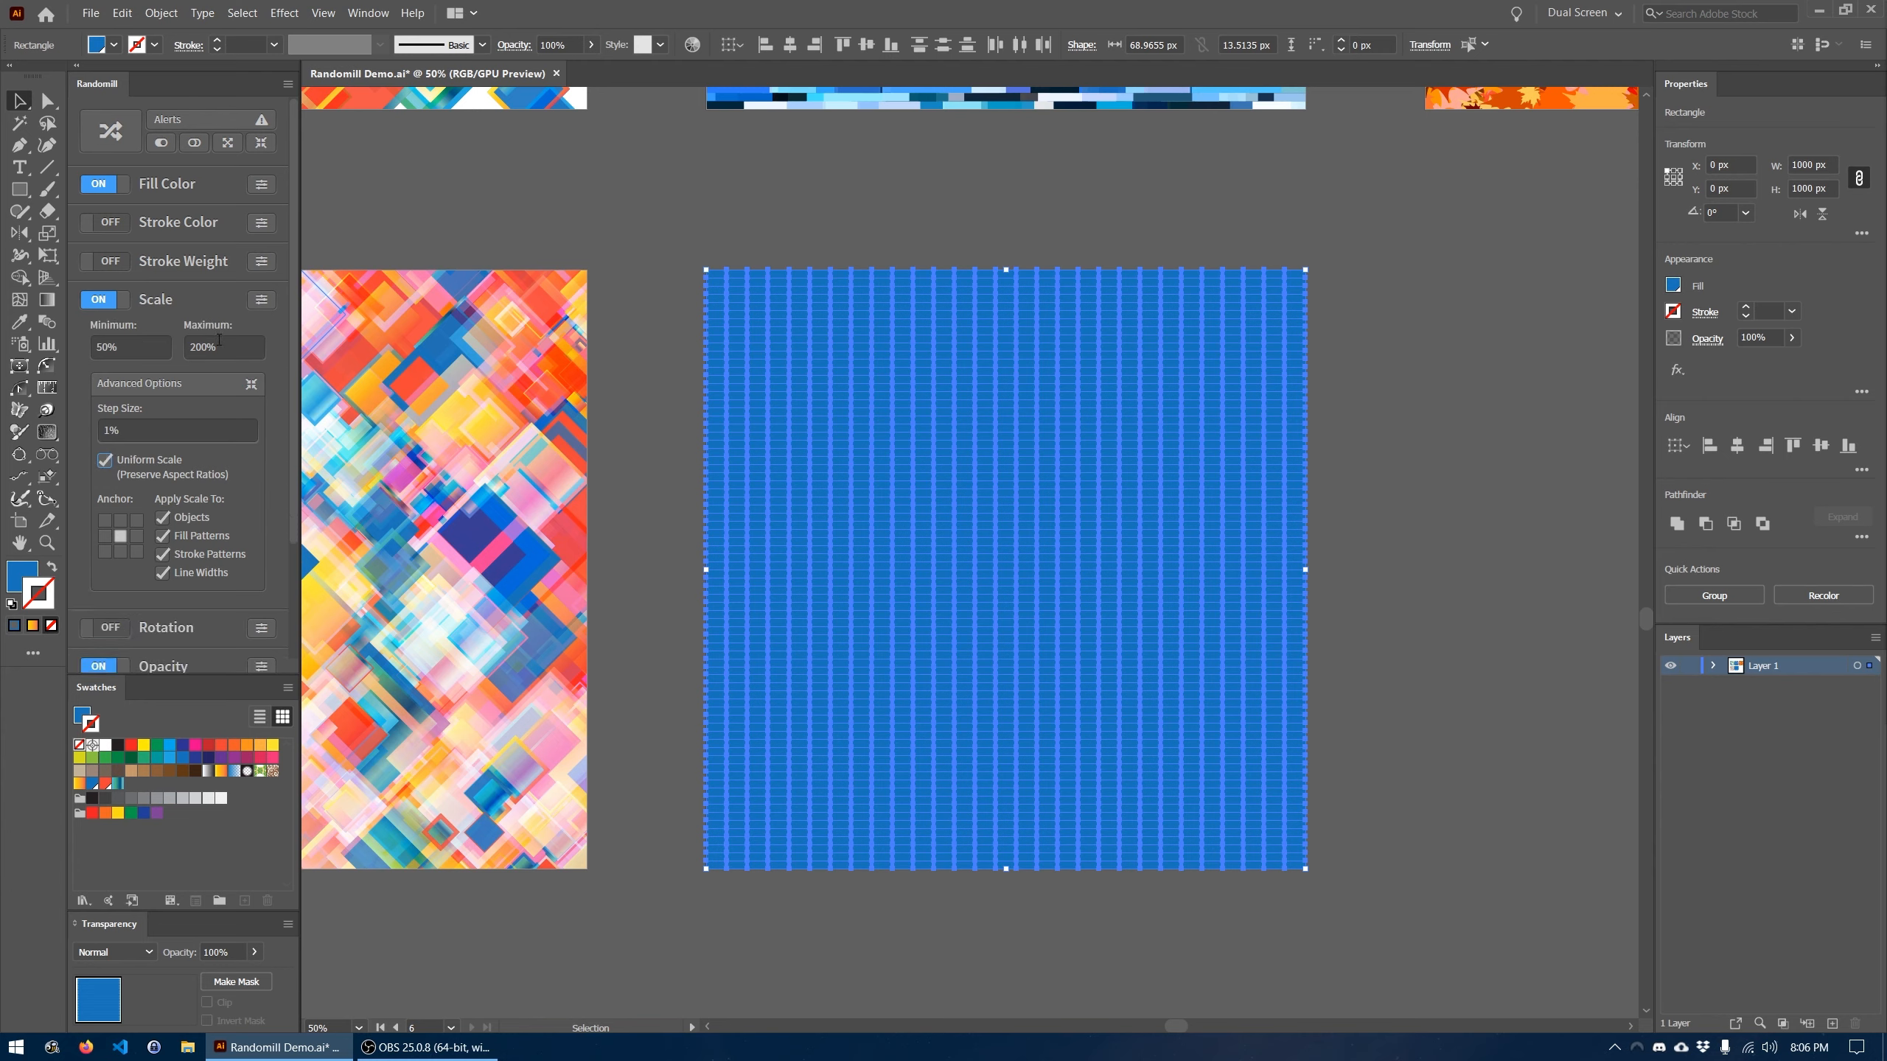
{"action": "left_click", "coordinate": [138, 464]}
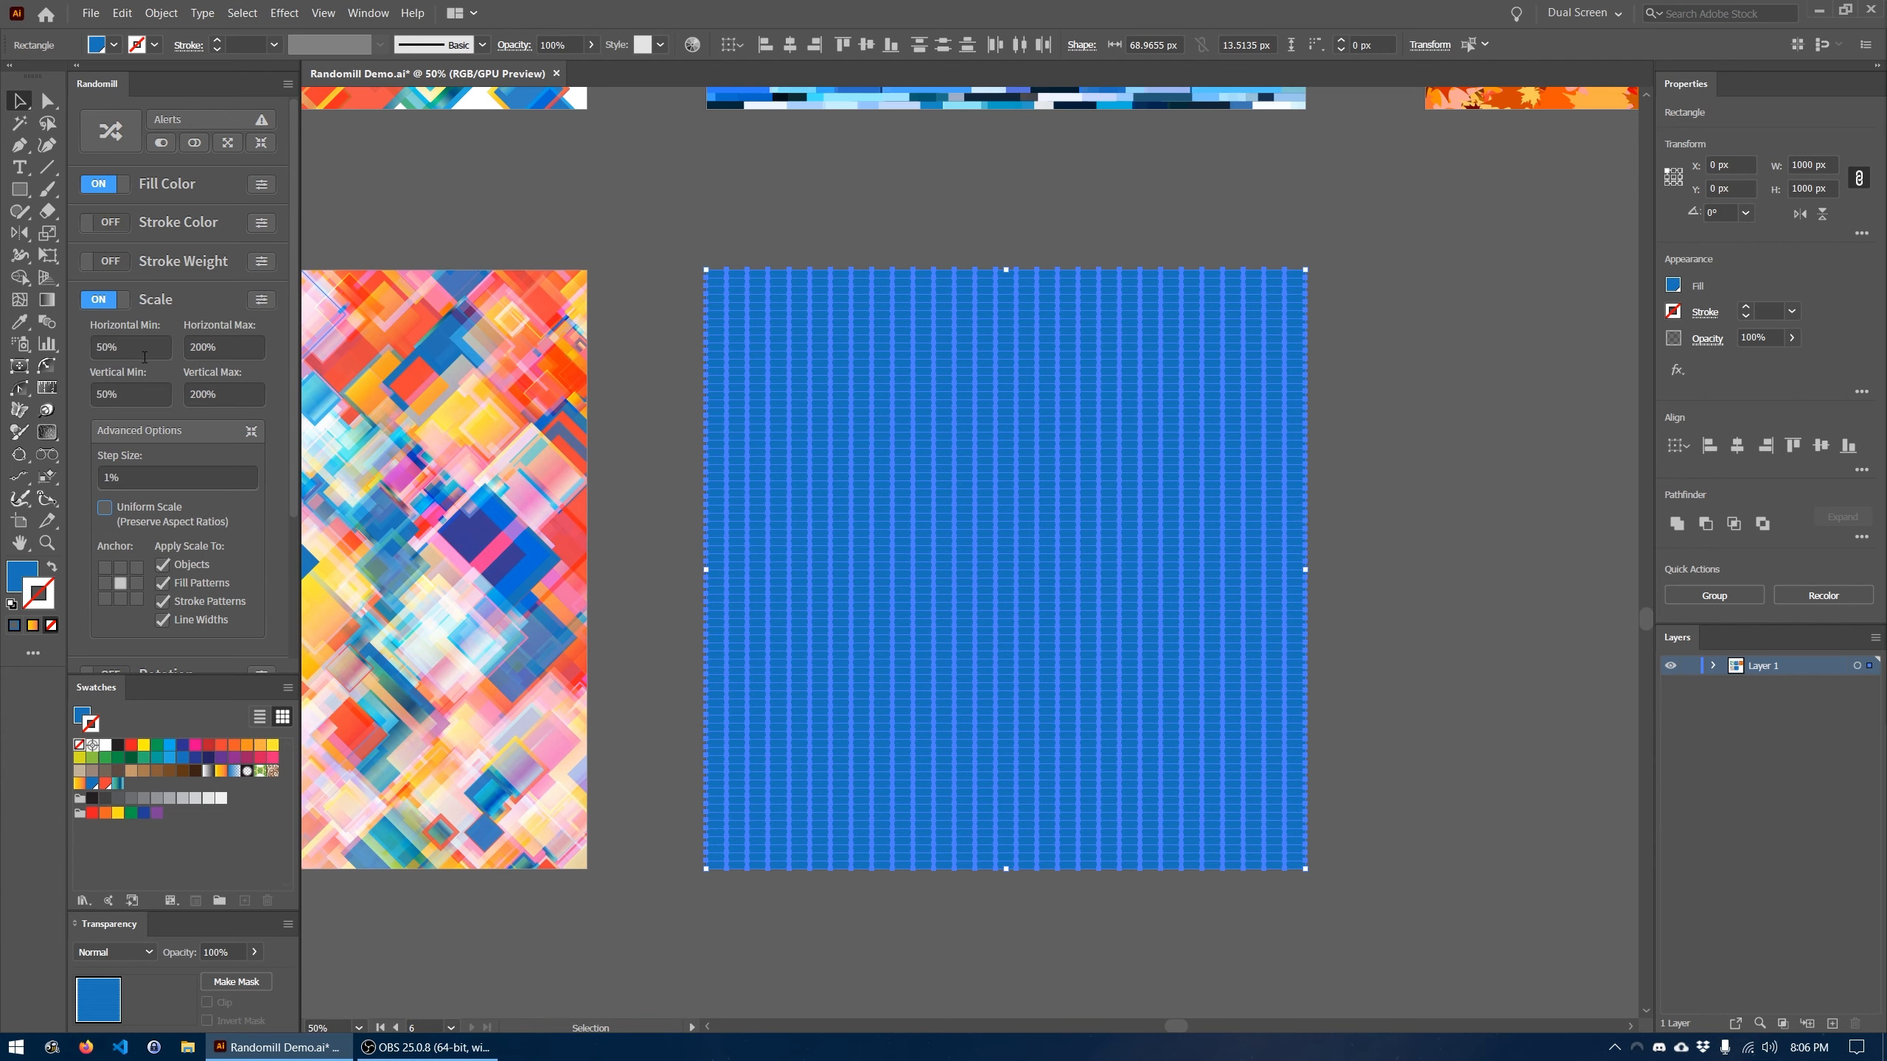
{"action": "left_click", "coordinate": [143, 392]}
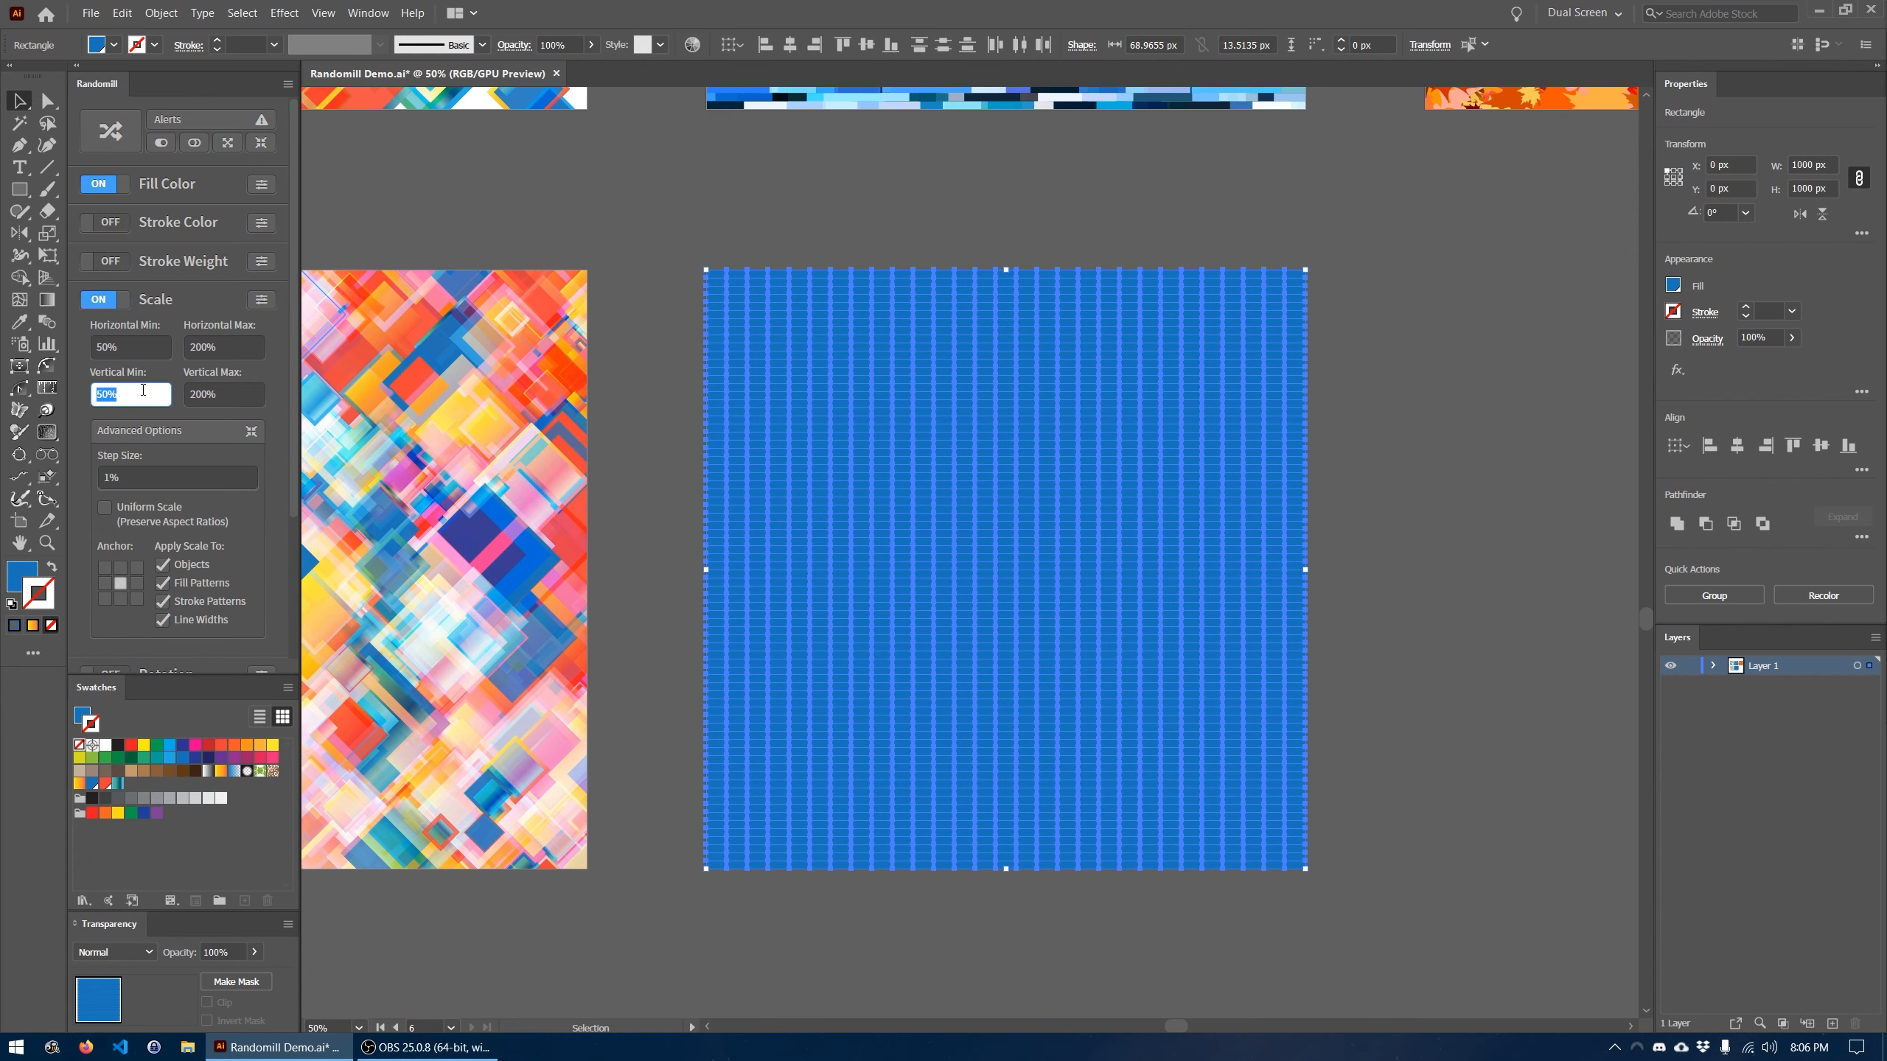
{"action": "type", "text": "100"}
{"action": "key", "text": "Tab"}
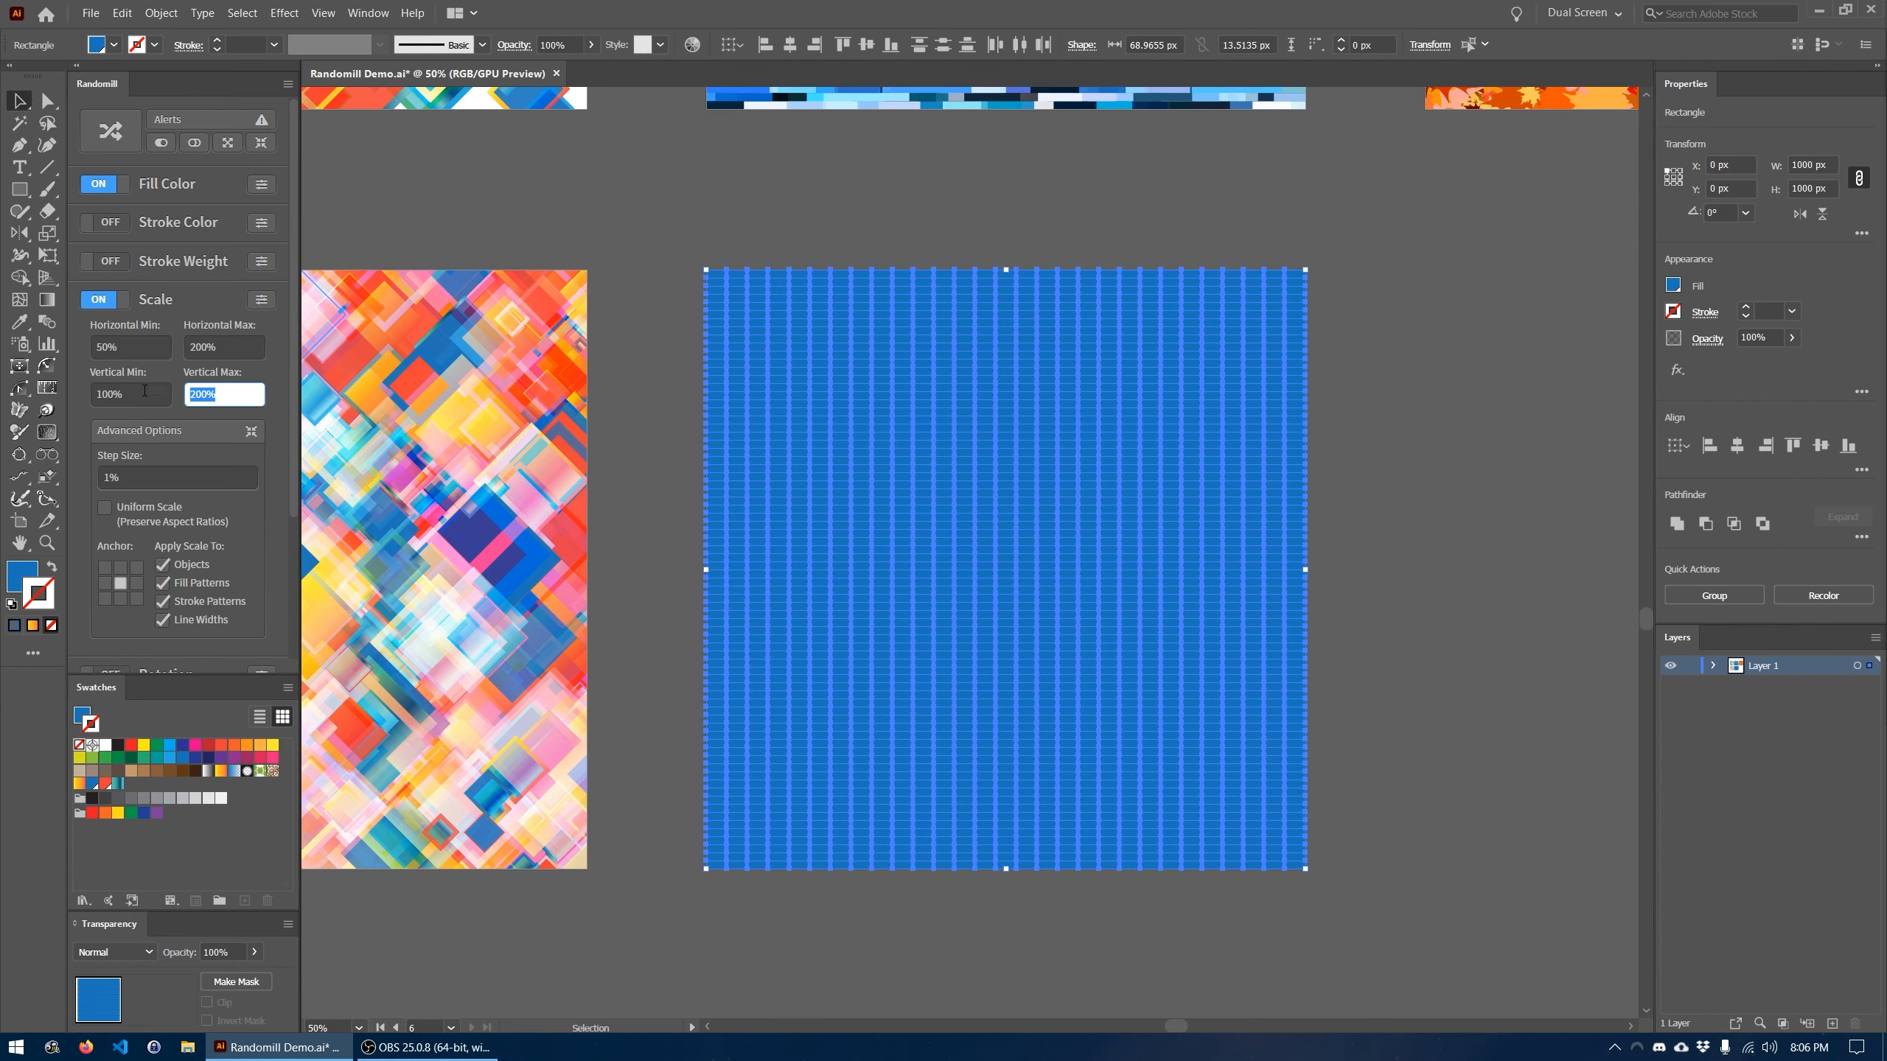
{"action": "type", "text": "100"}
{"action": "key", "text": "Return"}
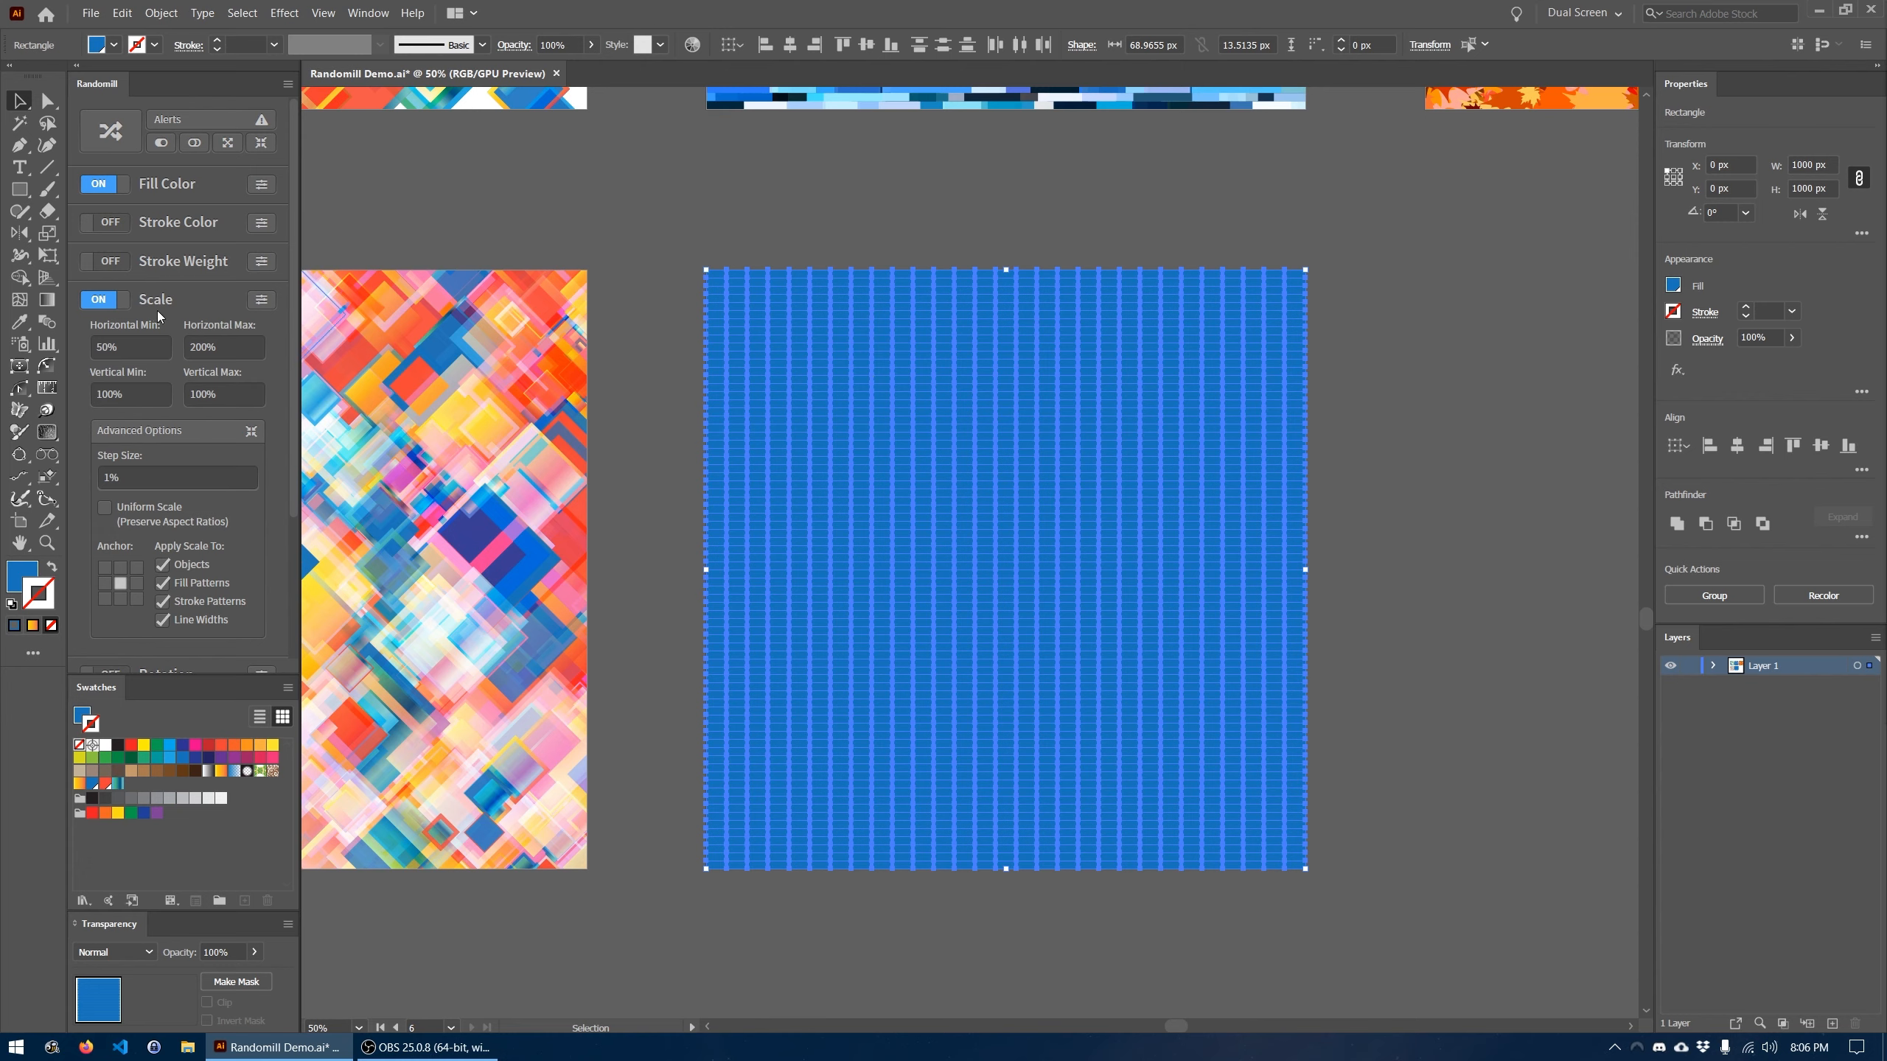
Set the random horizontal scale to 80% minimum and 250% maximum, with a step size of 5%
{"action": "left_click", "coordinate": [135, 349]}
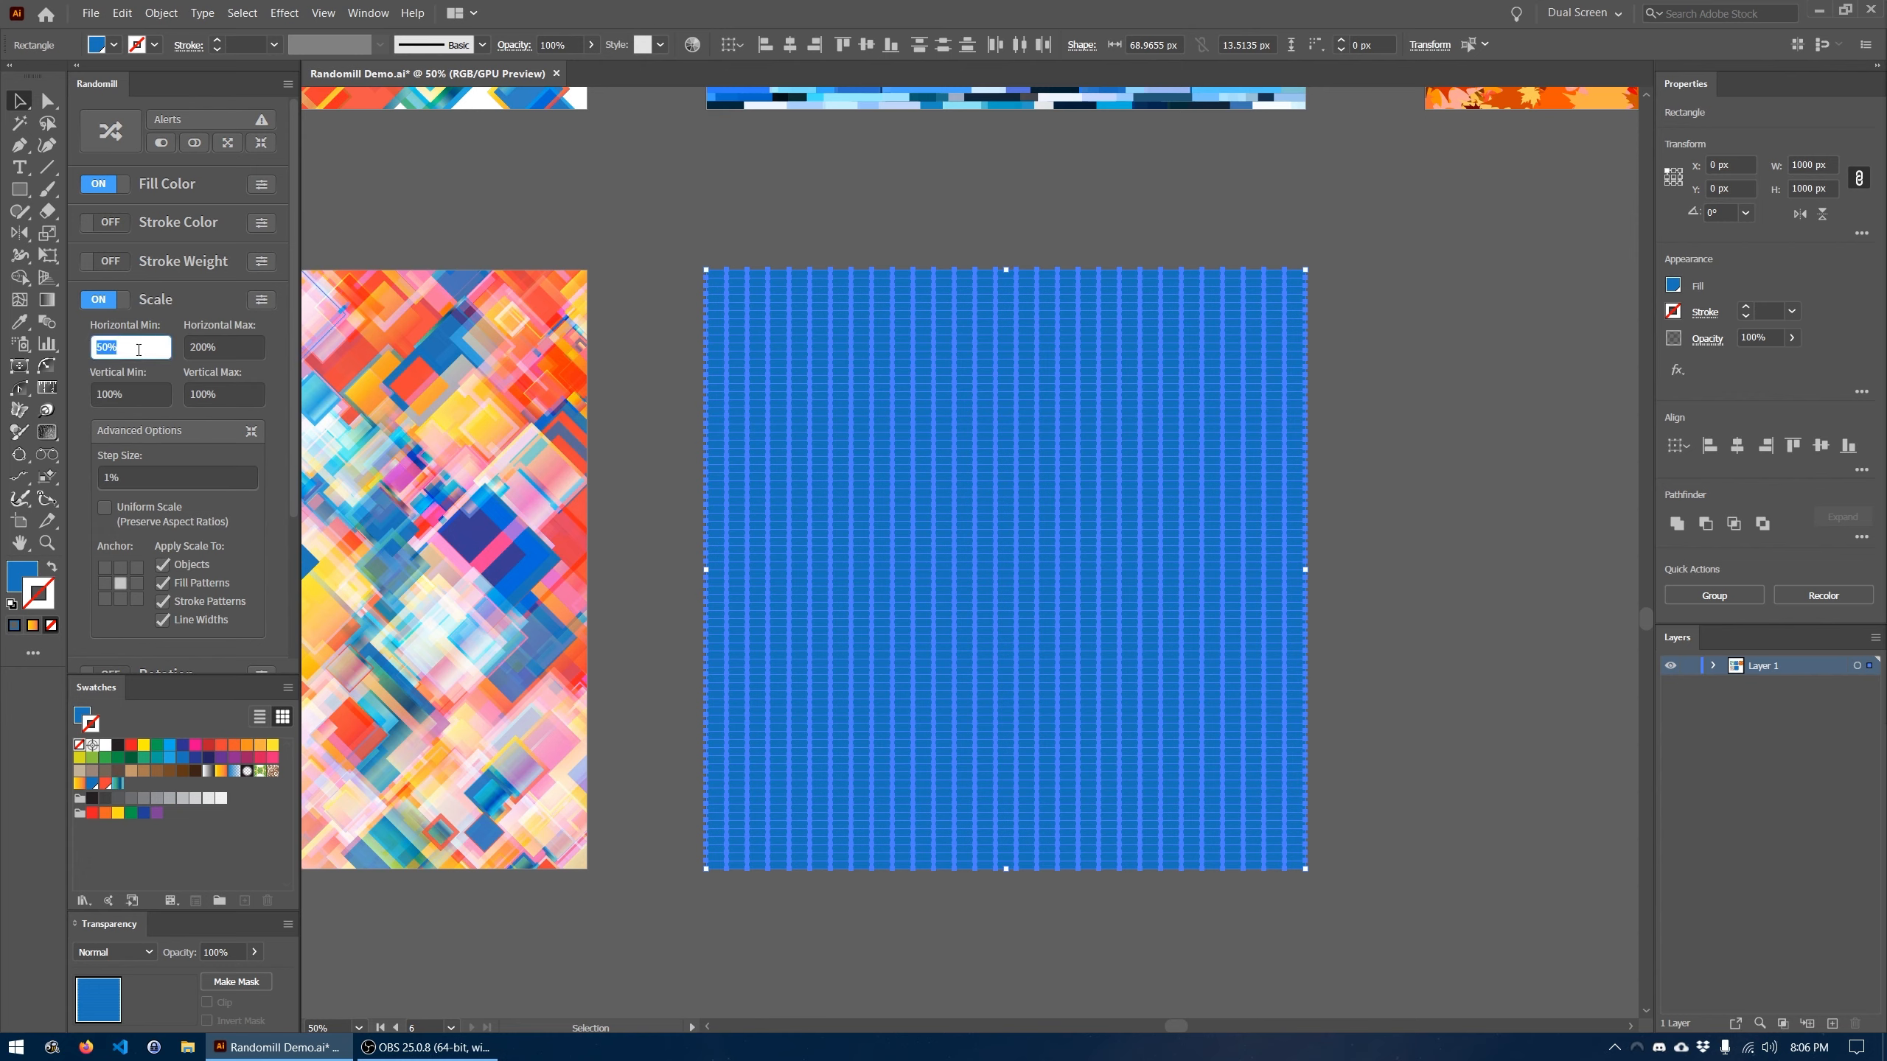
{"action": "type", "text": "80"}
{"action": "key", "text": "Tab"}
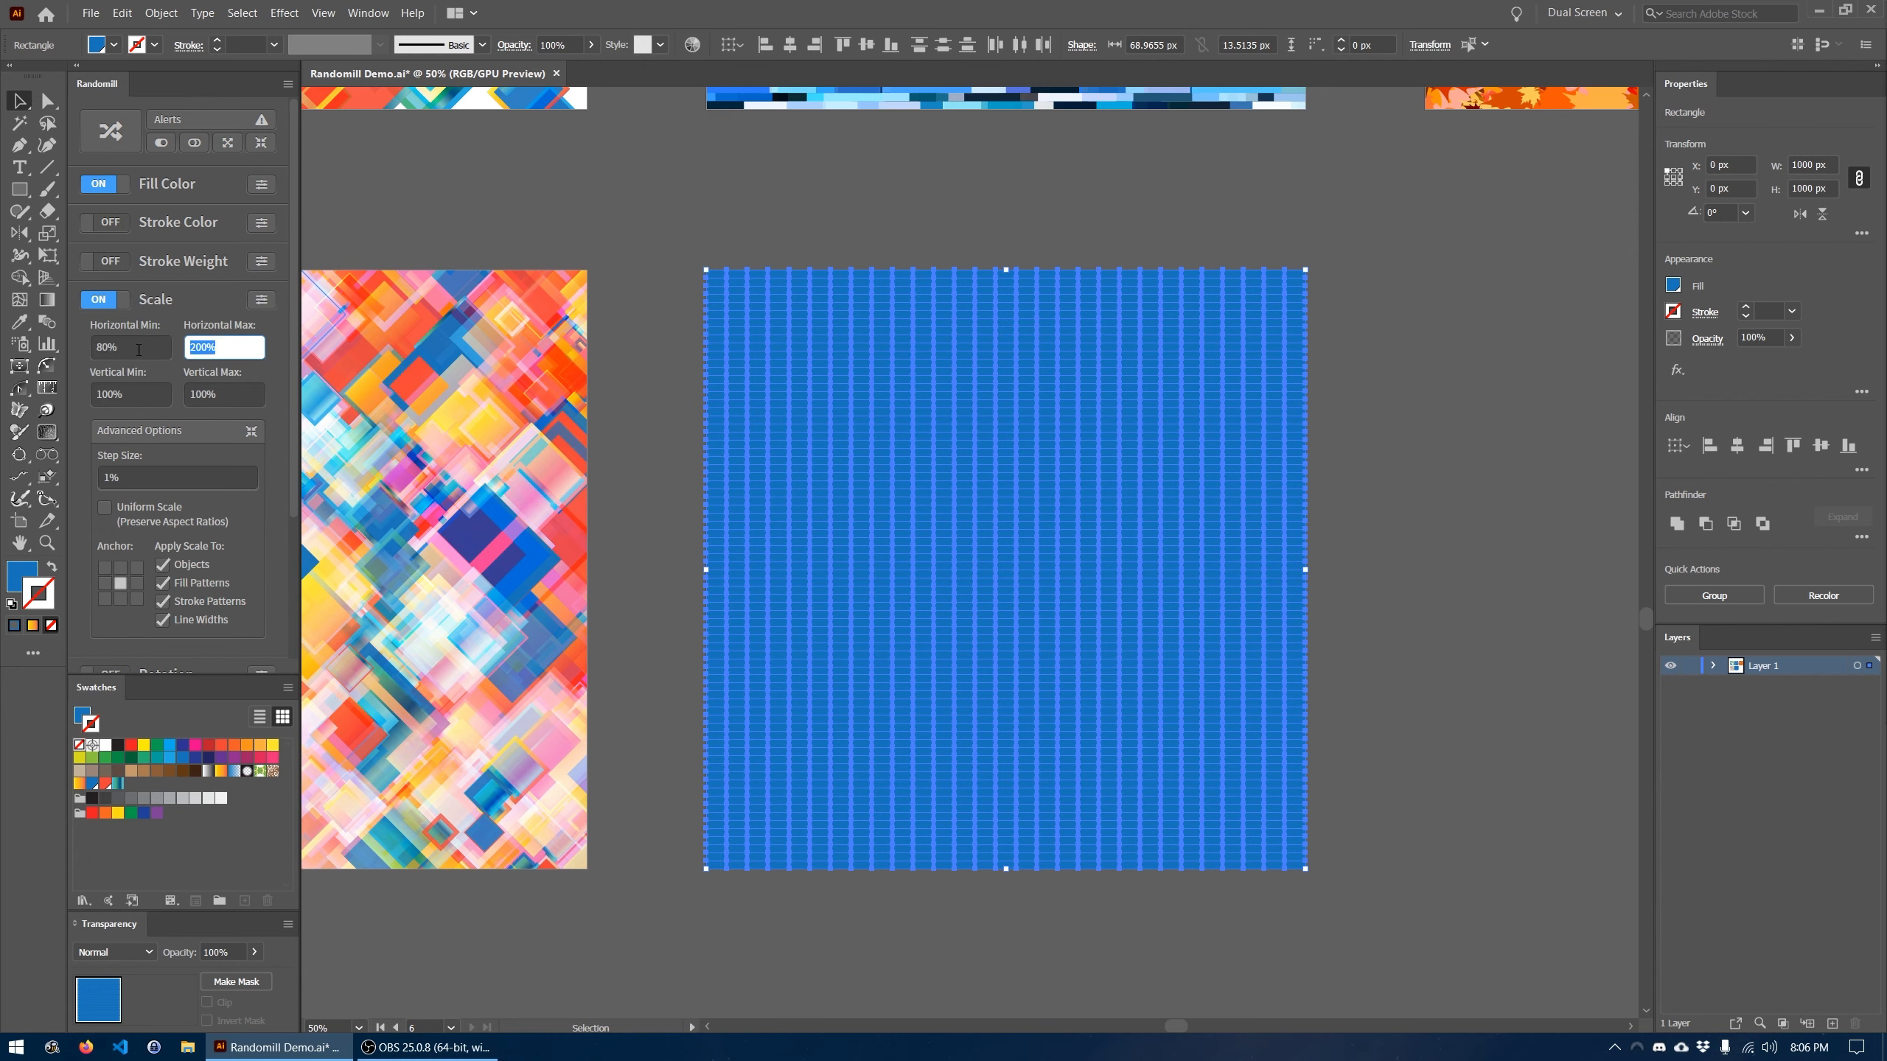
{"action": "type", "text": "250"}
{"action": "left_click", "coordinate": [138, 479]}
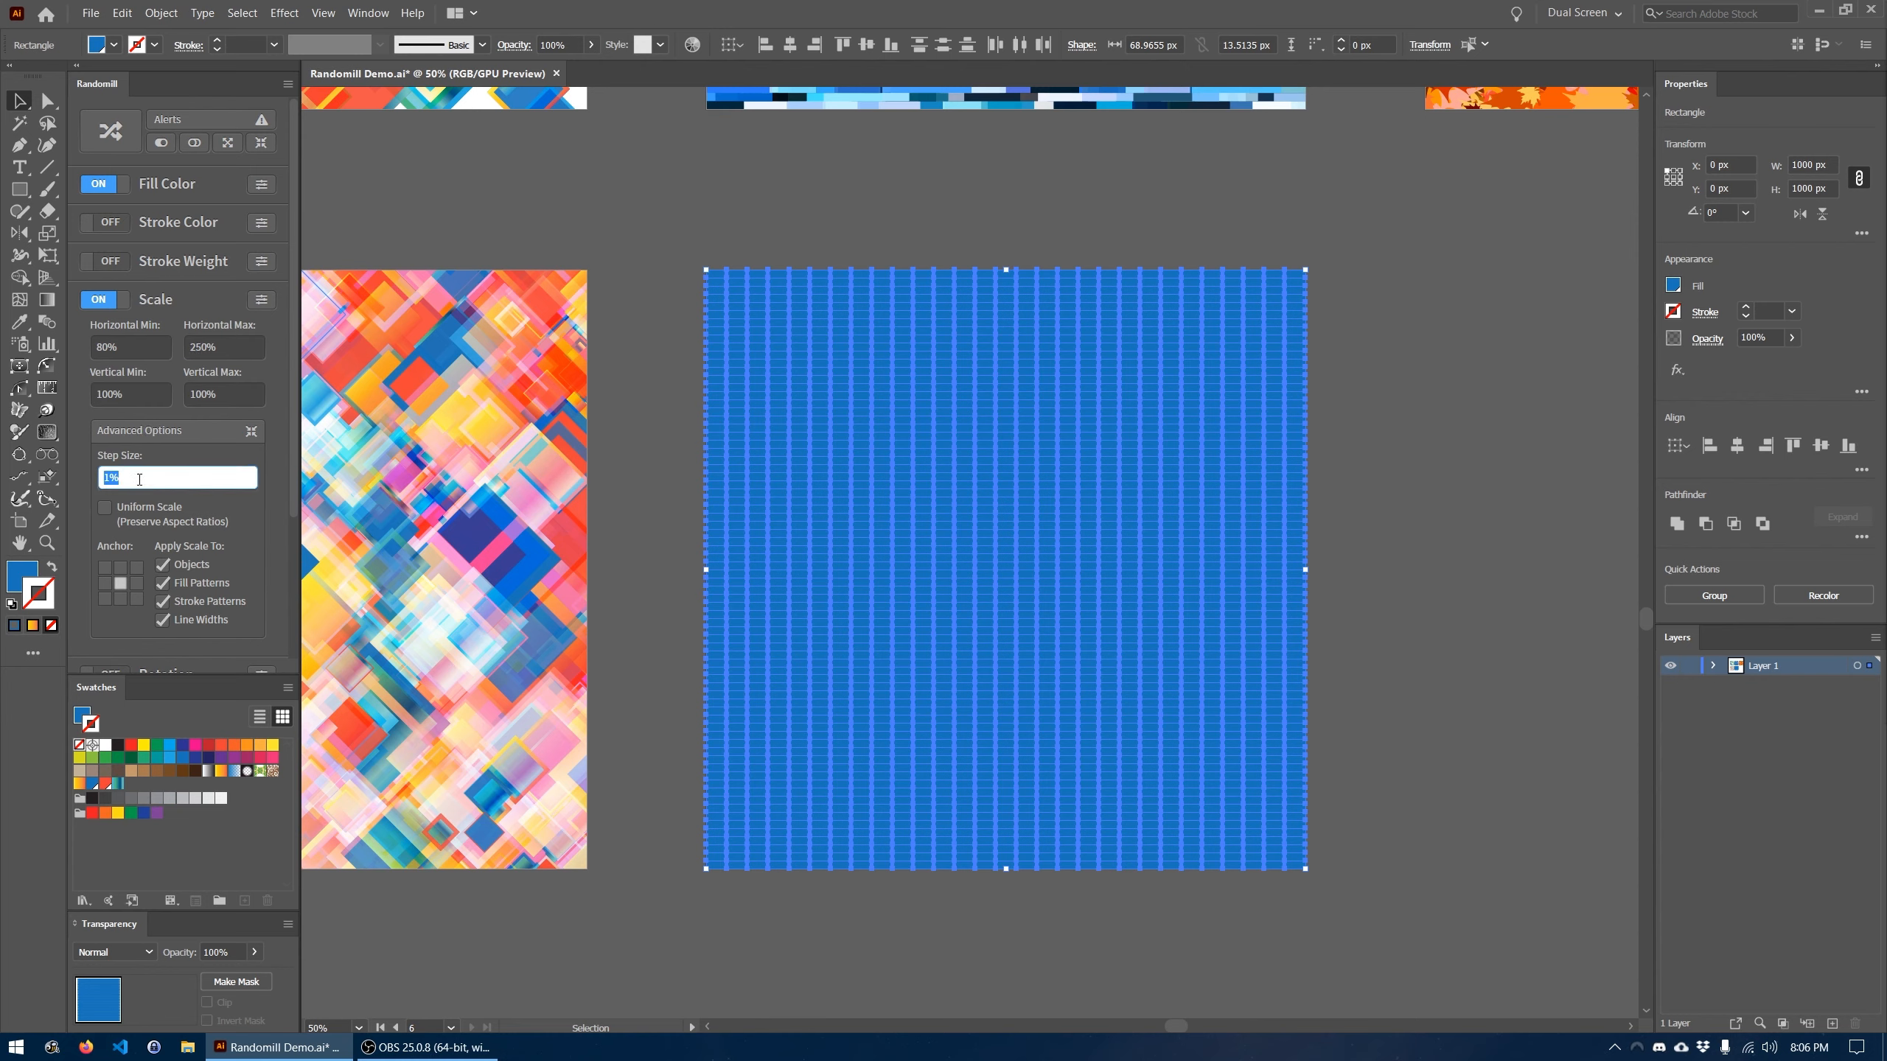
{"action": "type", "text": "5"}
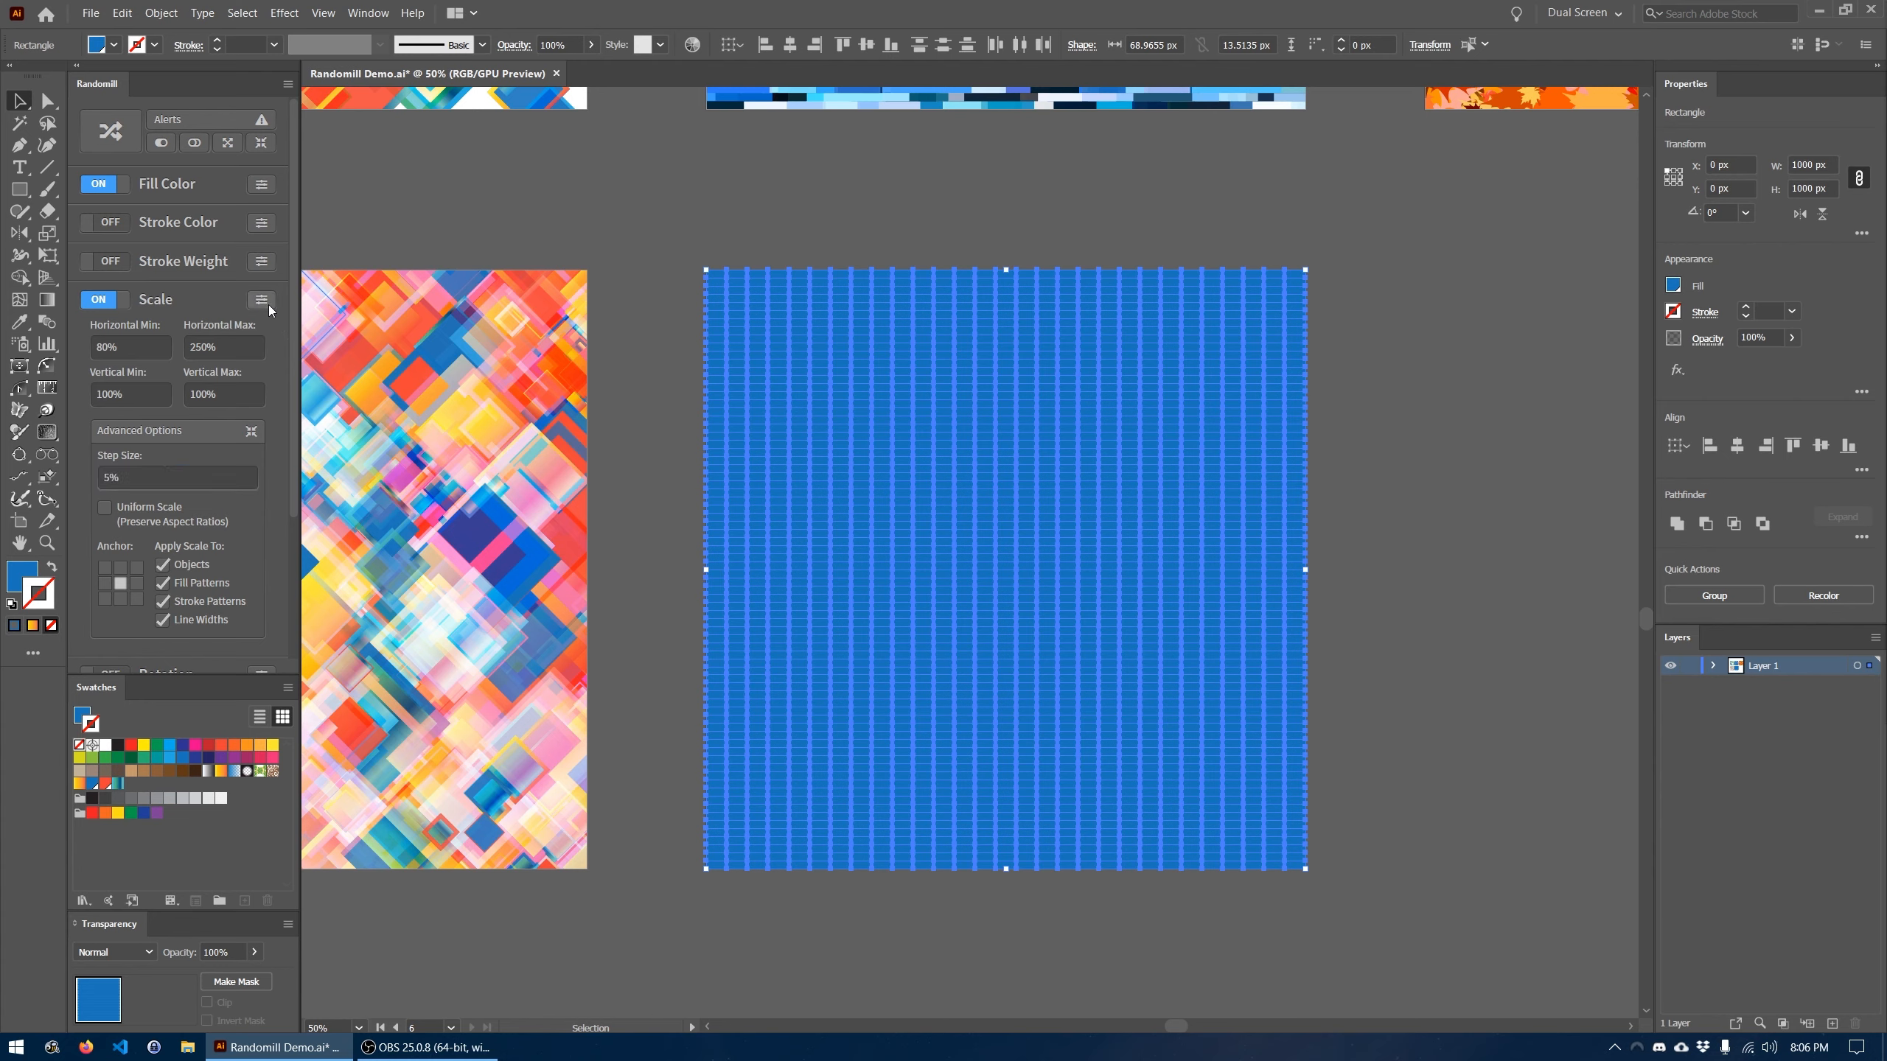
{"action": "left_click", "coordinate": [268, 302]}
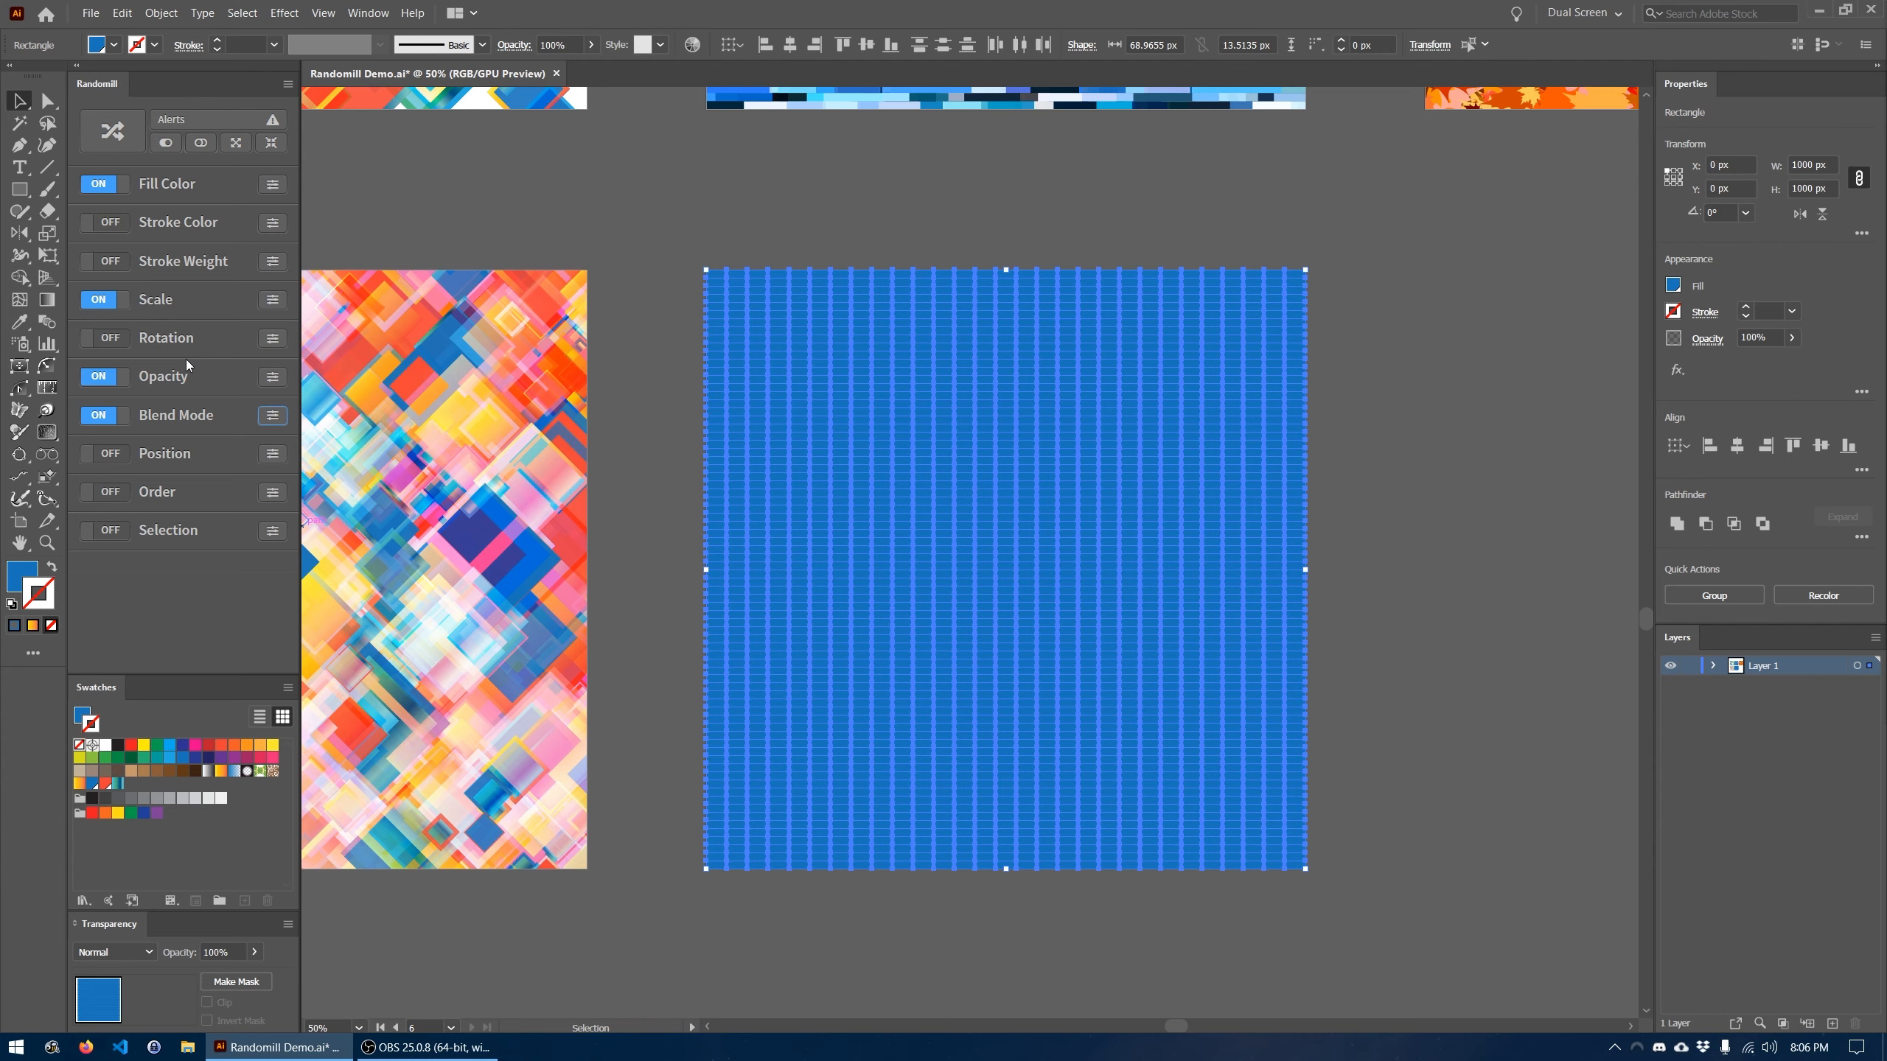
Randomize the selected rectangle grid with the current settings, deselect it and compare it with the original Blue Bricks artwork
{"action": "left_click", "coordinate": [121, 137]}
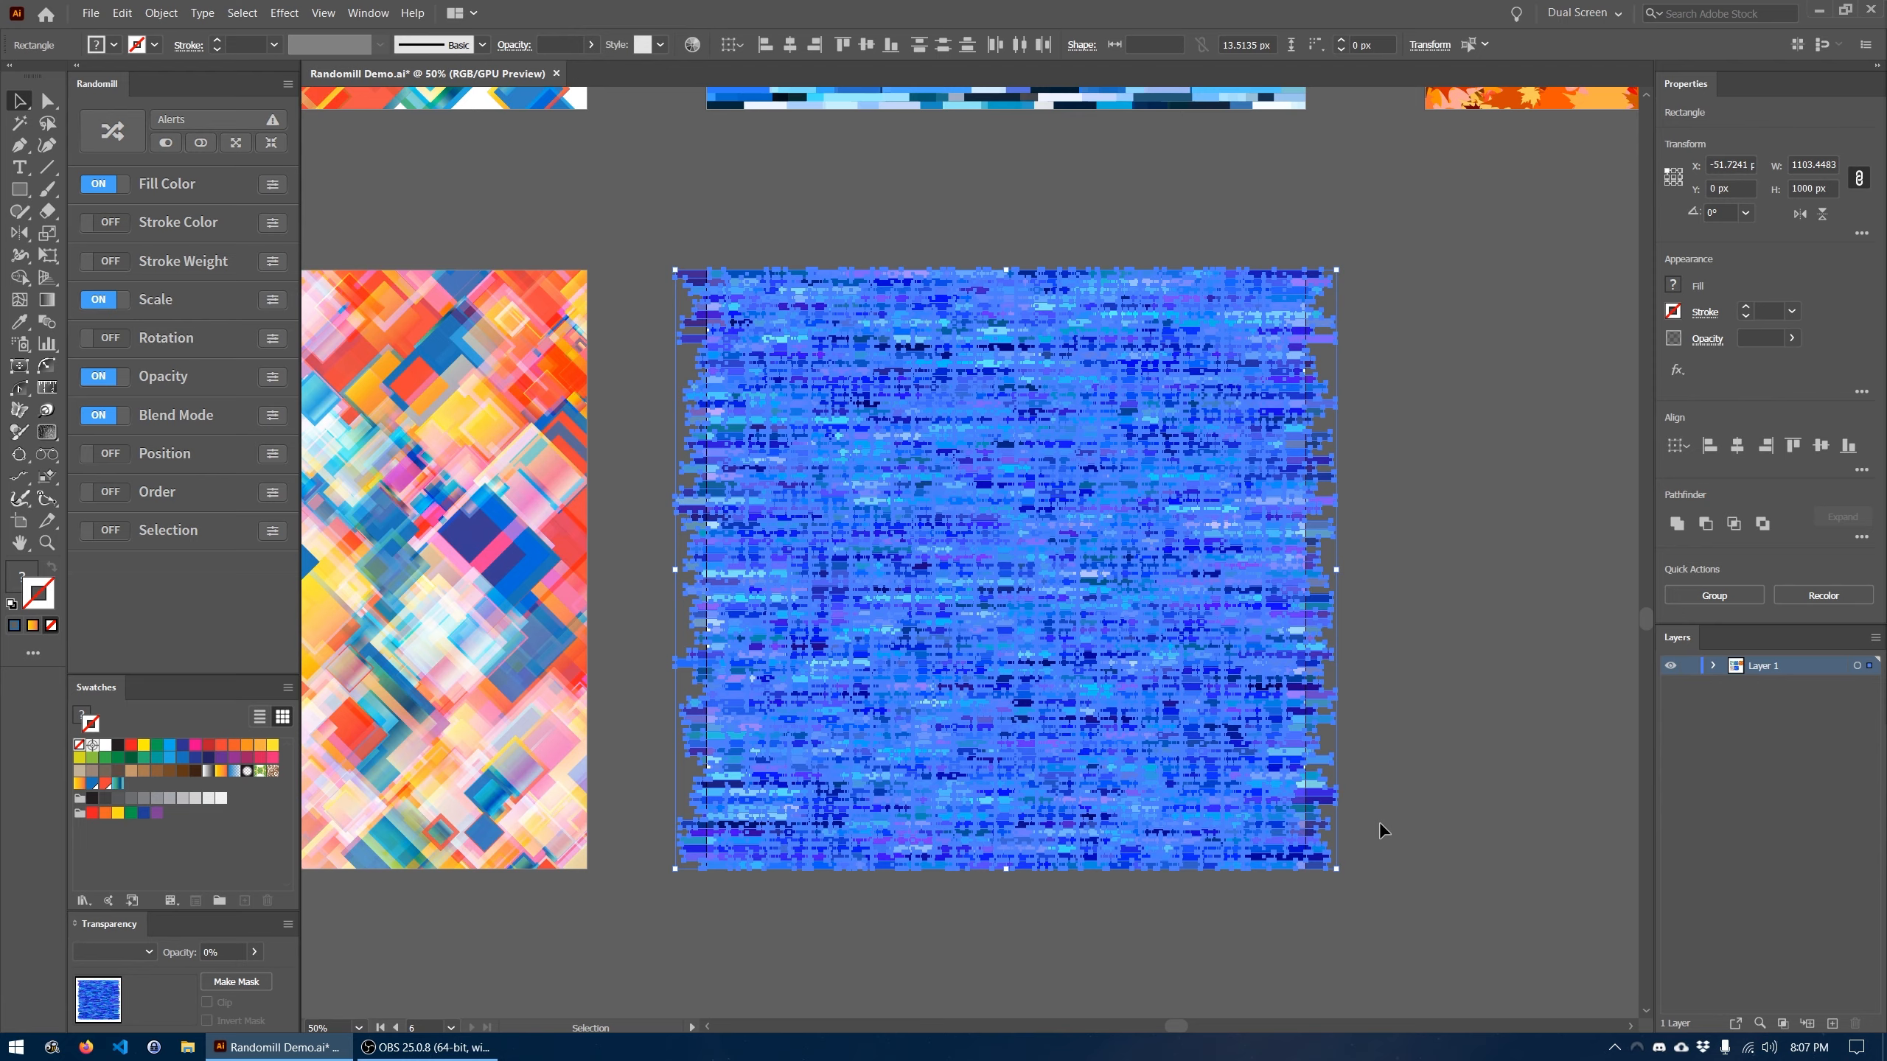
{"action": "left_click", "coordinate": [1380, 821]}
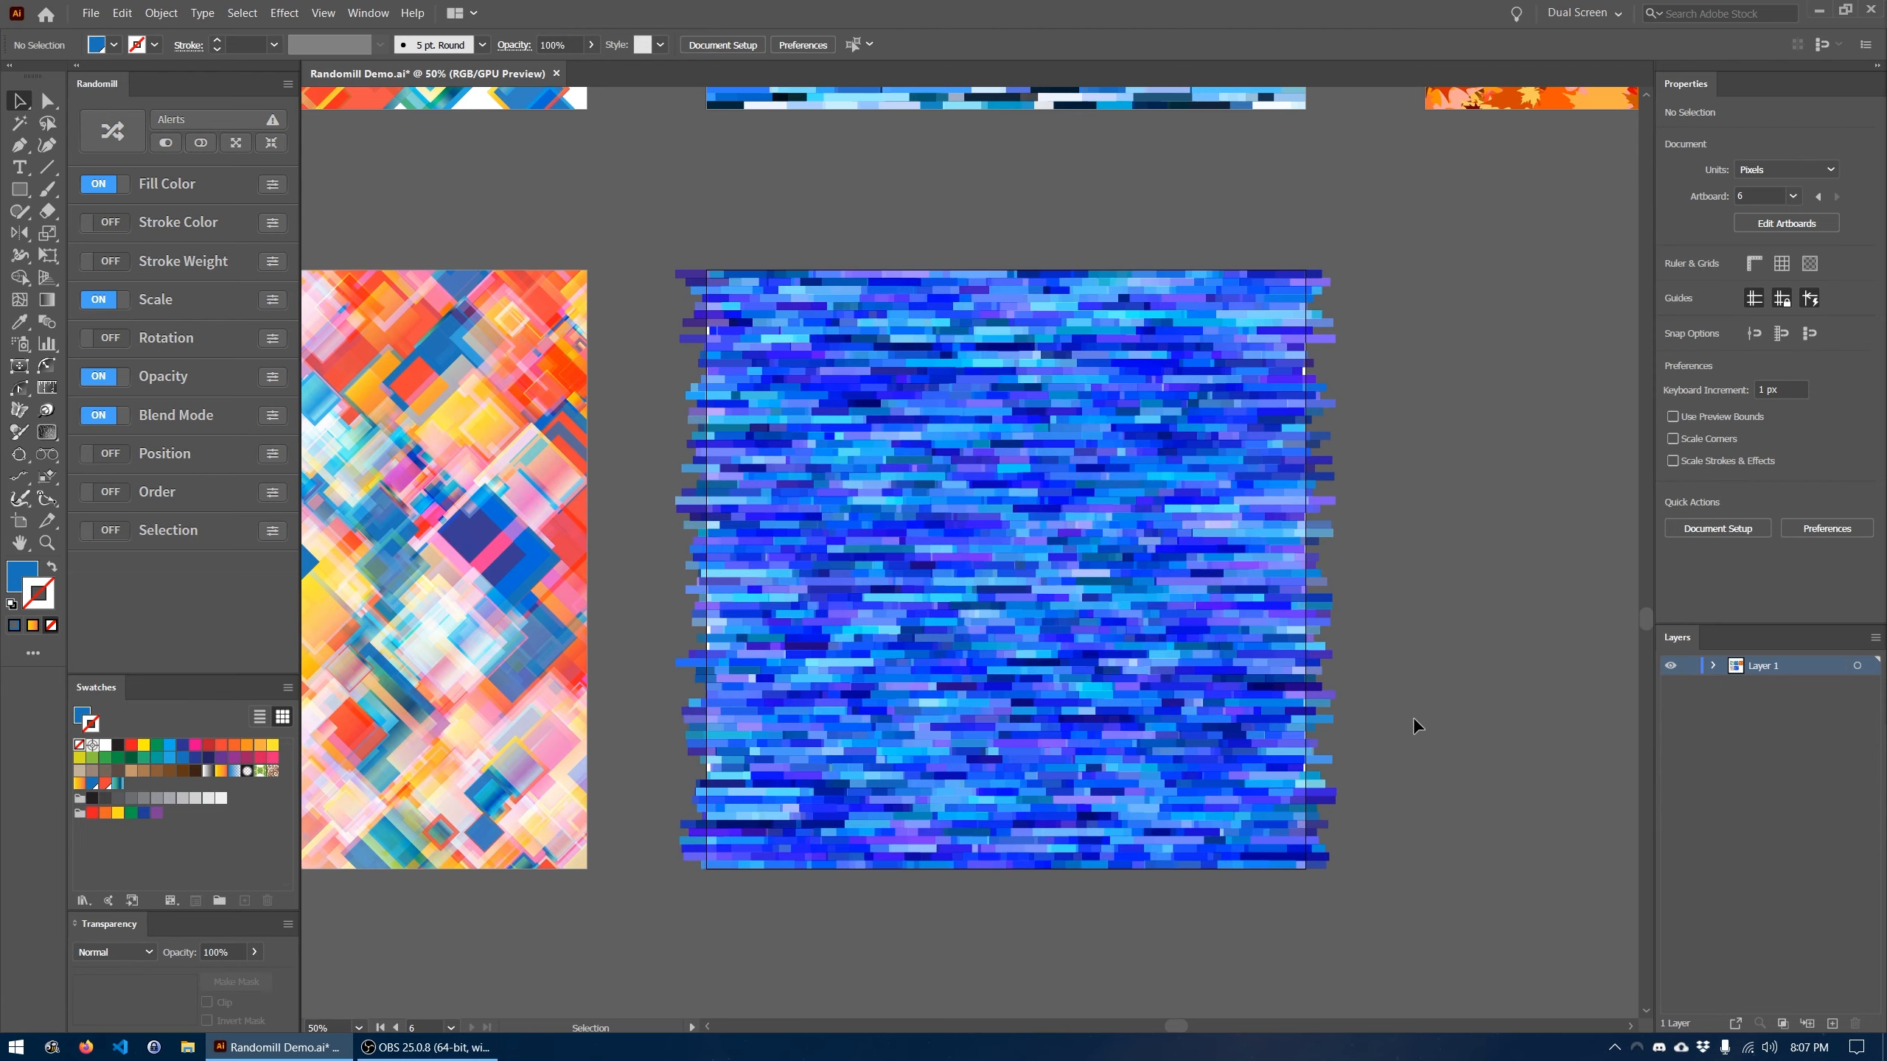
{"action": "scroll", "coordinate": [1412, 716], "scroll_direction": "down", "scroll_amount": 1}
{"action": "left_click_drag", "start_coordinate": [1423, 653], "coordinate": [1293, 767]}
{"action": "left_click_drag", "start_coordinate": [1304, 633], "coordinate": [1306, 677]}
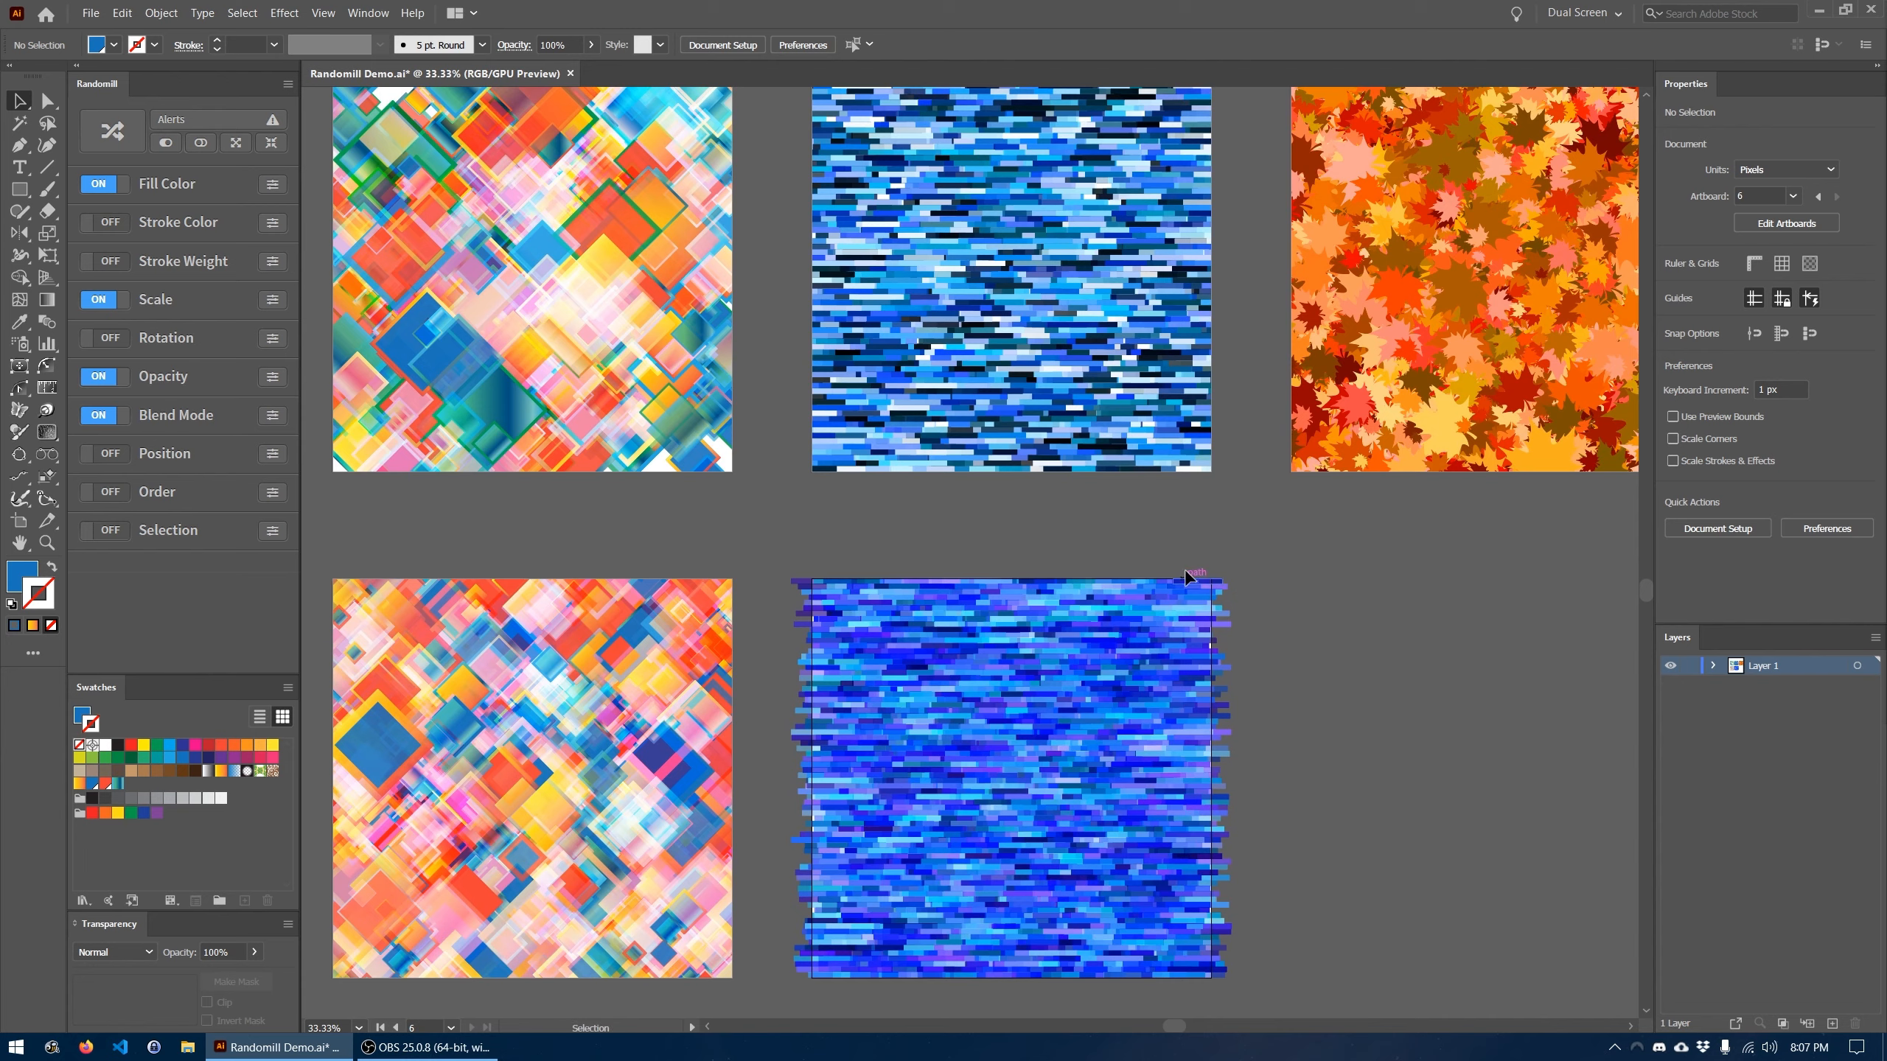
Turn off all randomizations, re-enable only Fill Color and show its color range settings
{"action": "left_click", "coordinate": [207, 147]}
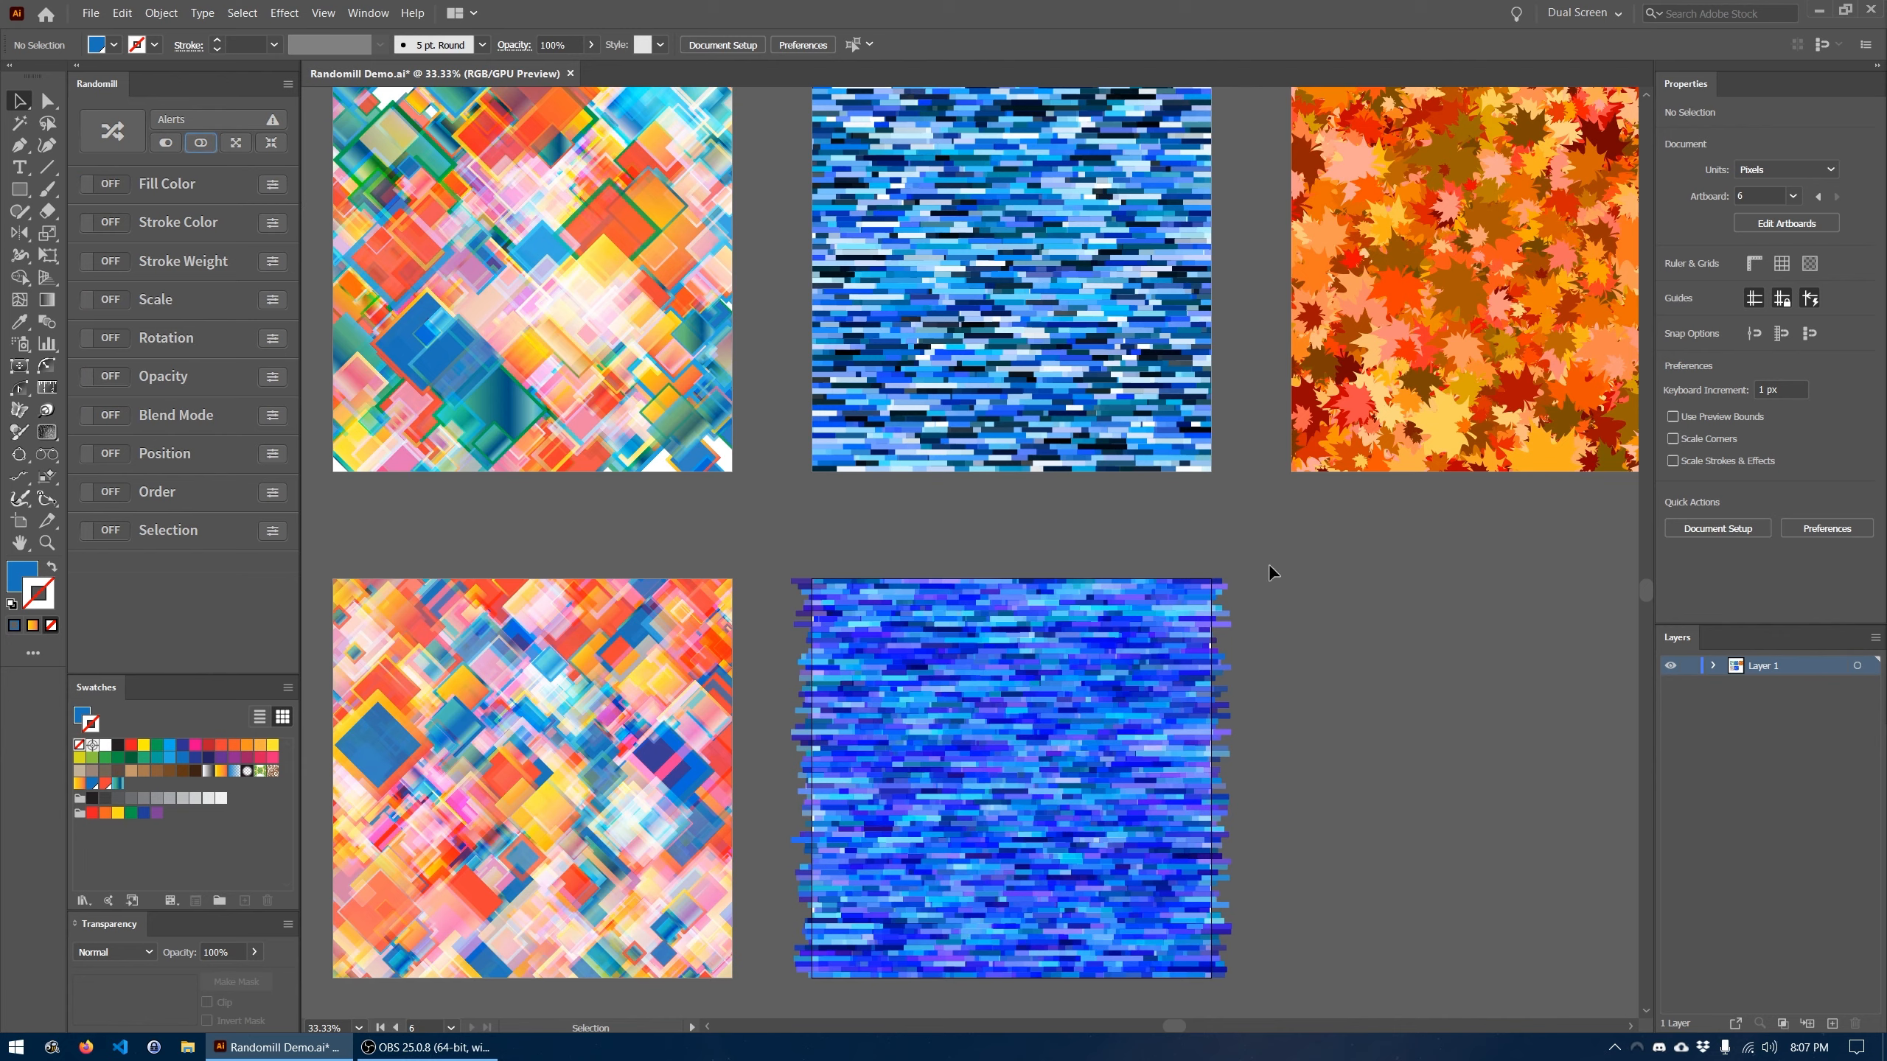
{"action": "left_click_drag", "start_coordinate": [1269, 569], "coordinate": [770, 988]}
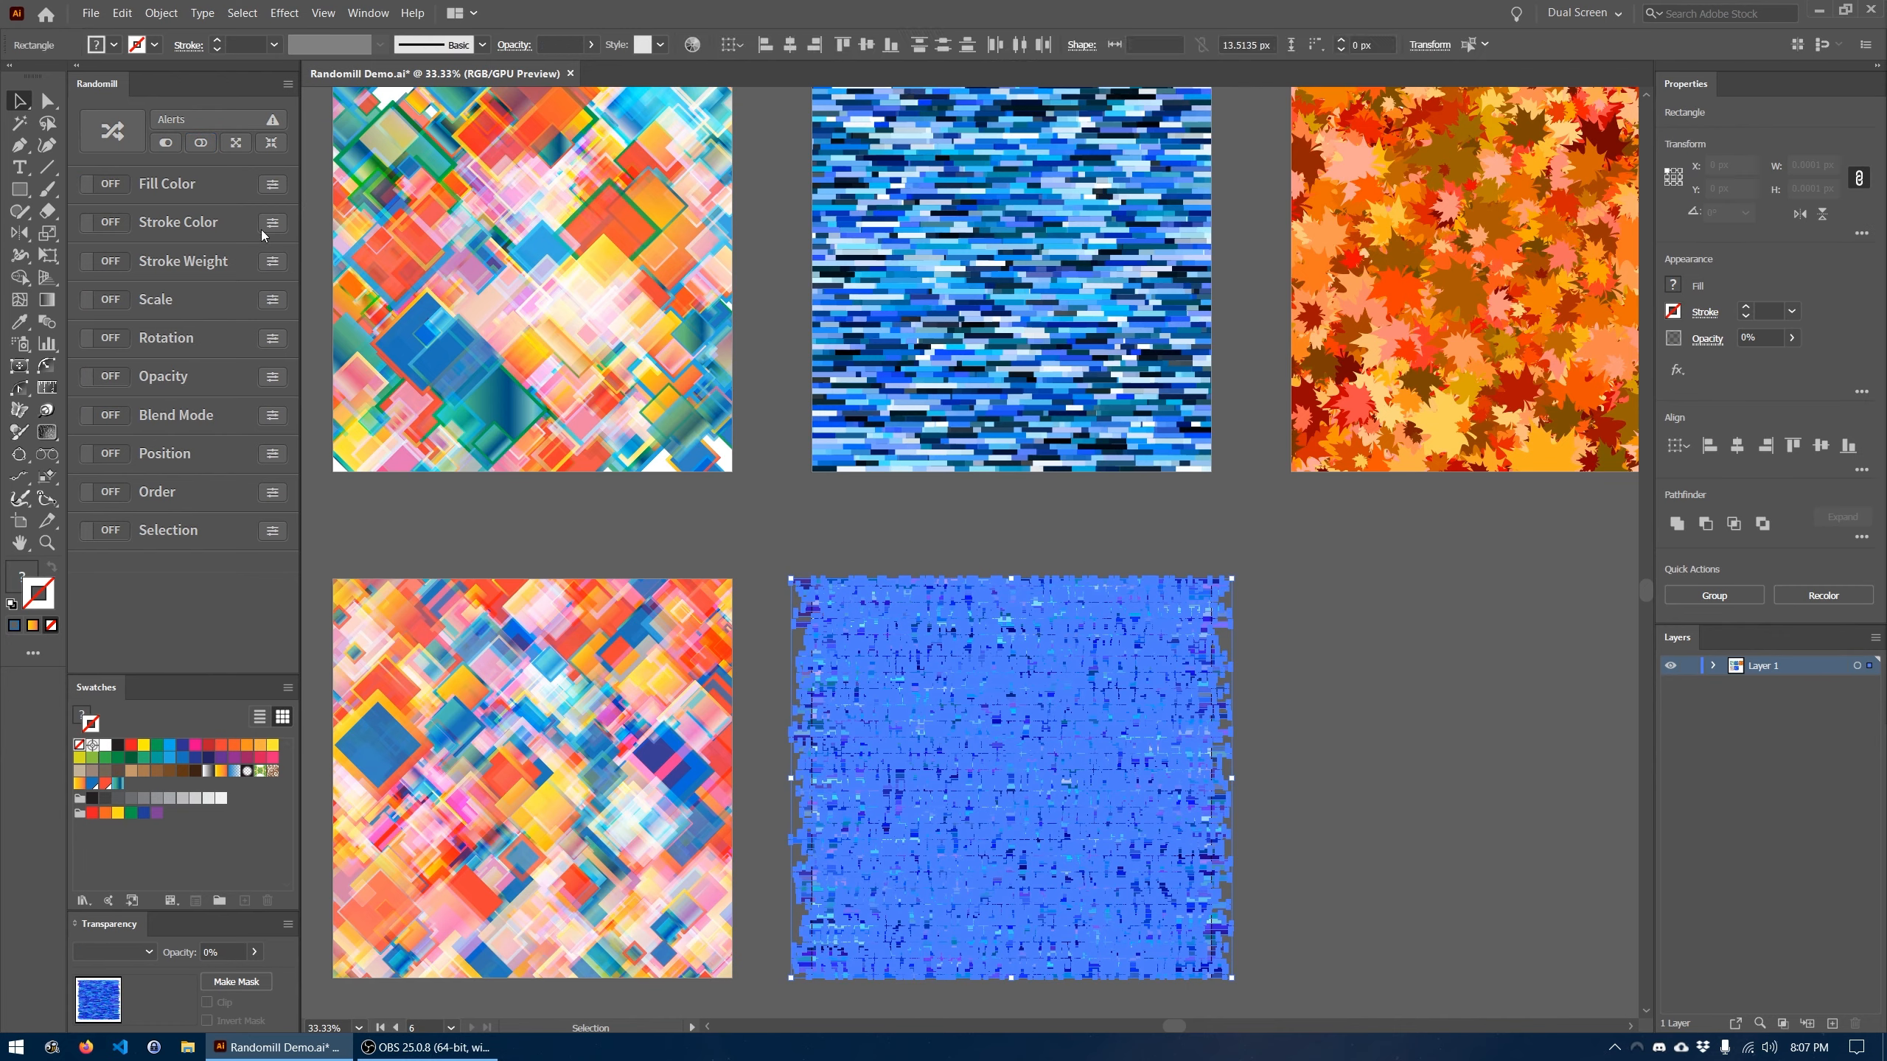
{"action": "left_click", "coordinate": [272, 184]}
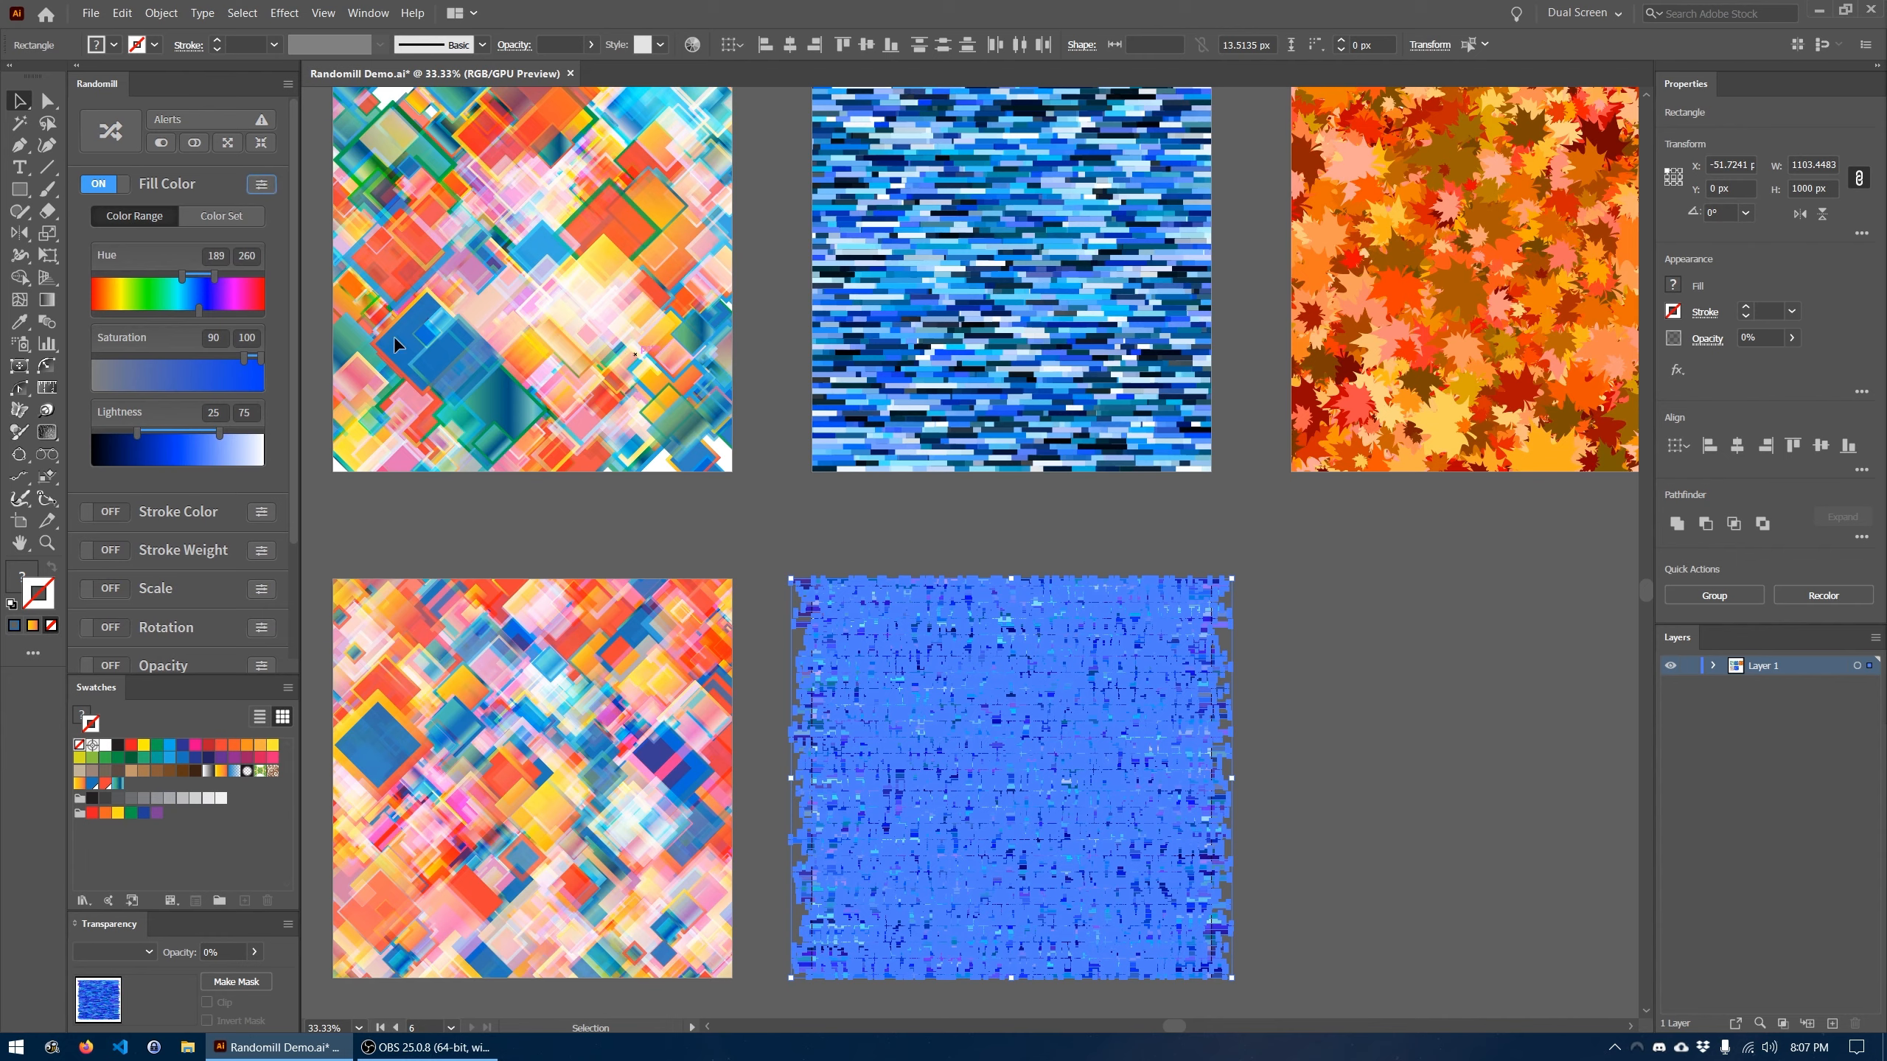
{"action": "left_click", "coordinate": [1259, 520]}
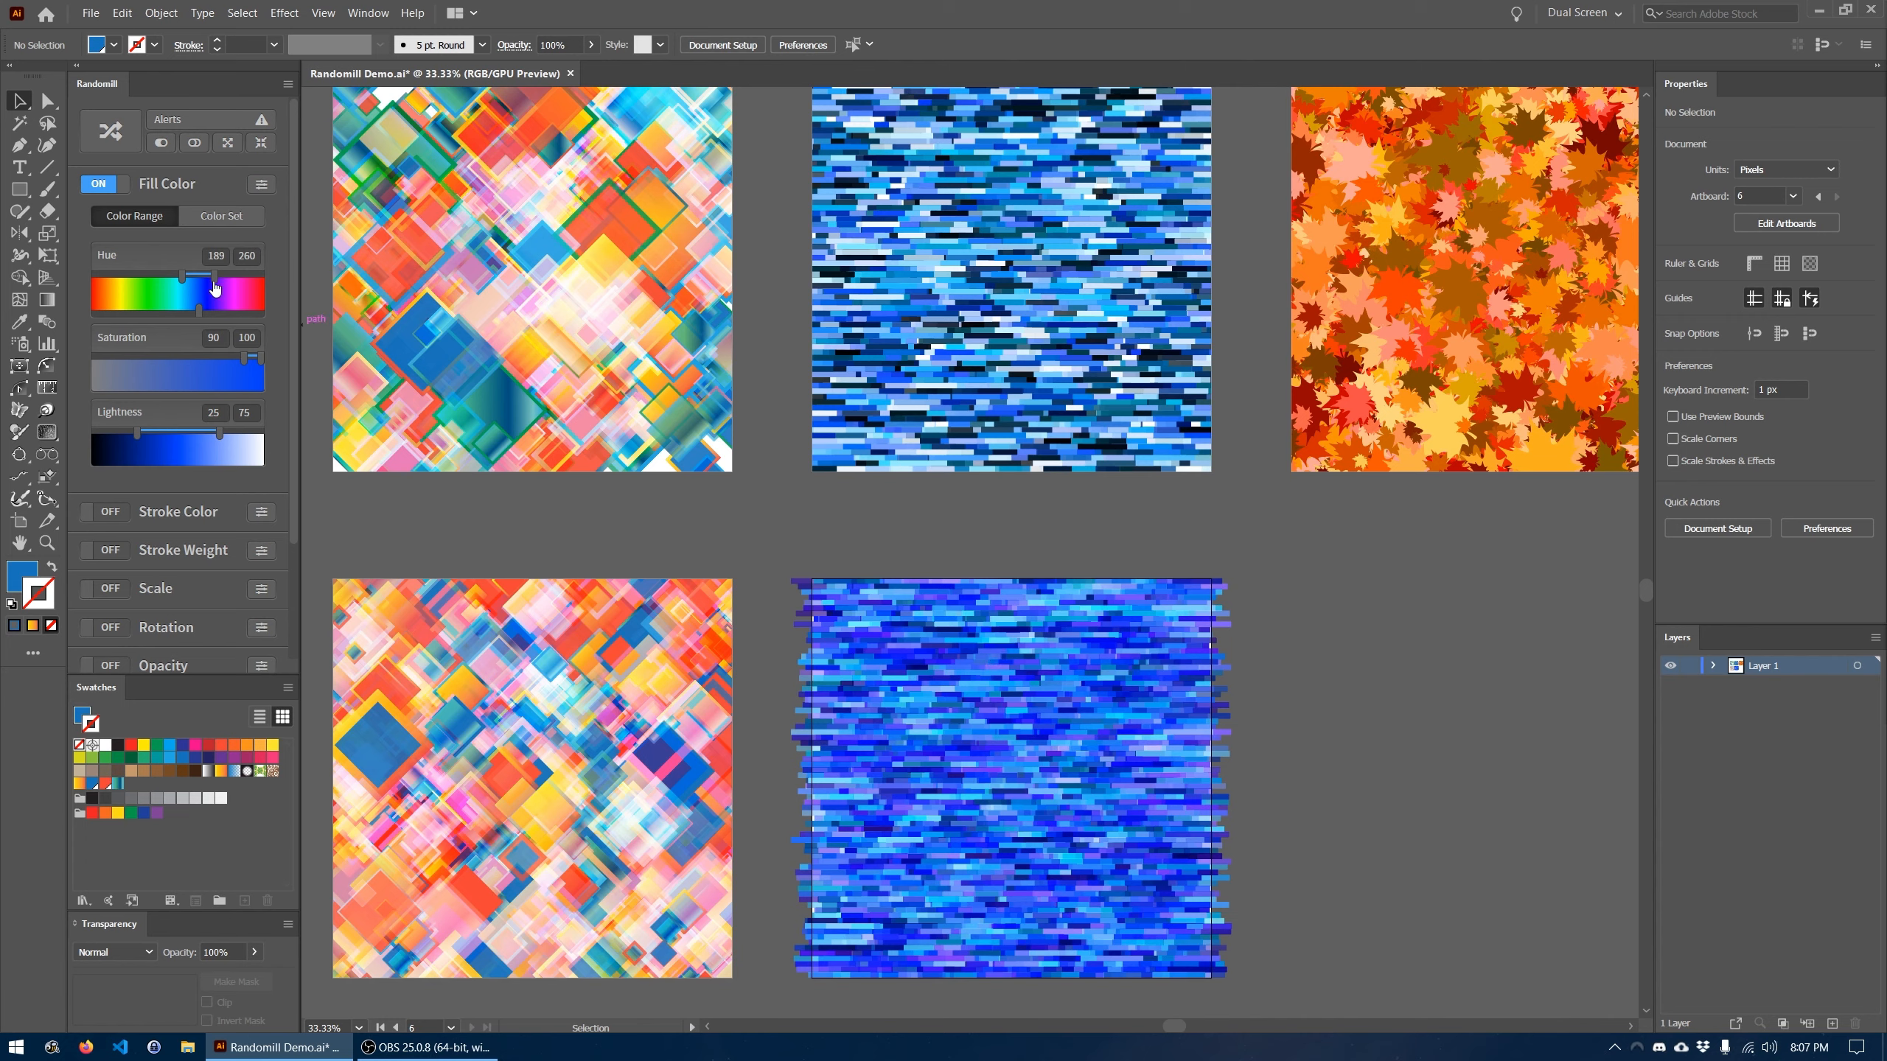
Set the fill hue maximum to 244, saturation minimum to 70 and lightness range to 0–100, and randomize all the bricks' fills
{"action": "left_click_drag", "start_coordinate": [215, 288], "coordinate": [210, 287]}
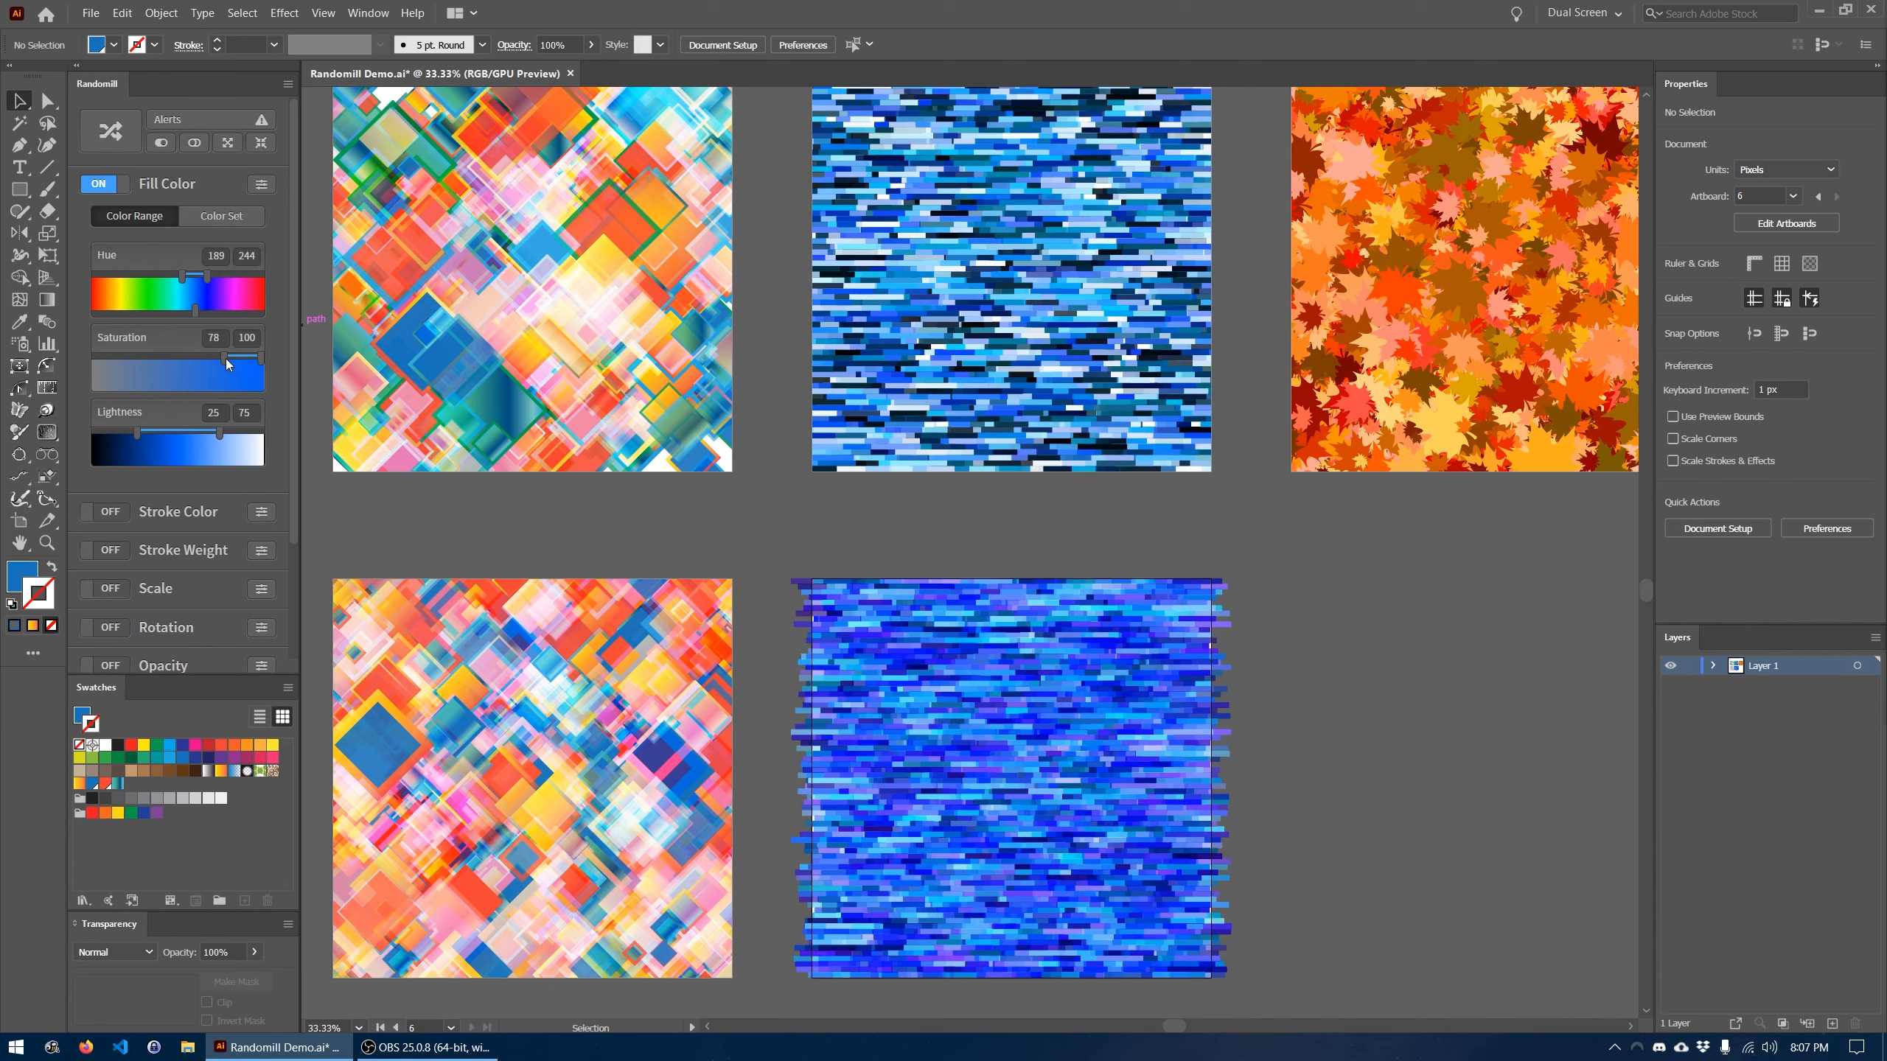
{"action": "left_click_drag", "start_coordinate": [226, 358], "coordinate": [210, 358]}
{"action": "left_click_drag", "start_coordinate": [786, 554], "coordinate": [1270, 988]}
{"action": "scroll", "coordinate": [1177, 710], "scroll_direction": "down", "scroll_amount": 1}
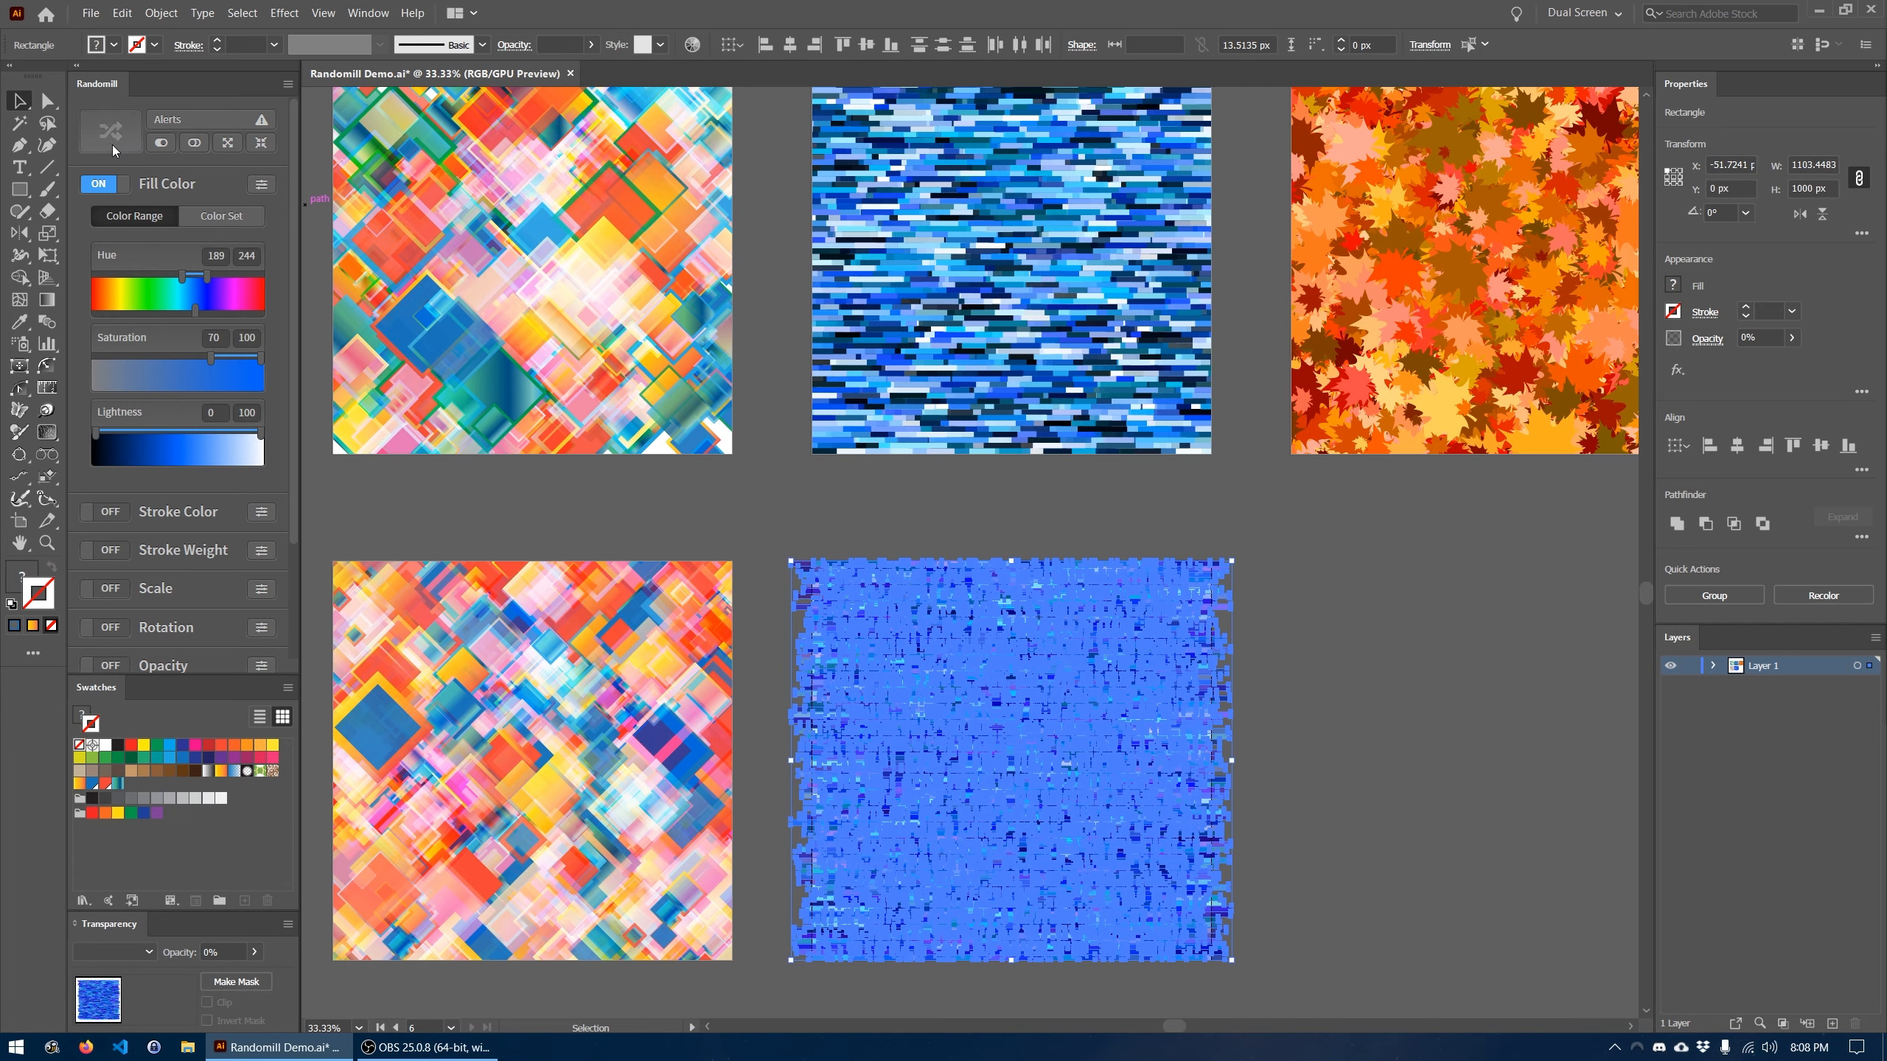
{"action": "left_click", "coordinate": [1323, 631]}
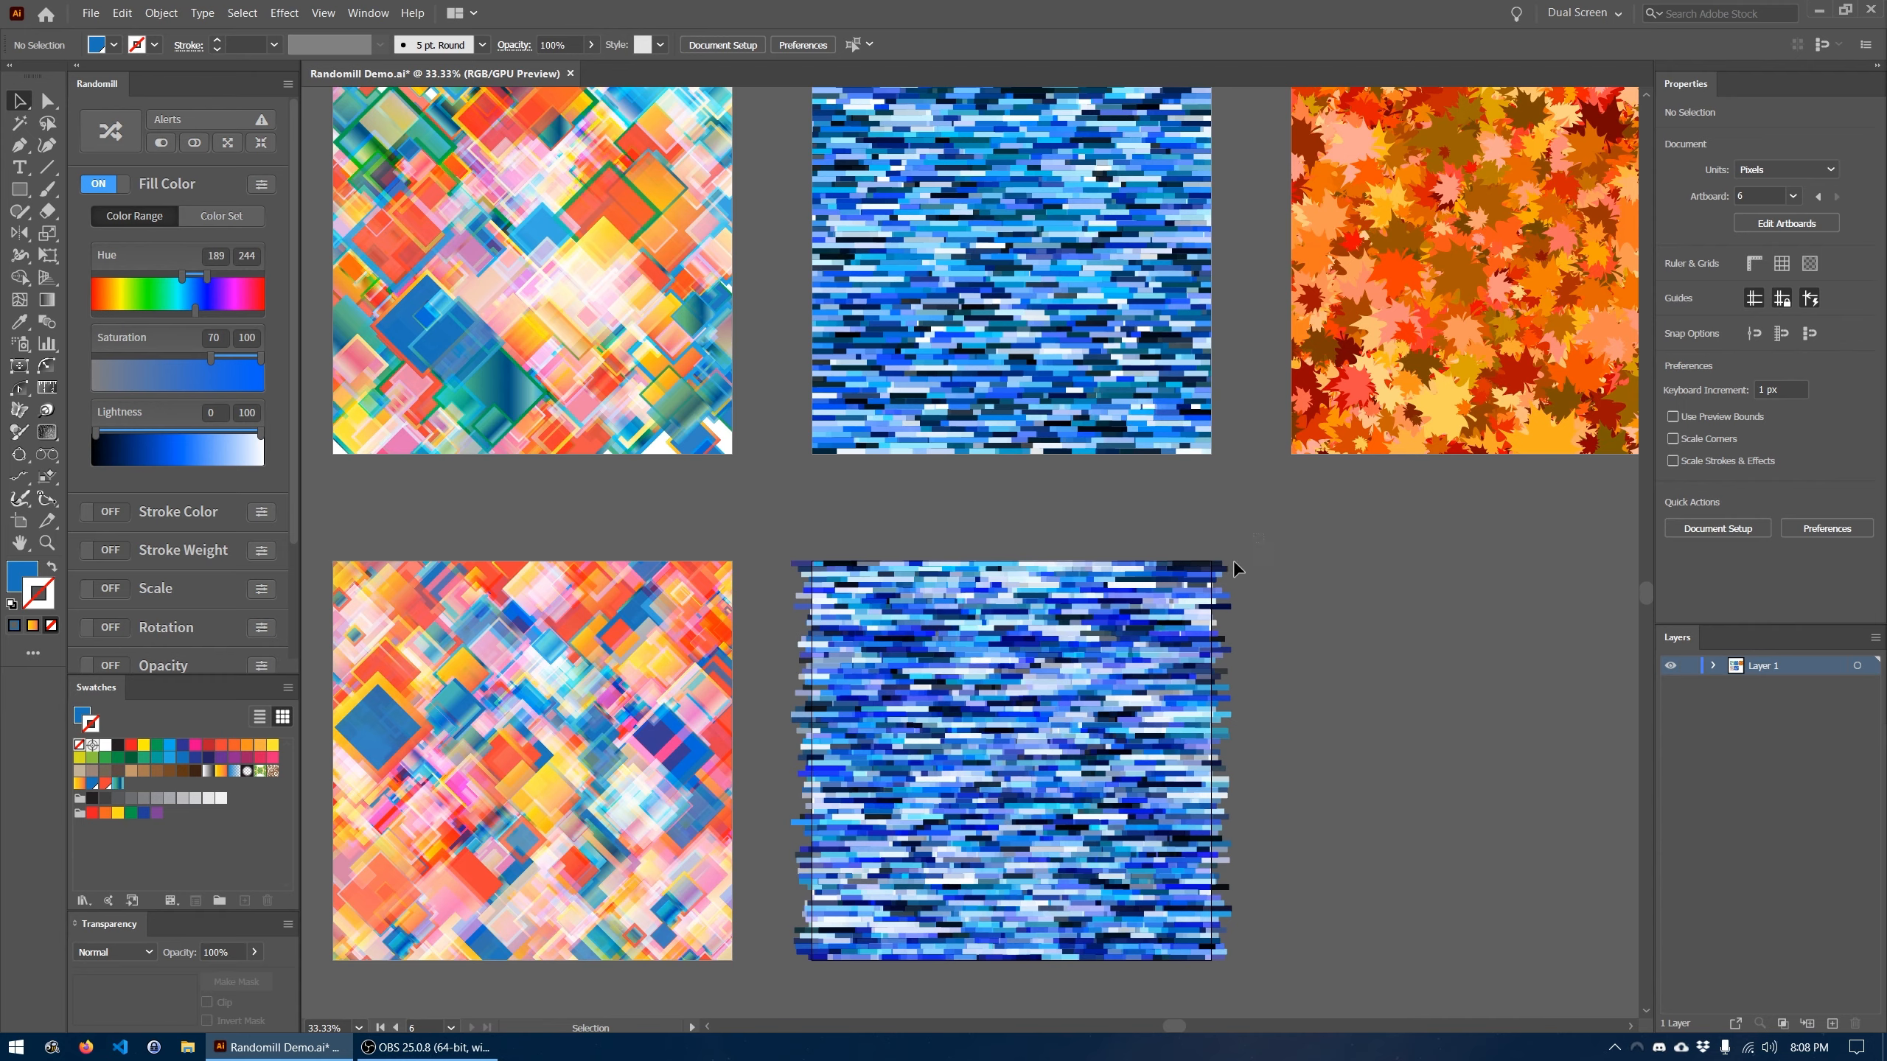
Select all the bricks and widen them evenly about their center to about 1143 px, covering the artboard's side edges
{"action": "key", "text": "space"}
{"action": "left_click_drag", "start_coordinate": [1189, 811], "coordinate": [1190, 626]}
{"action": "scroll", "coordinate": [1158, 700], "scroll_direction": "up", "scroll_amount": 2}
{"action": "key", "text": "space"}
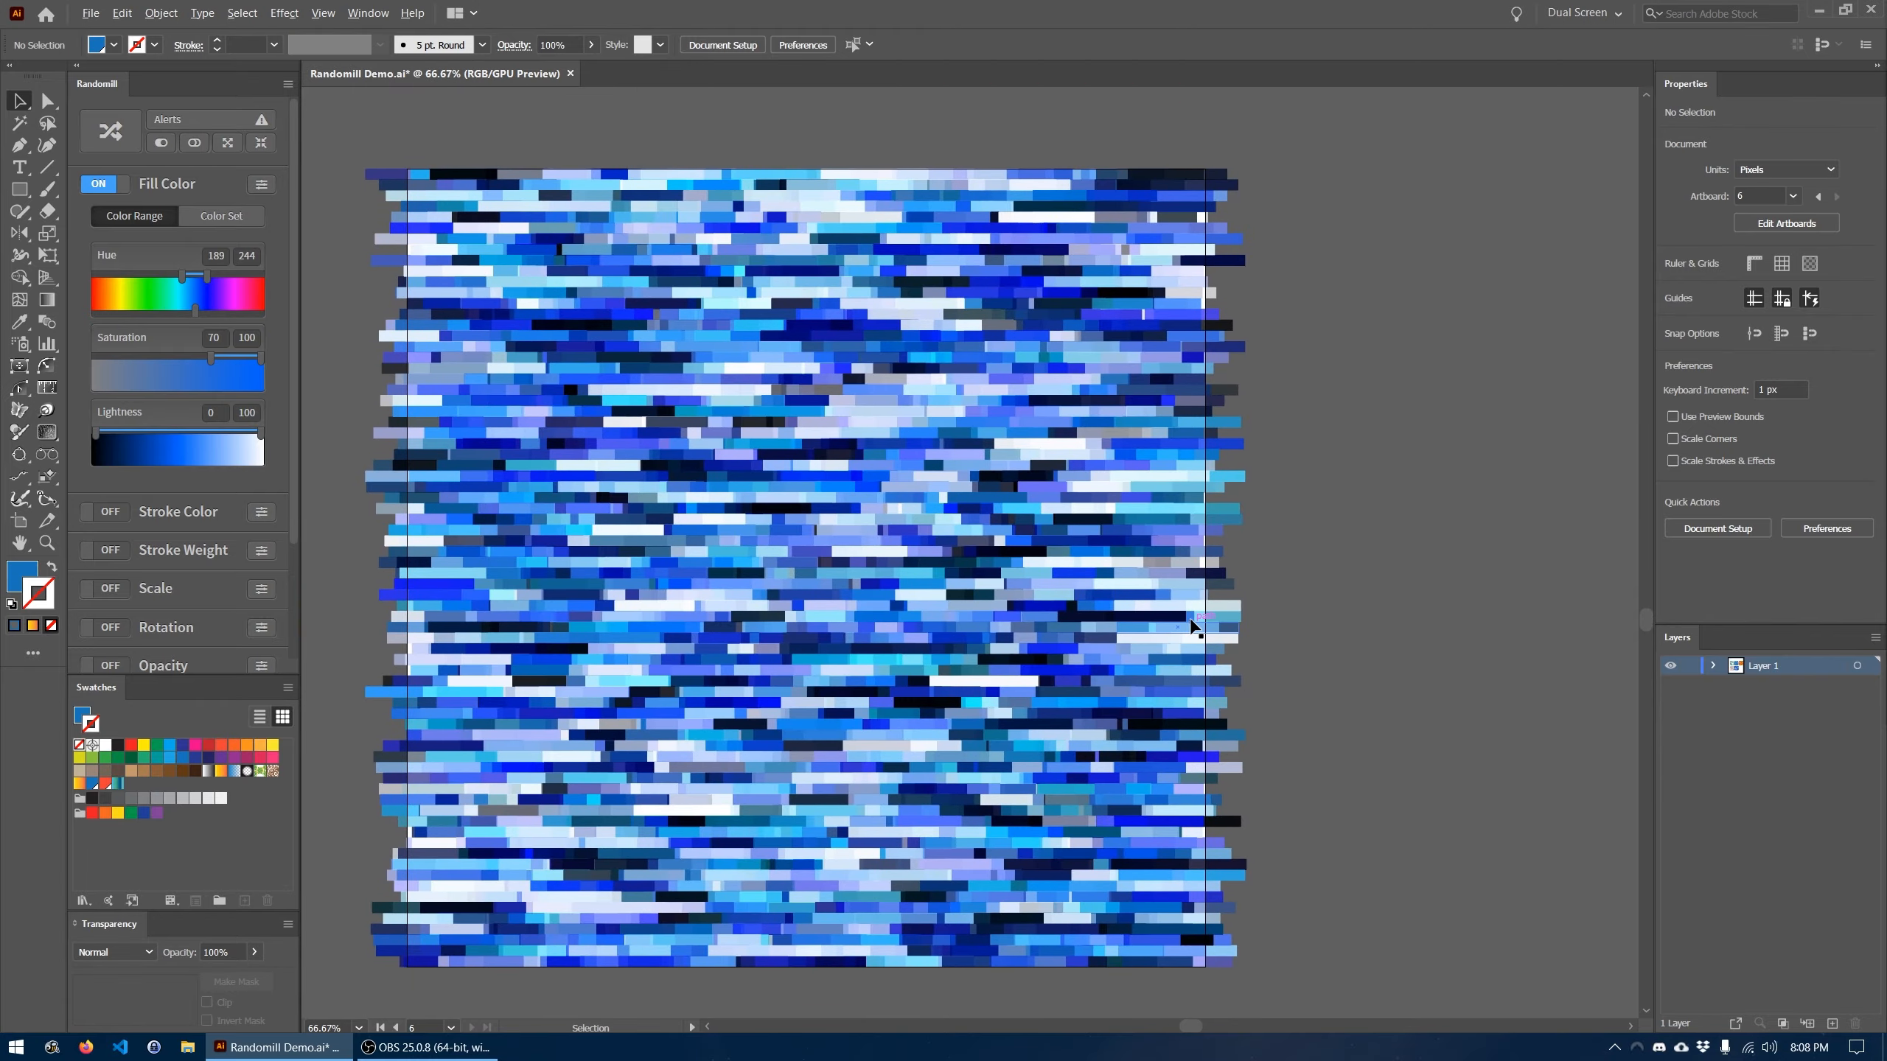
{"action": "scroll", "coordinate": [1192, 619], "scroll_direction": "down", "scroll_amount": 1}
{"action": "left_click_drag", "start_coordinate": [1295, 269], "coordinate": [533, 905]}
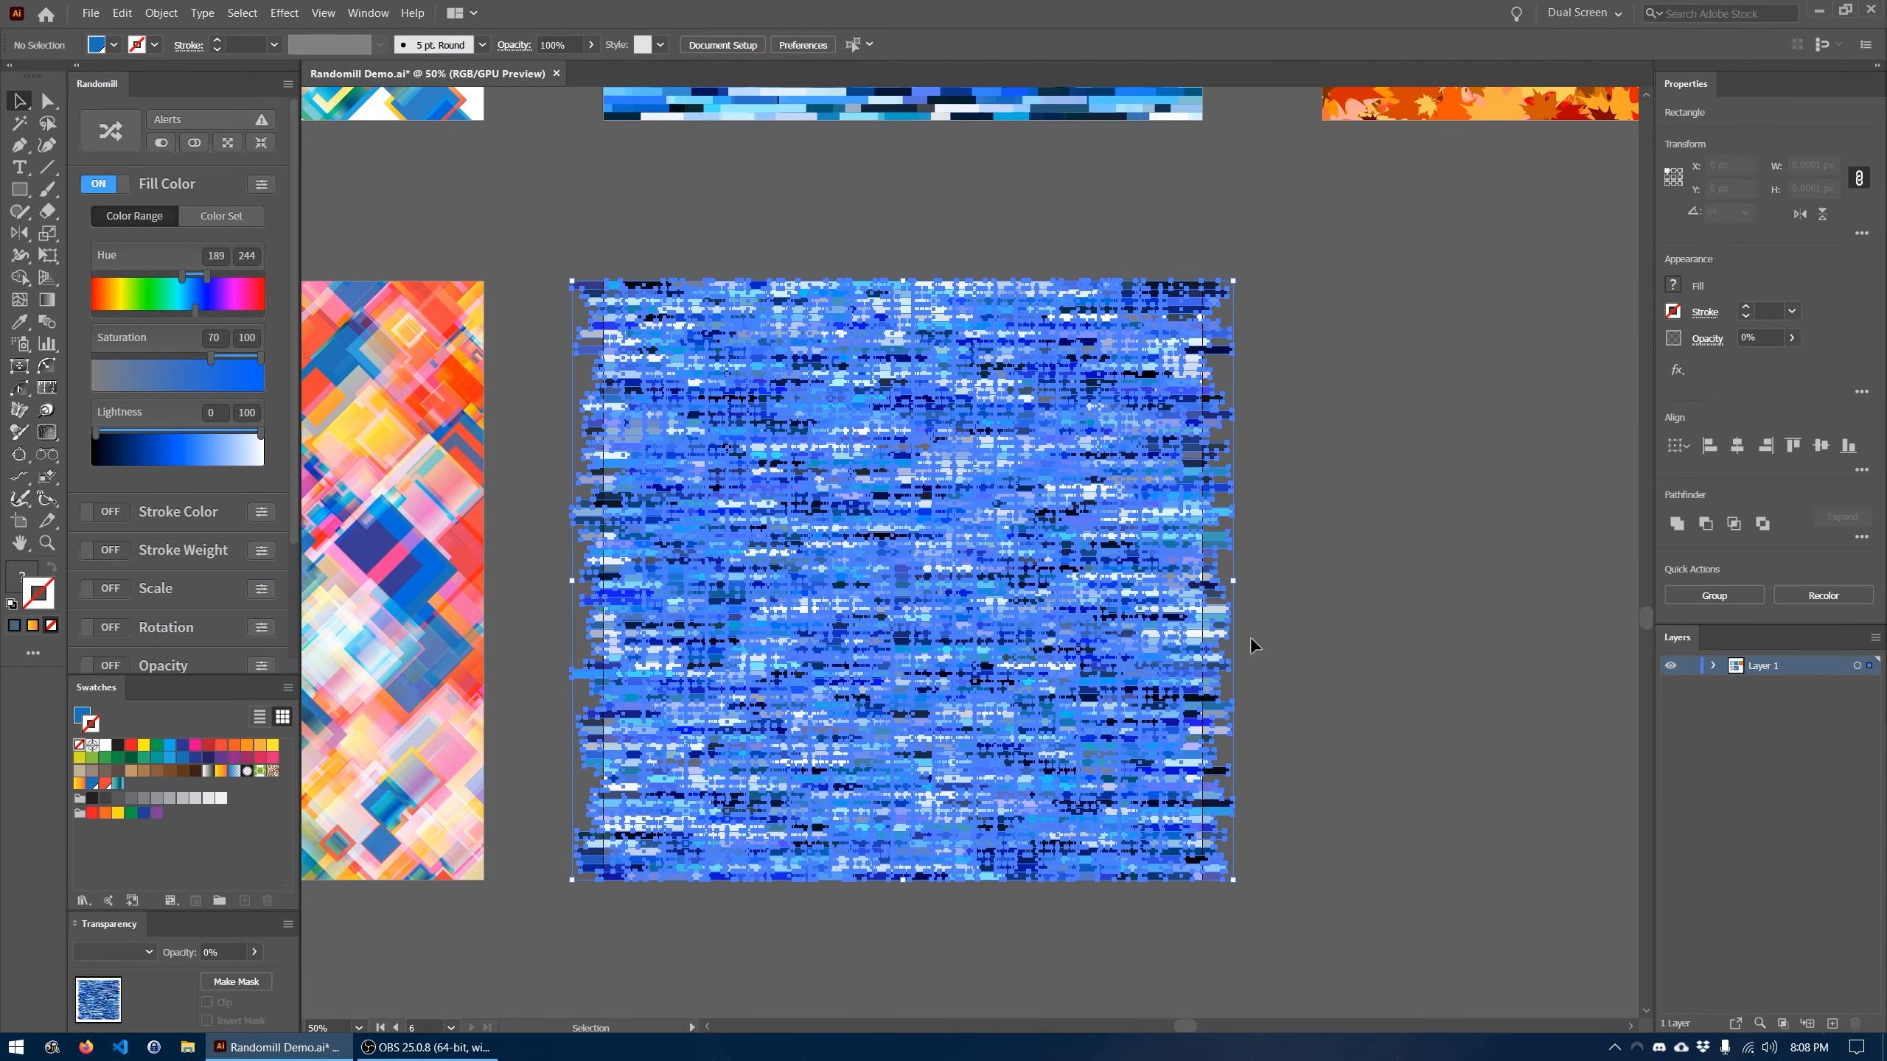
{"action": "left_click_drag", "start_coordinate": [1233, 581], "coordinate": [1247, 583]}
{"action": "left_click", "coordinate": [1359, 598]}
{"action": "key", "text": "space"}
{"action": "left_click_drag", "start_coordinate": [1361, 601], "coordinate": [1445, 579]}
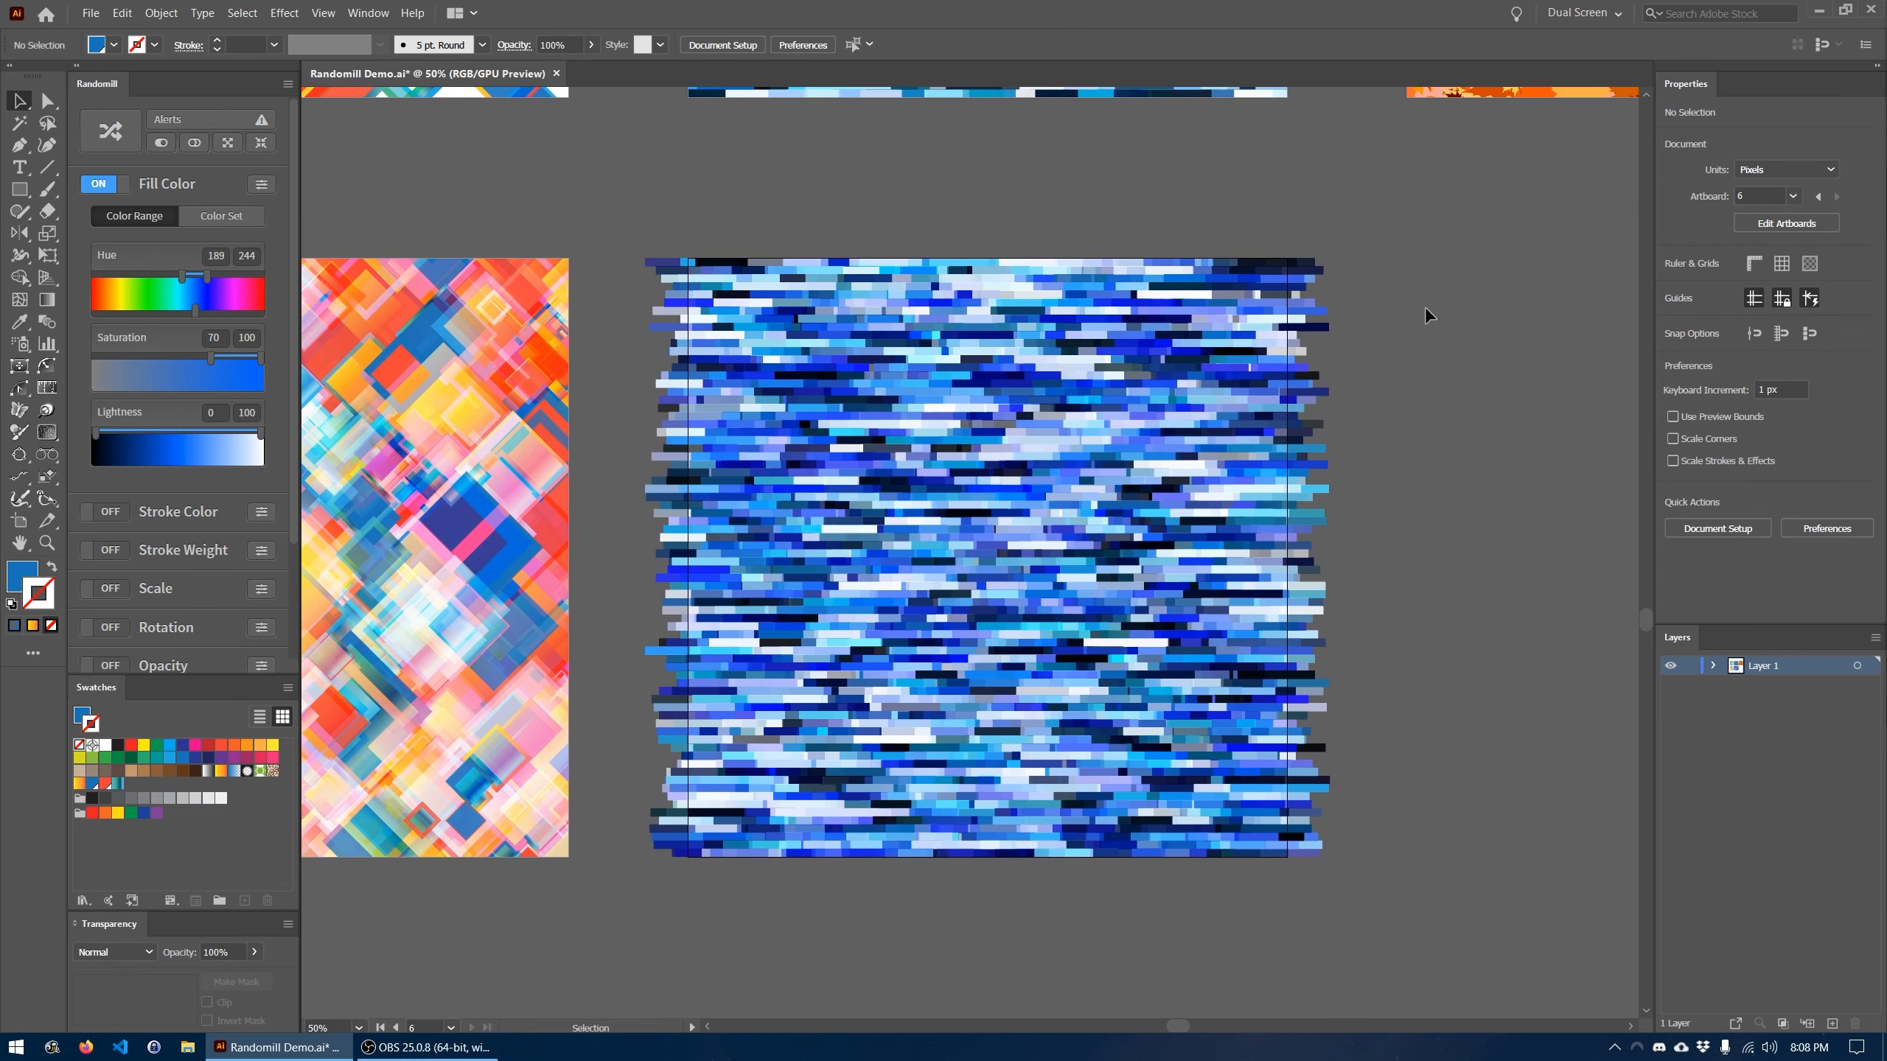
Select all the bricks of the new pattern and group them
{"action": "key", "text": "space"}
{"action": "left_click_drag", "start_coordinate": [1427, 285], "coordinate": [1339, 527]}
{"action": "scroll", "coordinate": [1438, 328], "scroll_direction": "down", "scroll_amount": 1}
{"action": "key", "text": "space"}
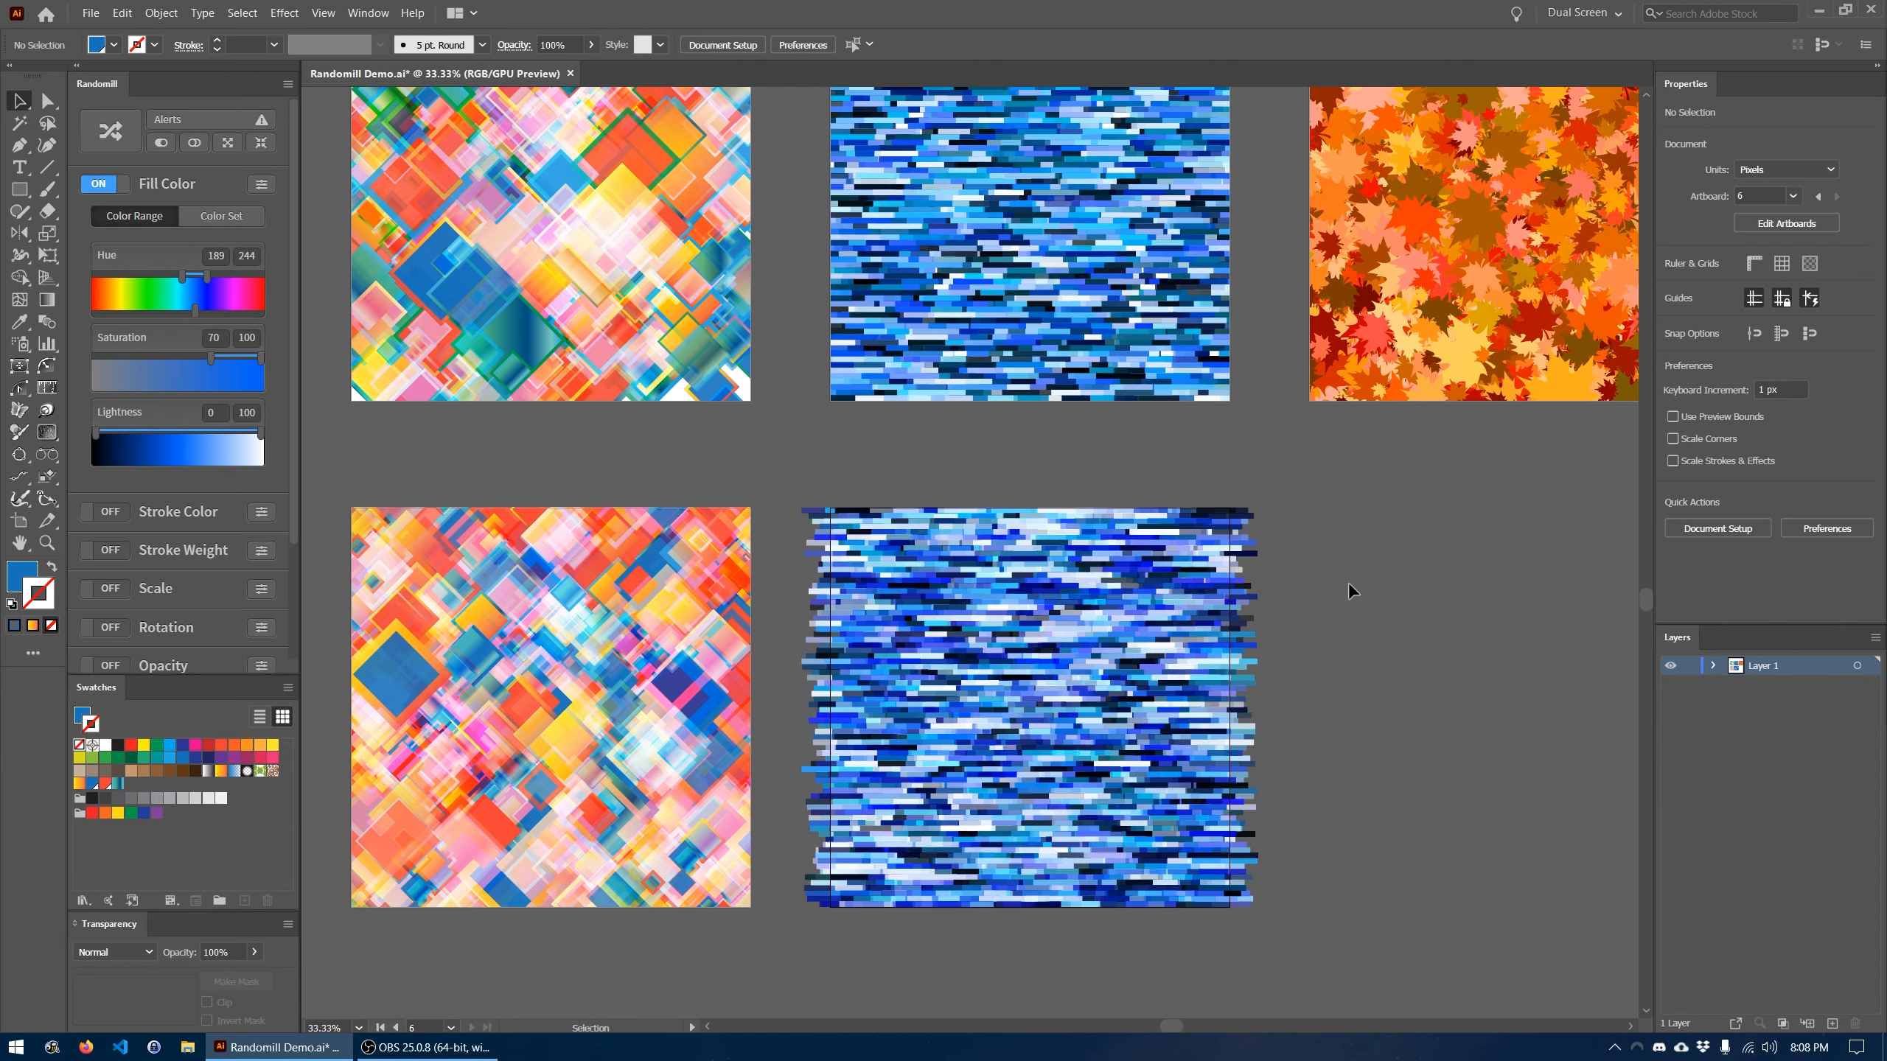
{"action": "left_click_drag", "start_coordinate": [1272, 536], "coordinate": [787, 919]}
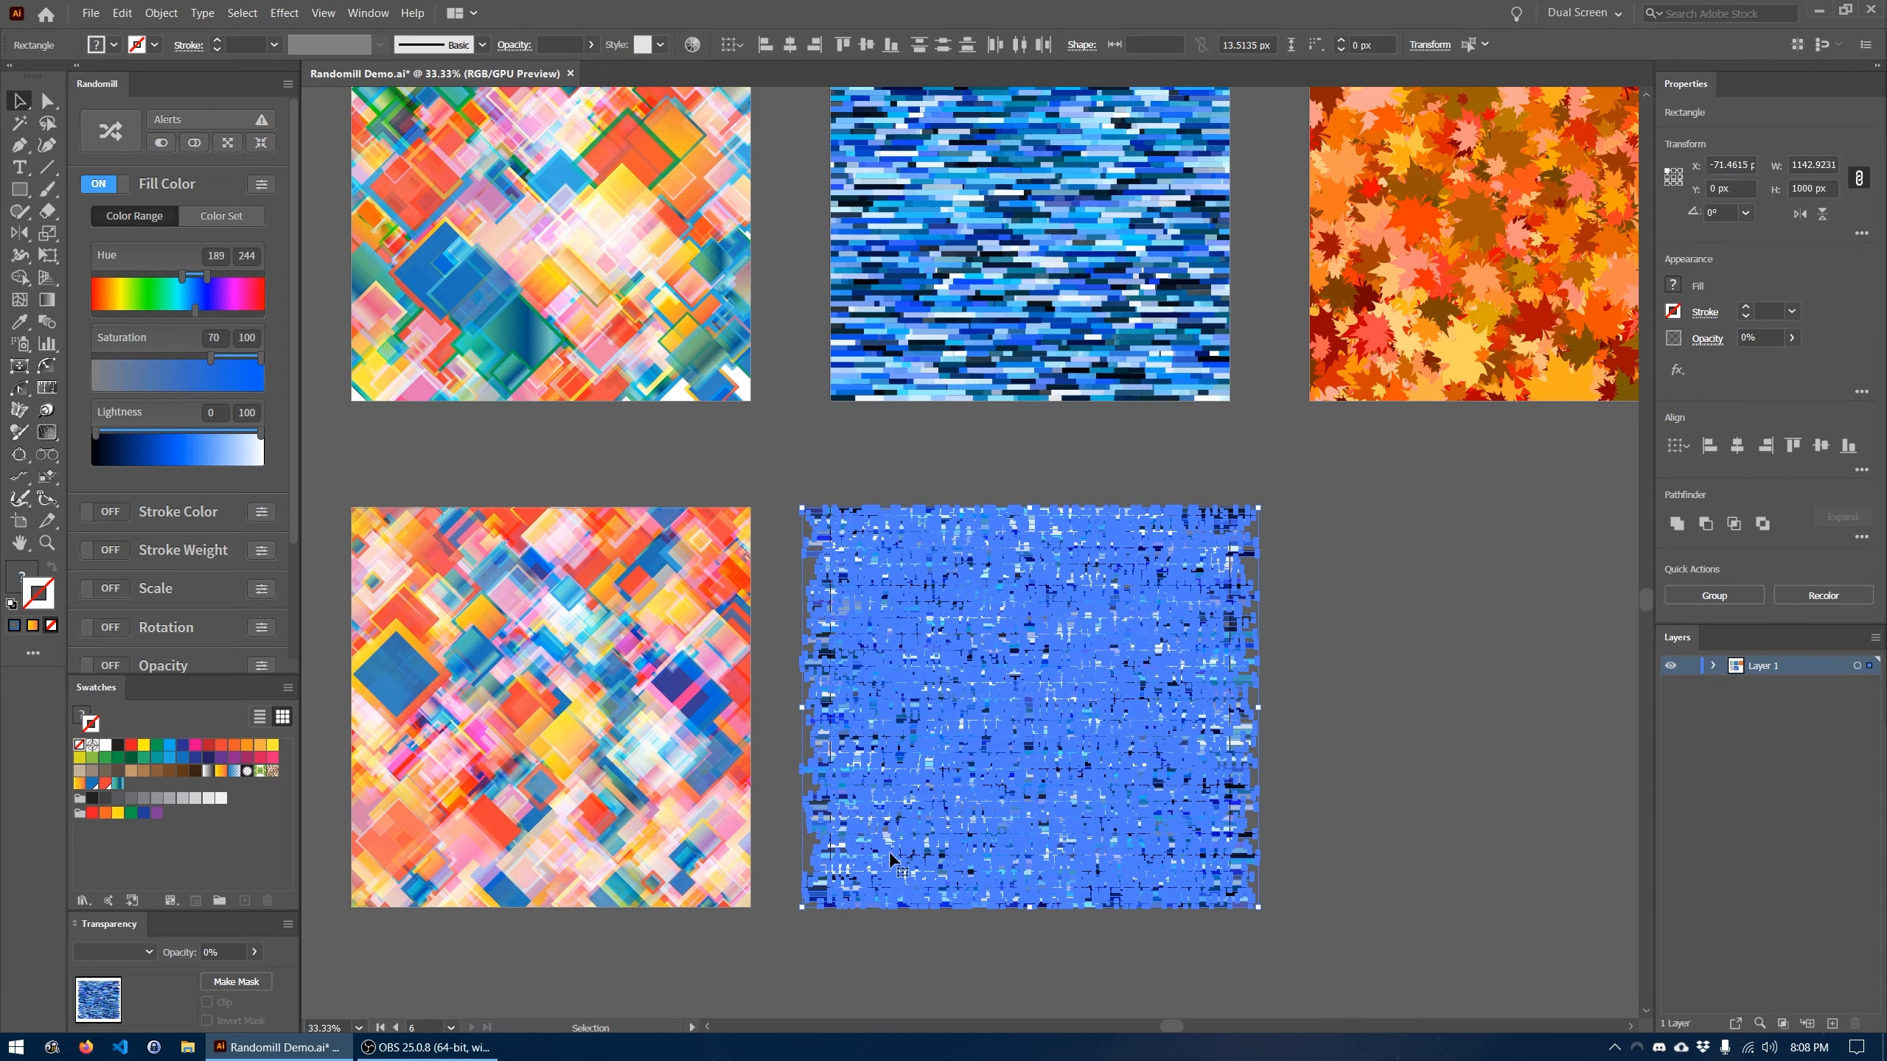
{"action": "key", "text": "a"}
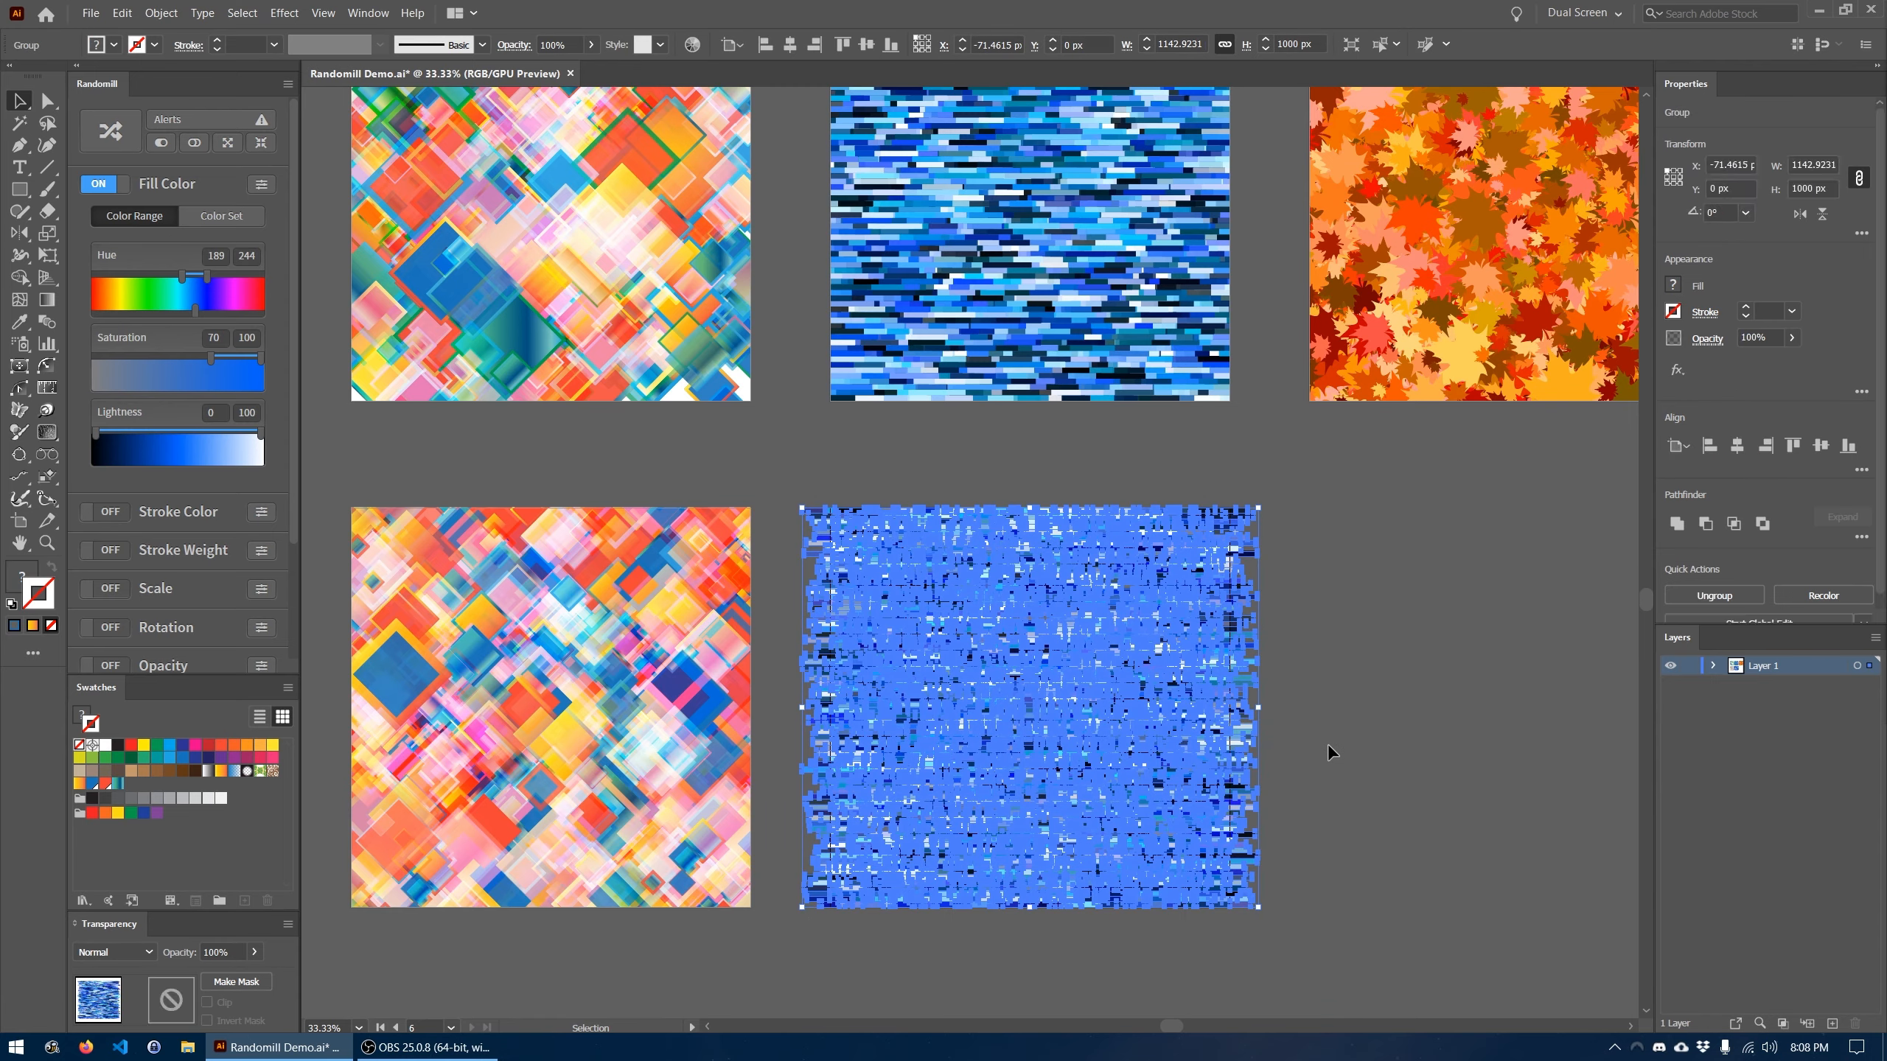
{"action": "left_click", "coordinate": [1328, 742]}
Create a 1000 × 1000 px rectangle and center it horizontally on the brick pattern's artboard
{"action": "key", "text": "m"}
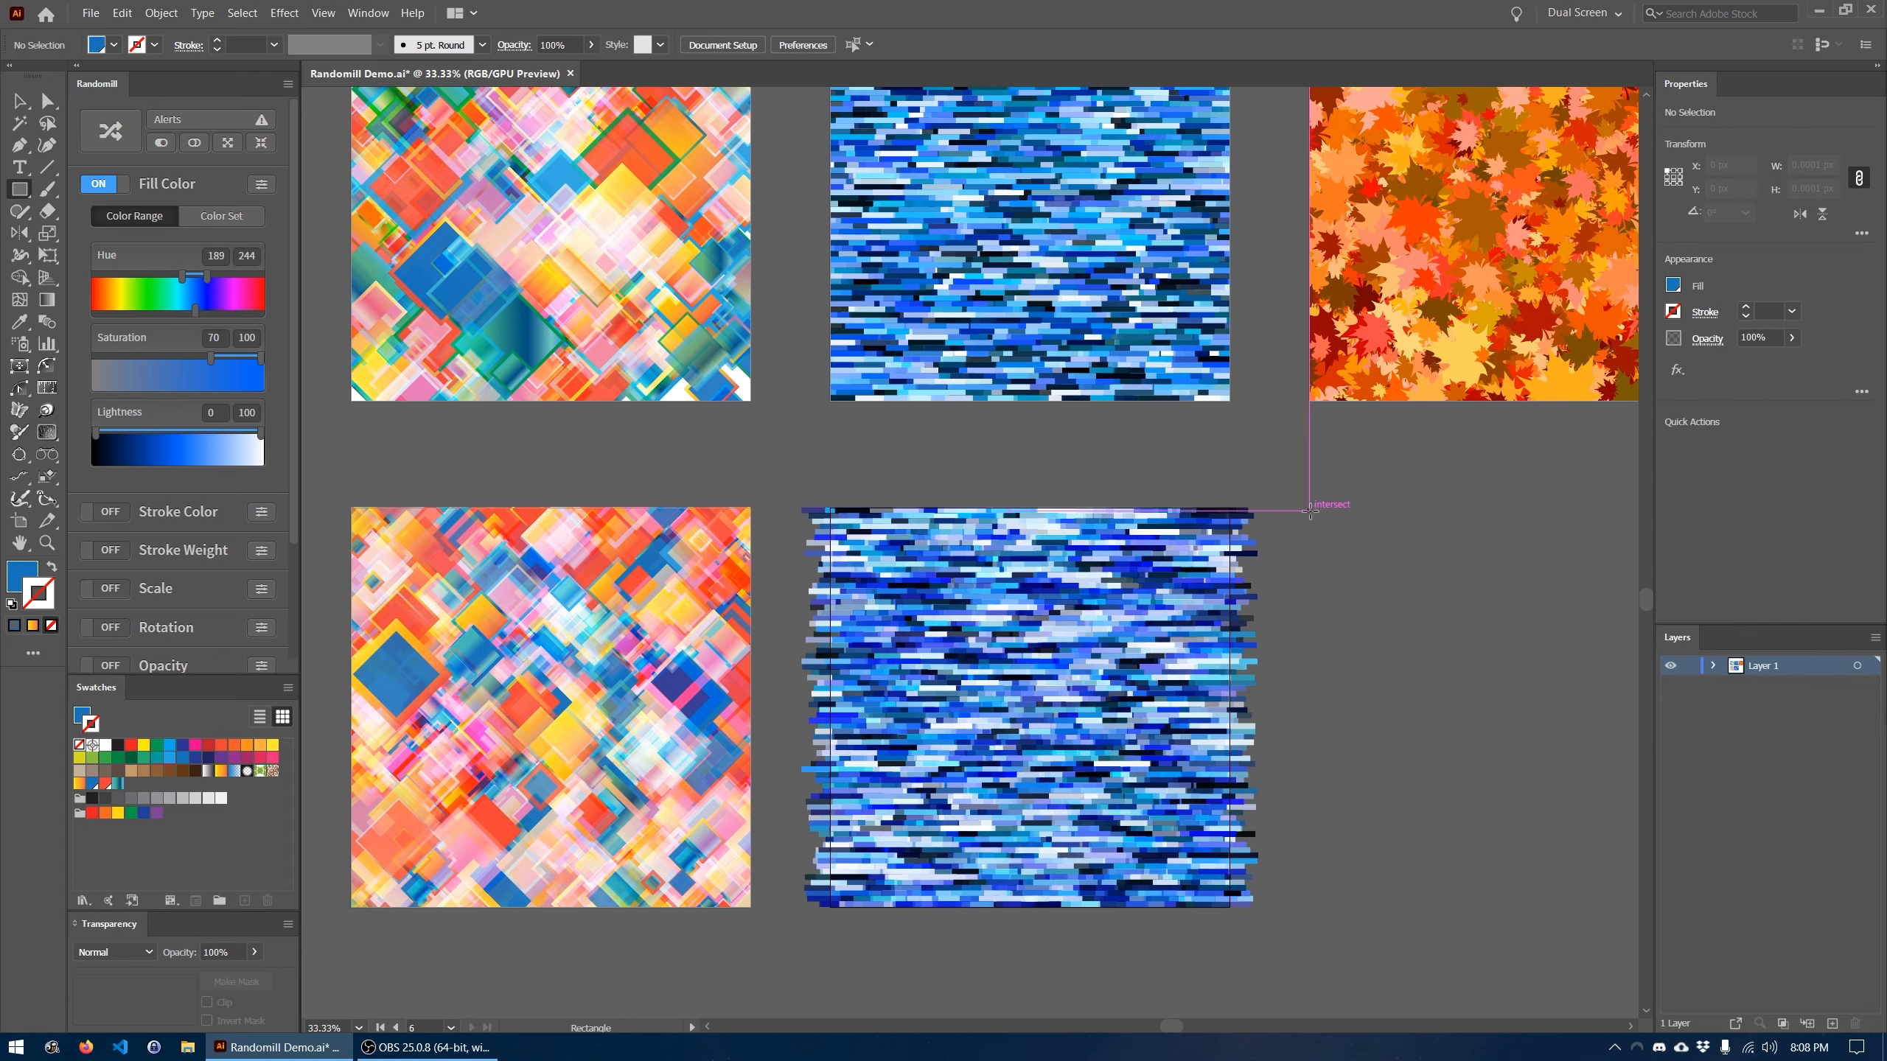
{"action": "left_click", "coordinate": [1306, 507]}
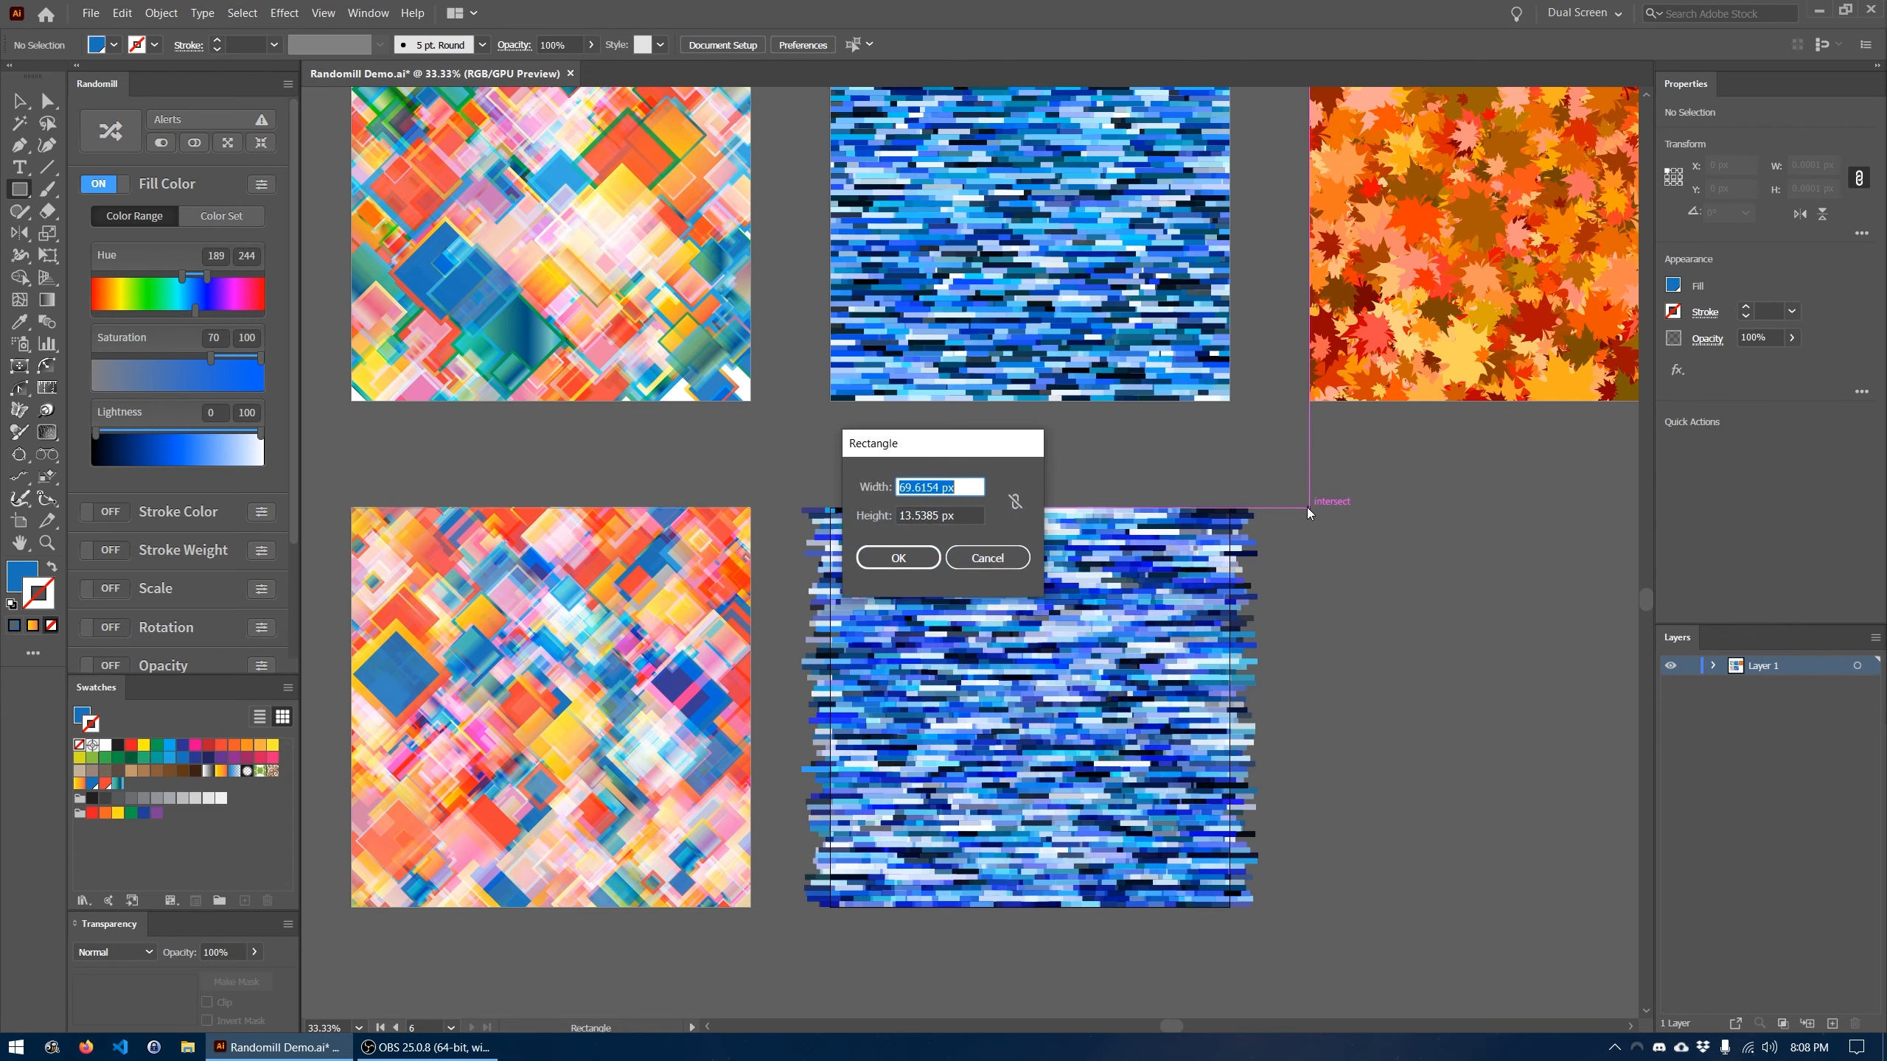
{"action": "type", "text": "1000"}
{"action": "key", "text": "Tab"}
{"action": "type", "text": "100"}
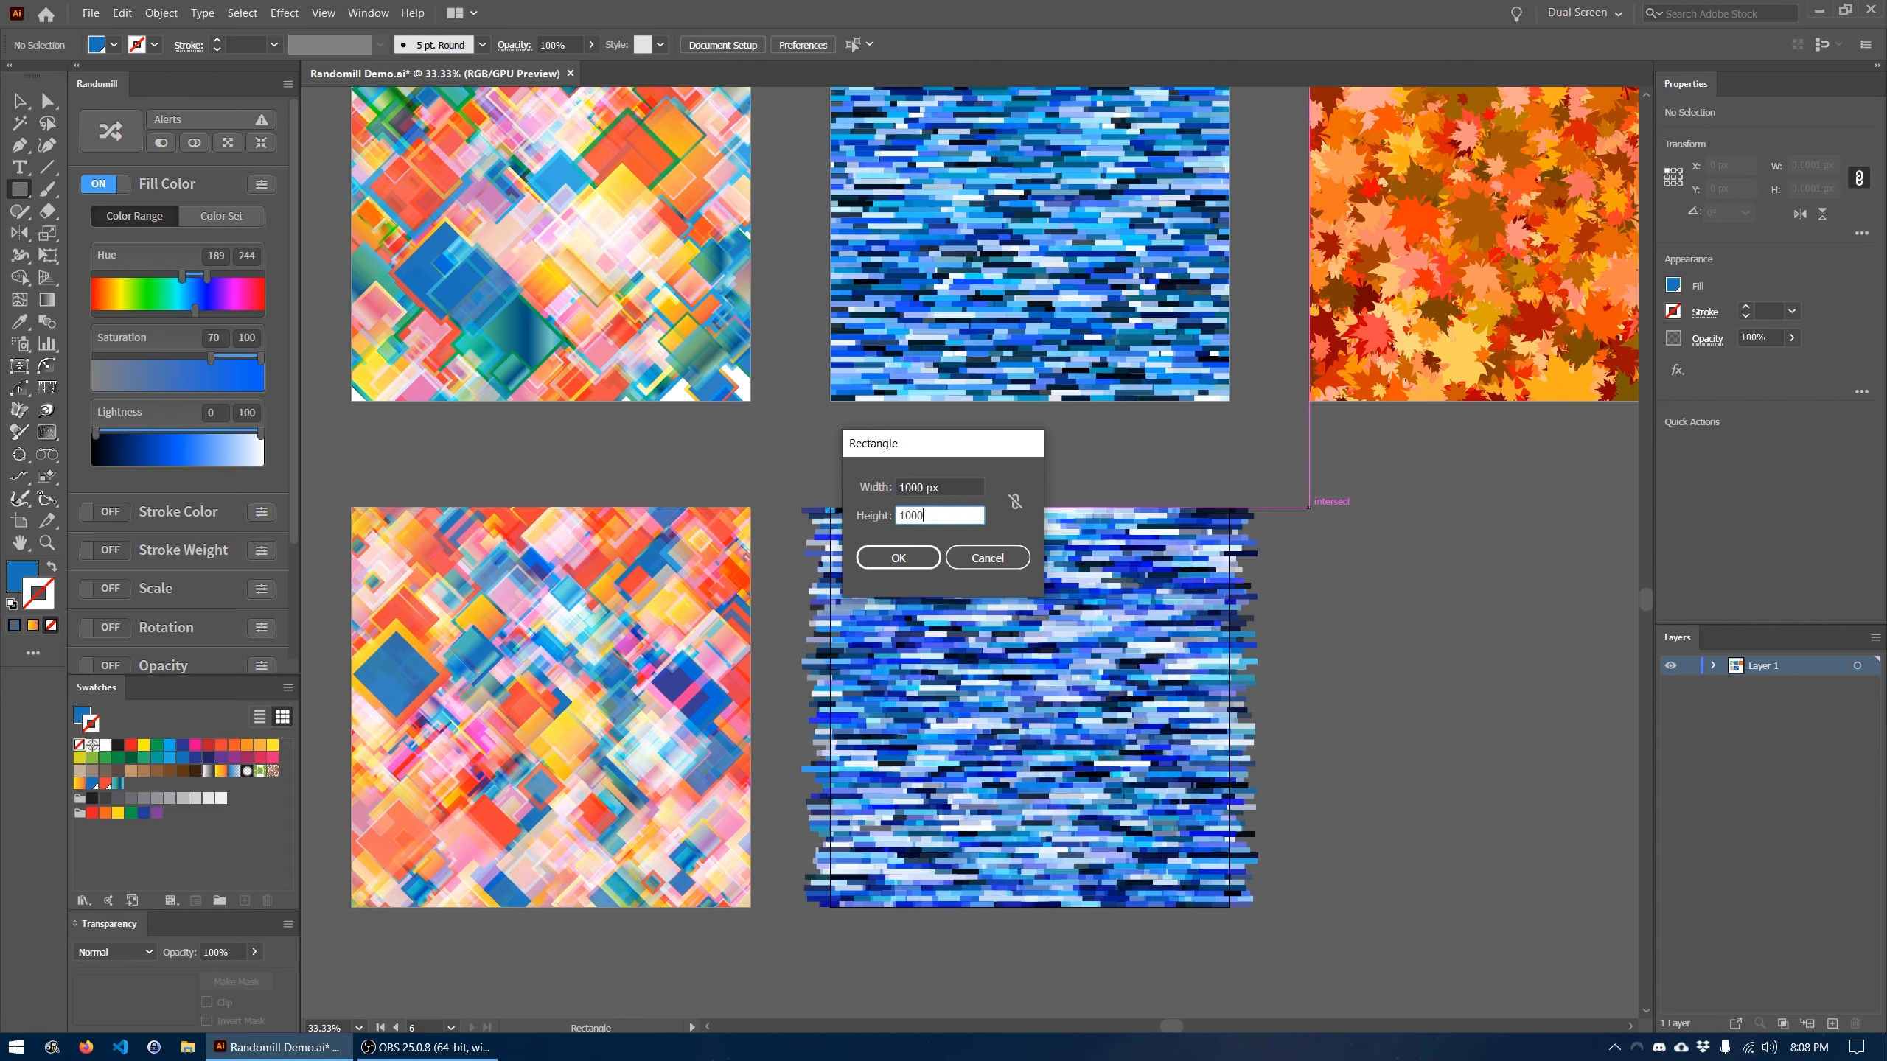
{"action": "type", "text": "0"}
{"action": "key", "text": "Return"}
{"action": "left_click", "coordinate": [18, 102]}
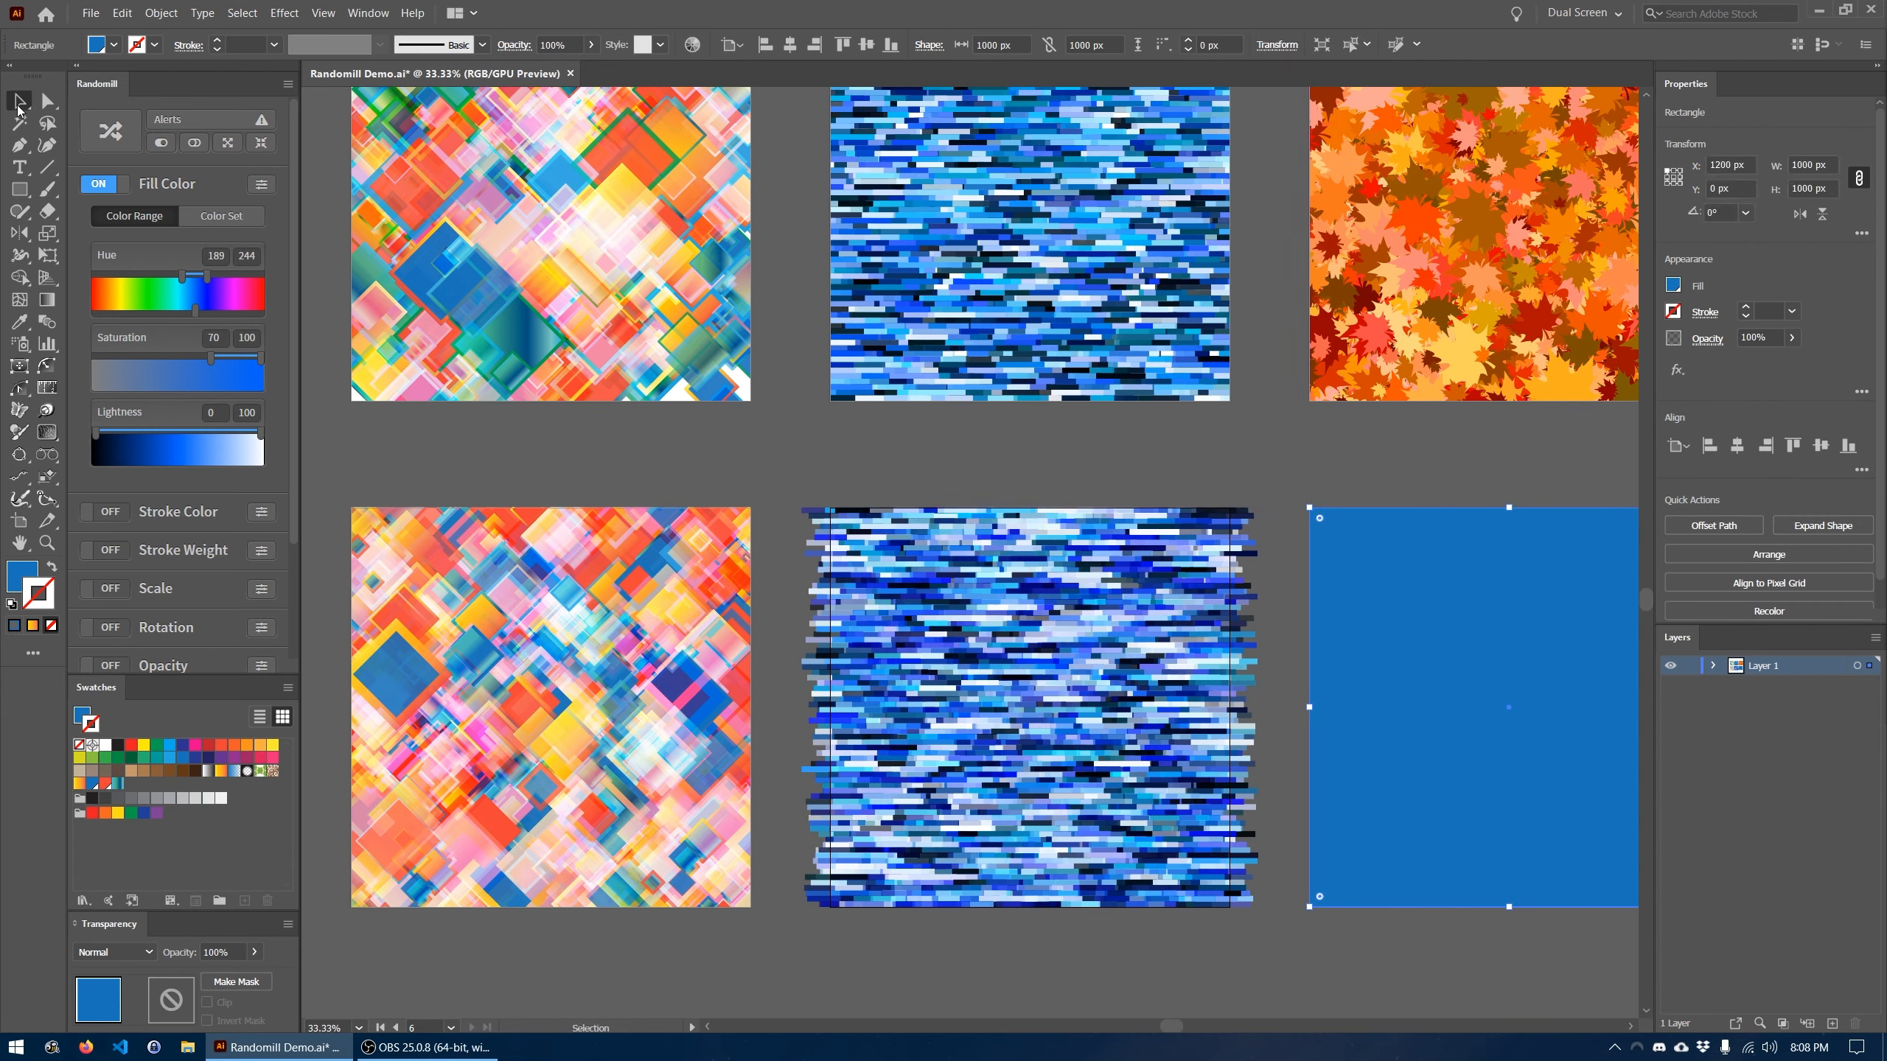
{"action": "left_click", "coordinate": [789, 44]}
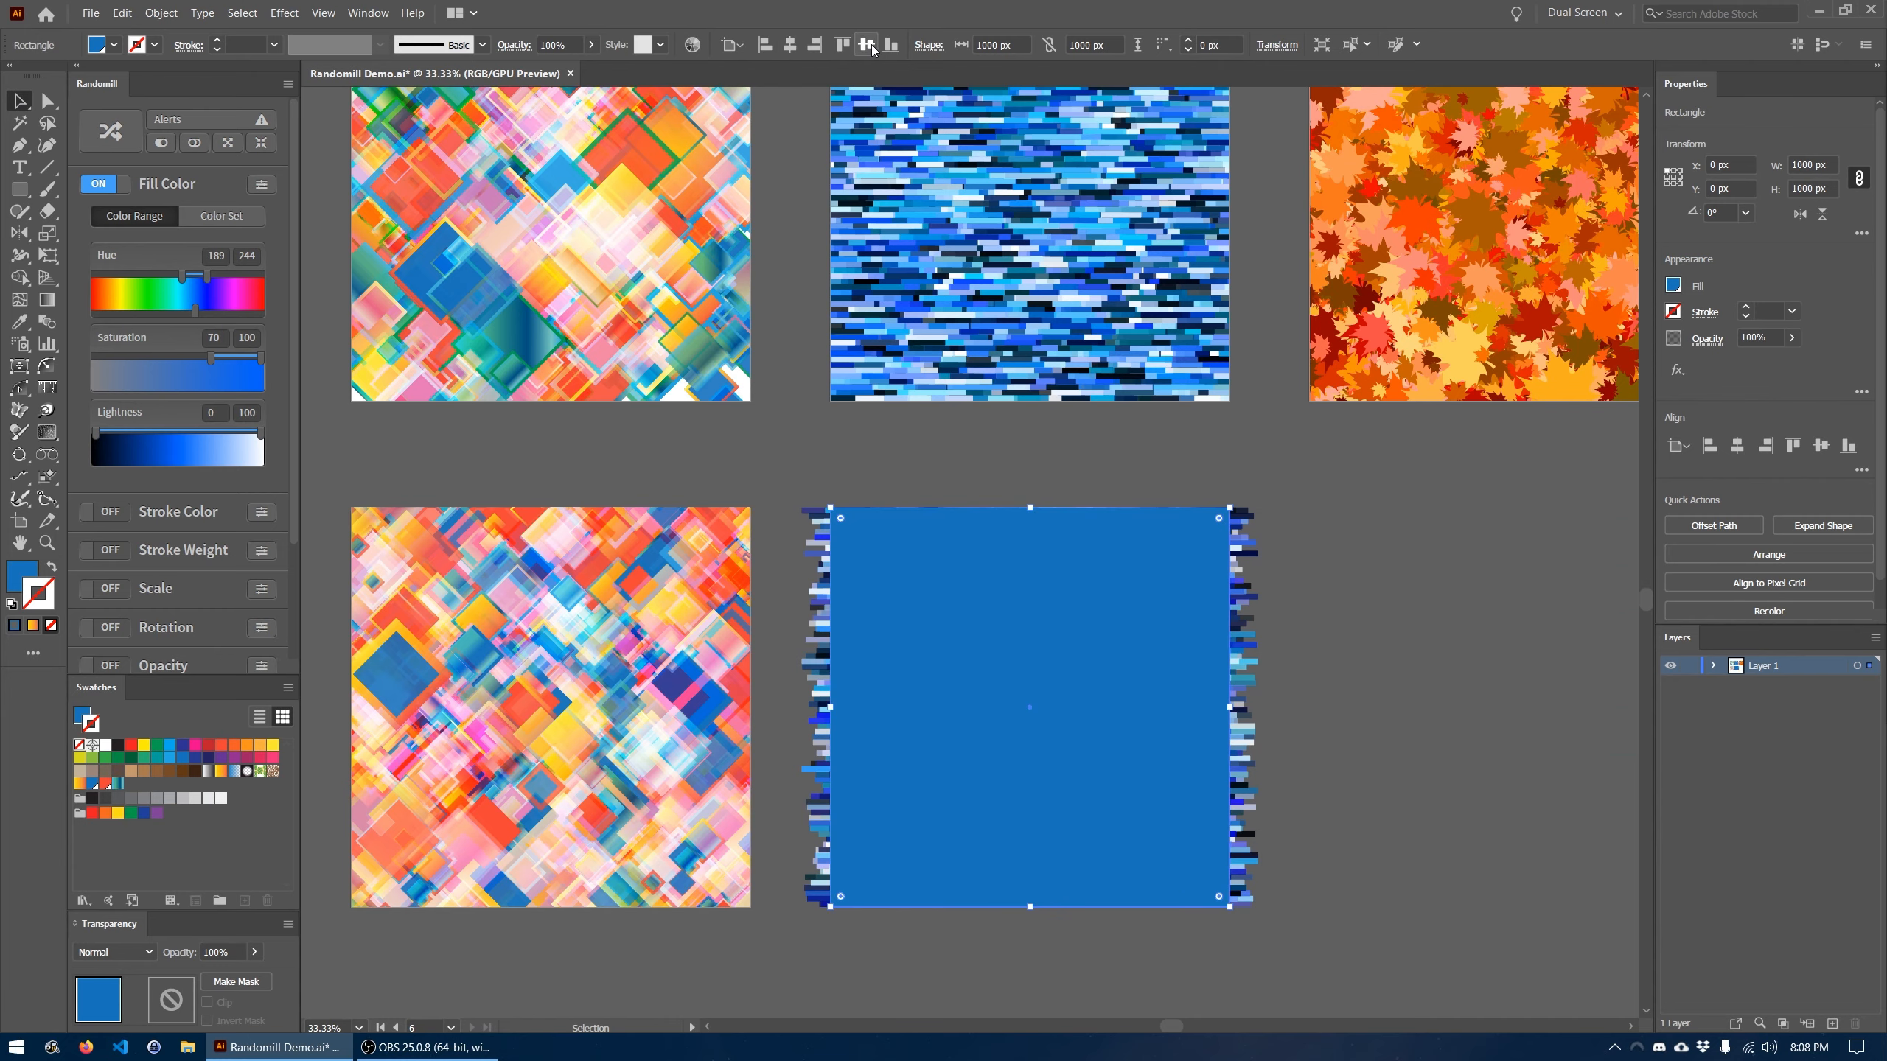
Make a clipping mask from the 1000 px square and the brick group, trimming the pattern to the artboard
{"action": "left_click", "coordinate": [1249, 521], "text": "shift"}
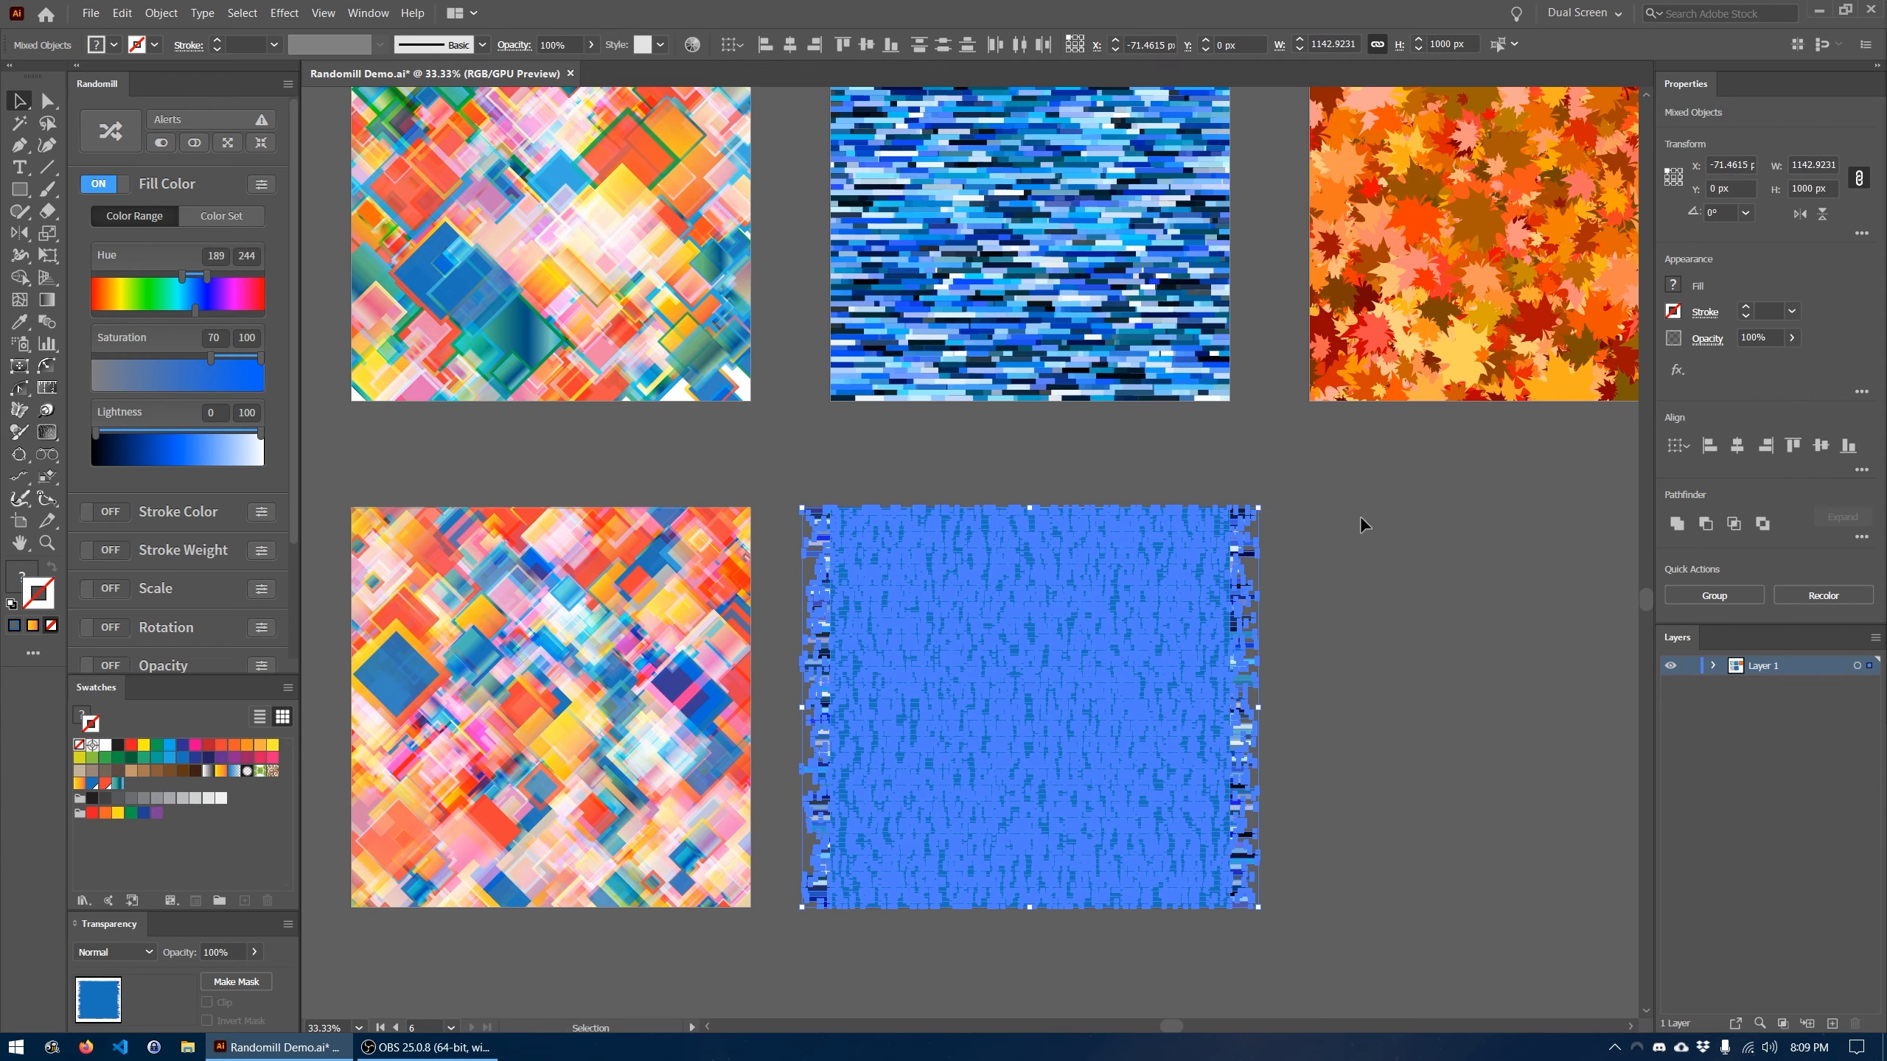
{"action": "key", "text": "ctrl+7"}
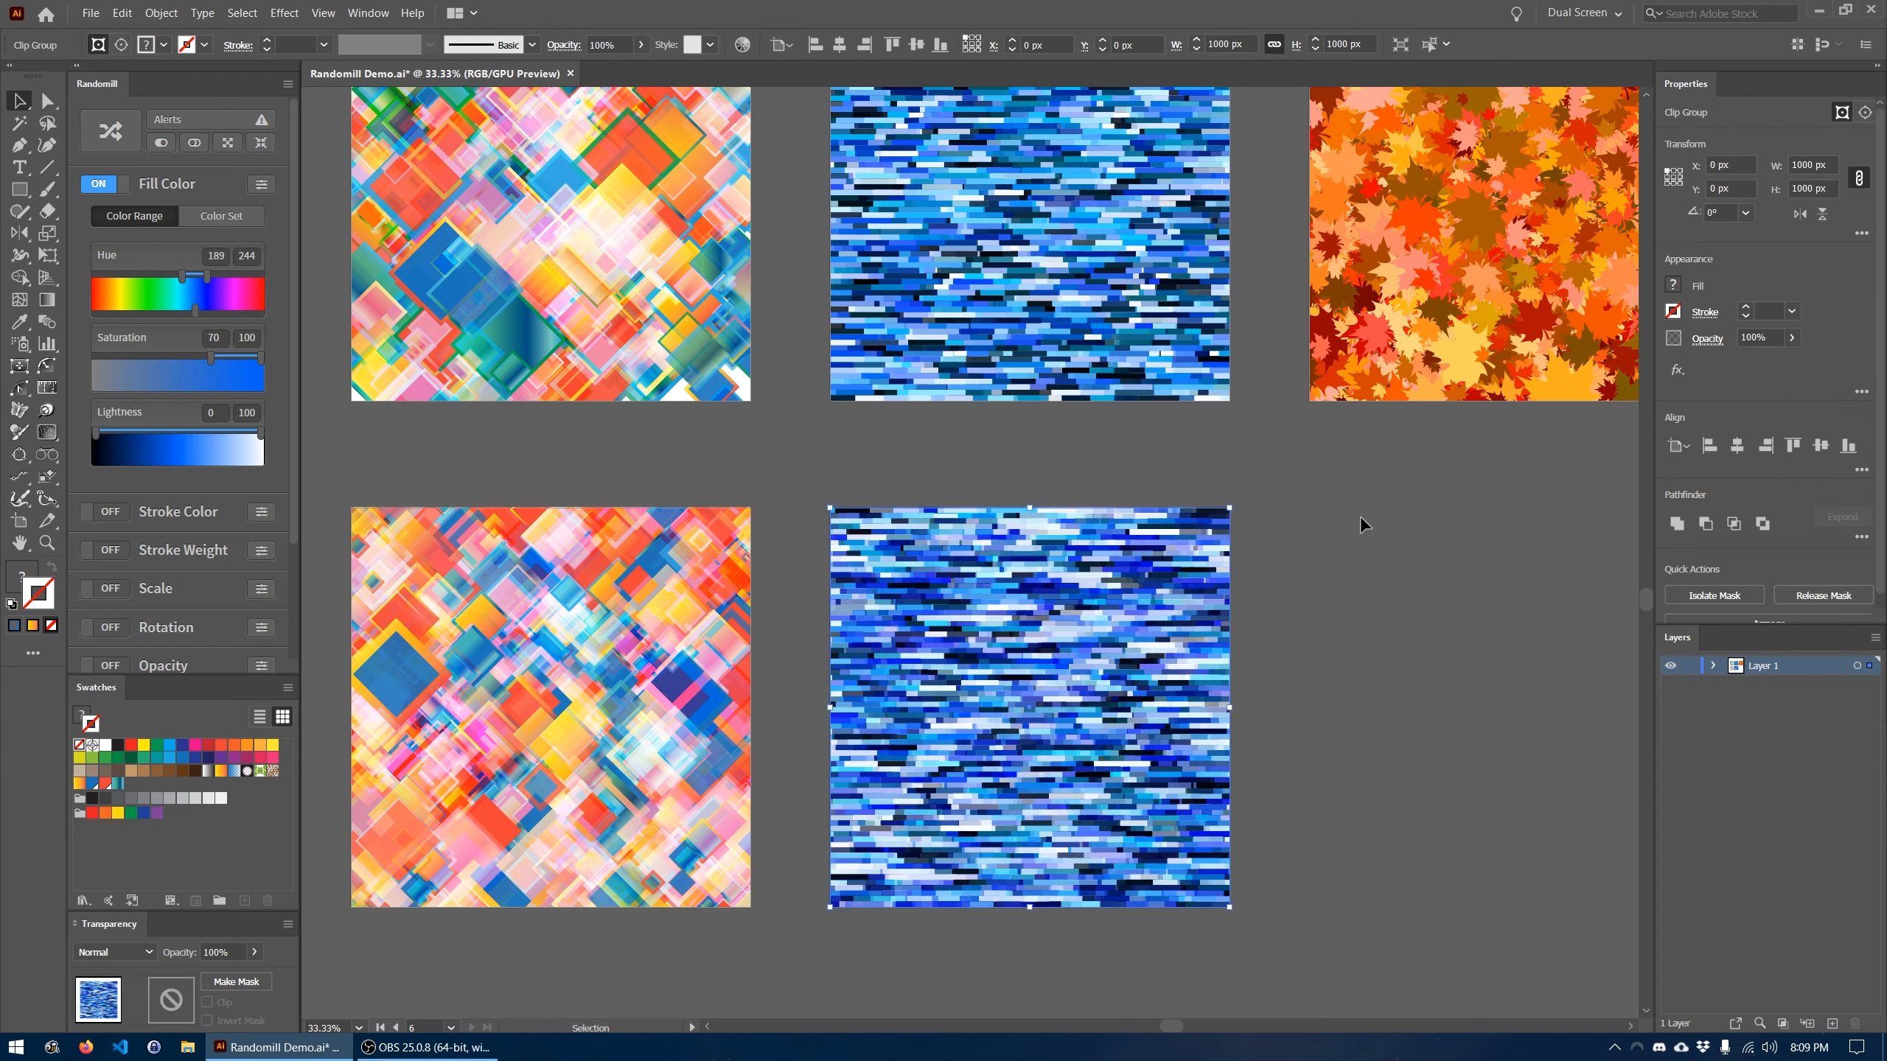
{"action": "left_click", "coordinate": [1359, 517]}
Bring all the finished patterns into view and turn off Fill Color randomization, collapsing its settings
{"action": "left_click_drag", "start_coordinate": [1363, 520], "coordinate": [1163, 634]}
{"action": "scroll", "coordinate": [1356, 662], "scroll_direction": "down", "scroll_amount": 1}
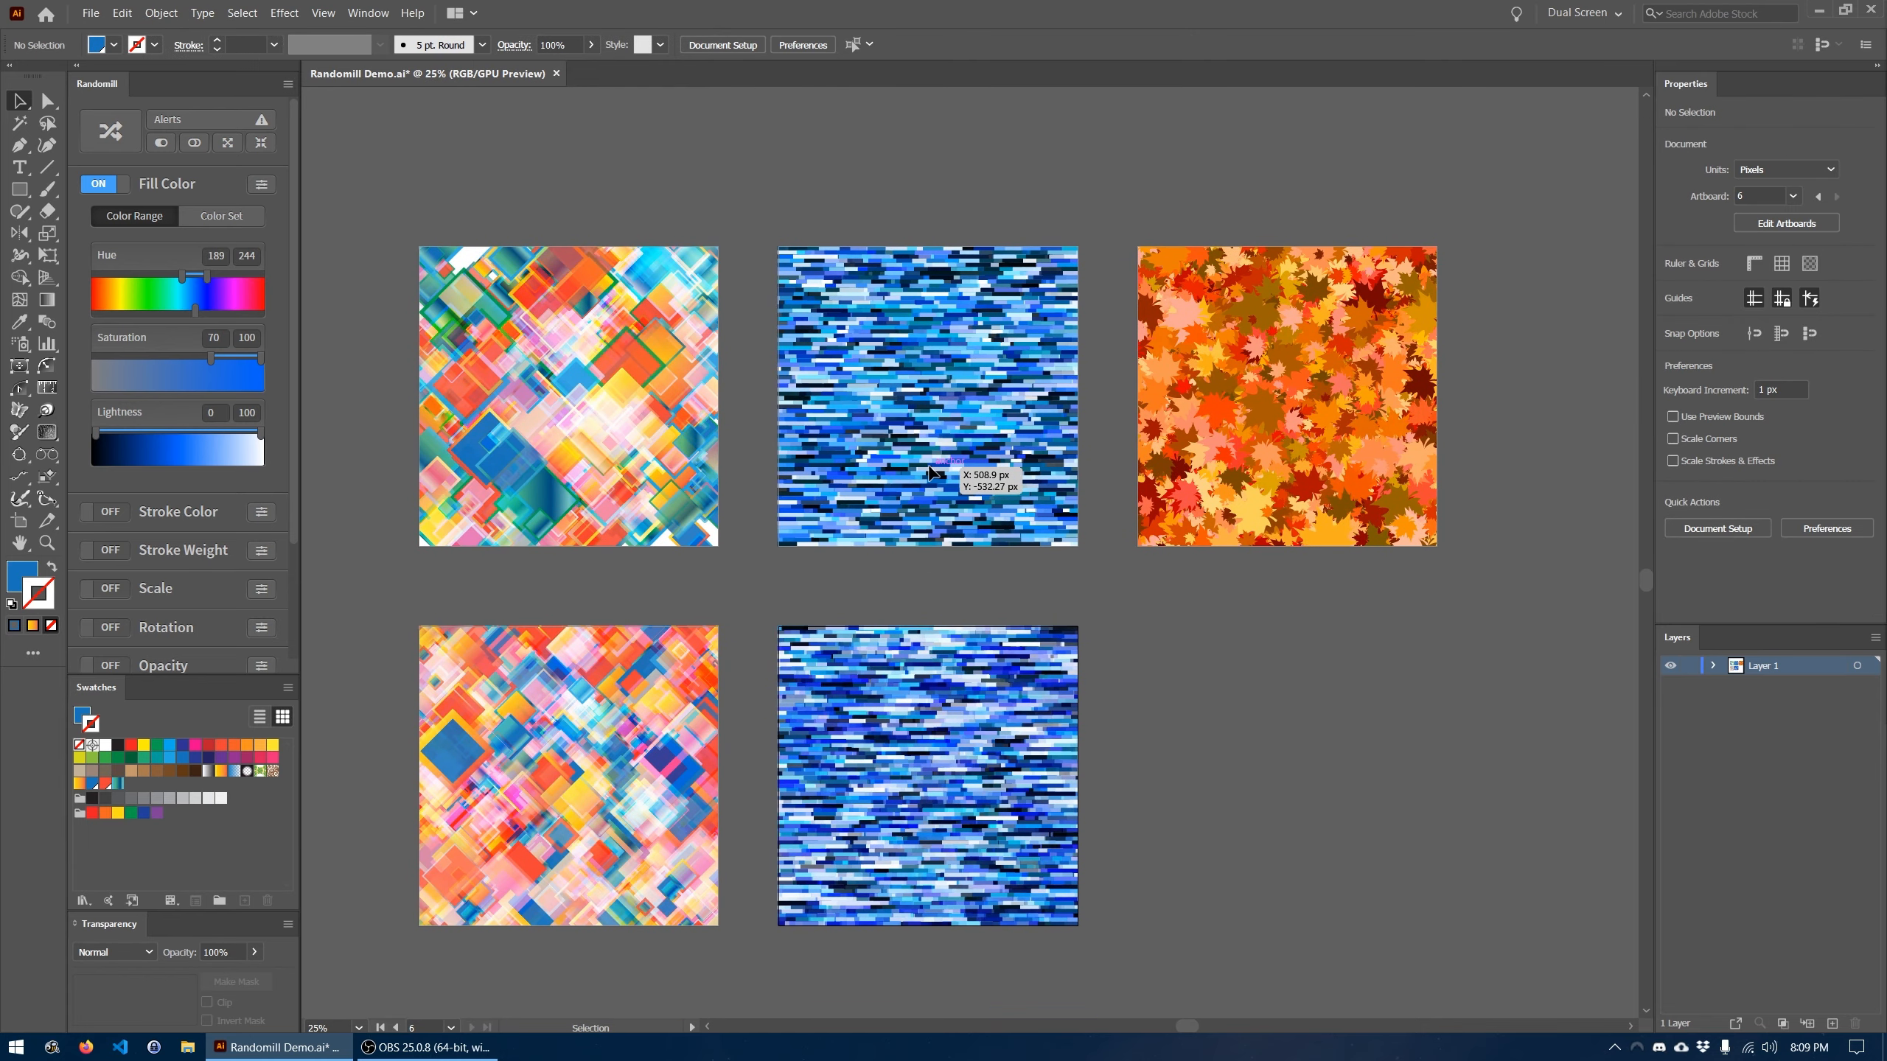
{"action": "left_click_drag", "start_coordinate": [930, 470], "coordinate": [953, 446]}
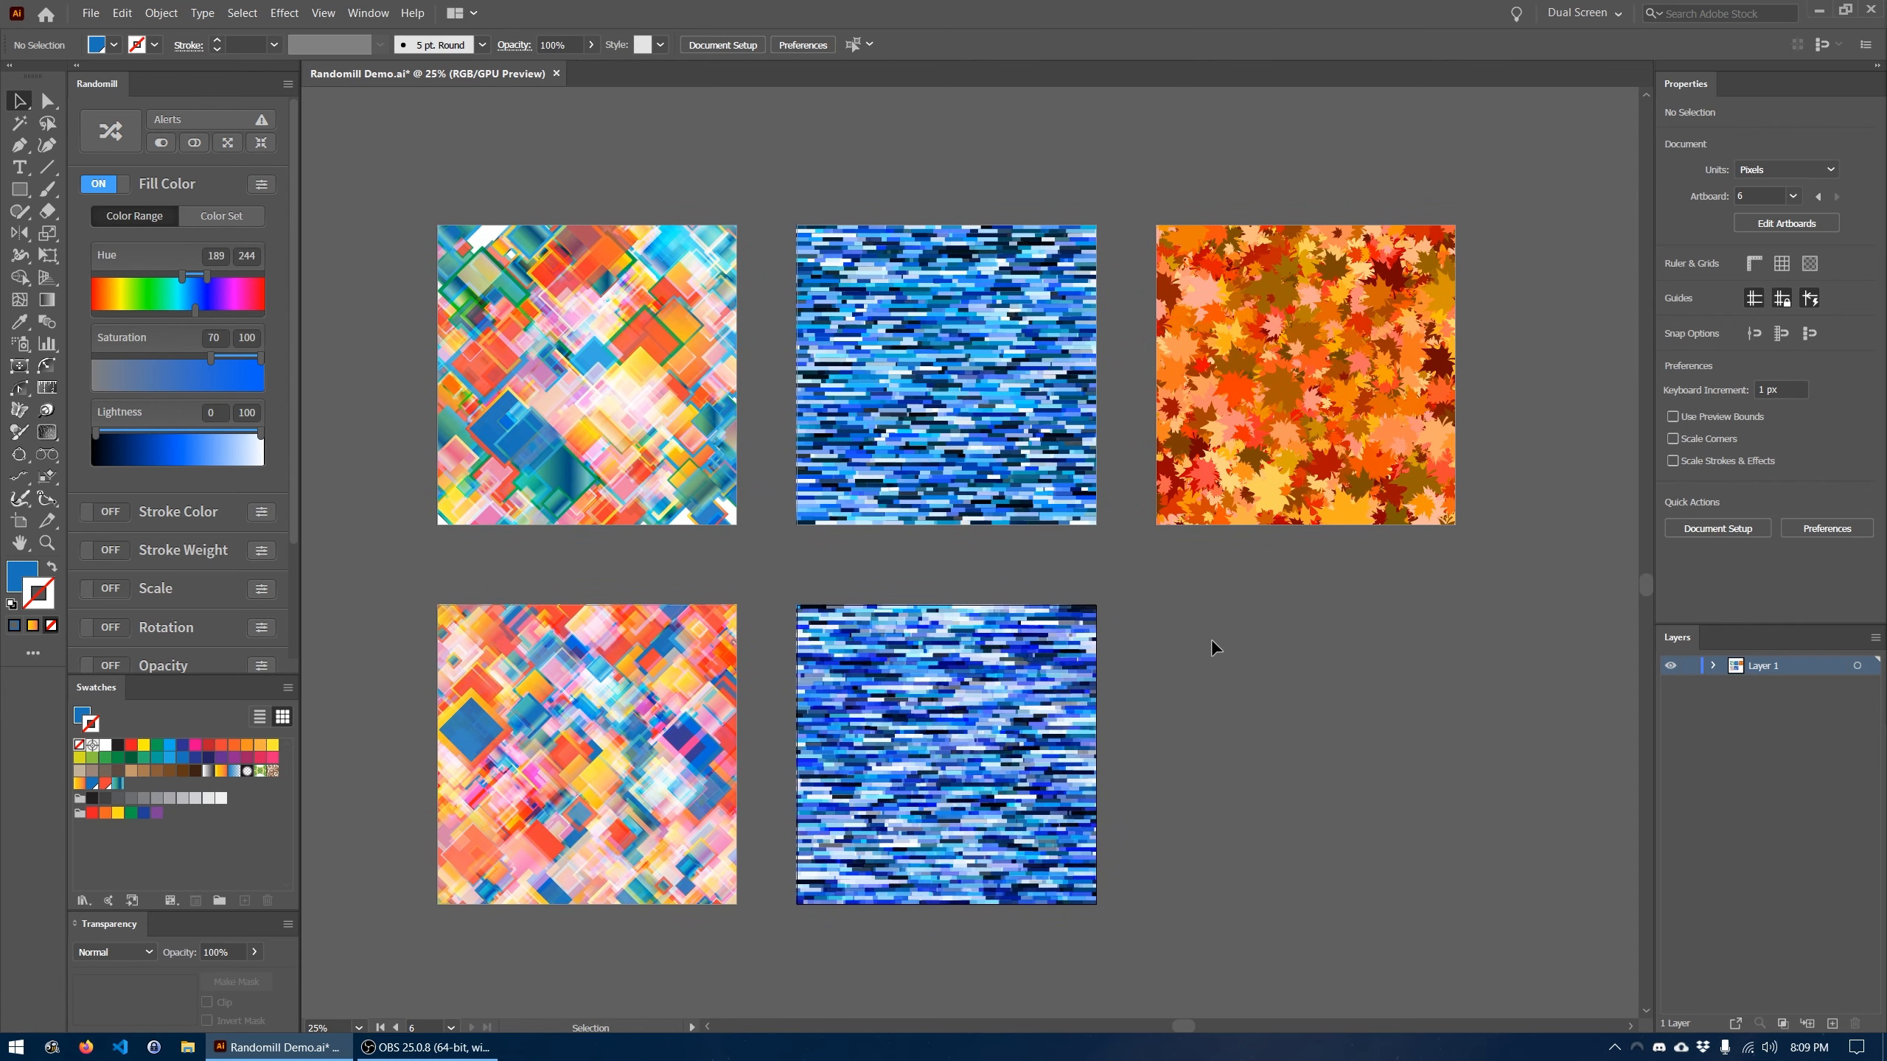
{"action": "left_click", "coordinate": [113, 190]}
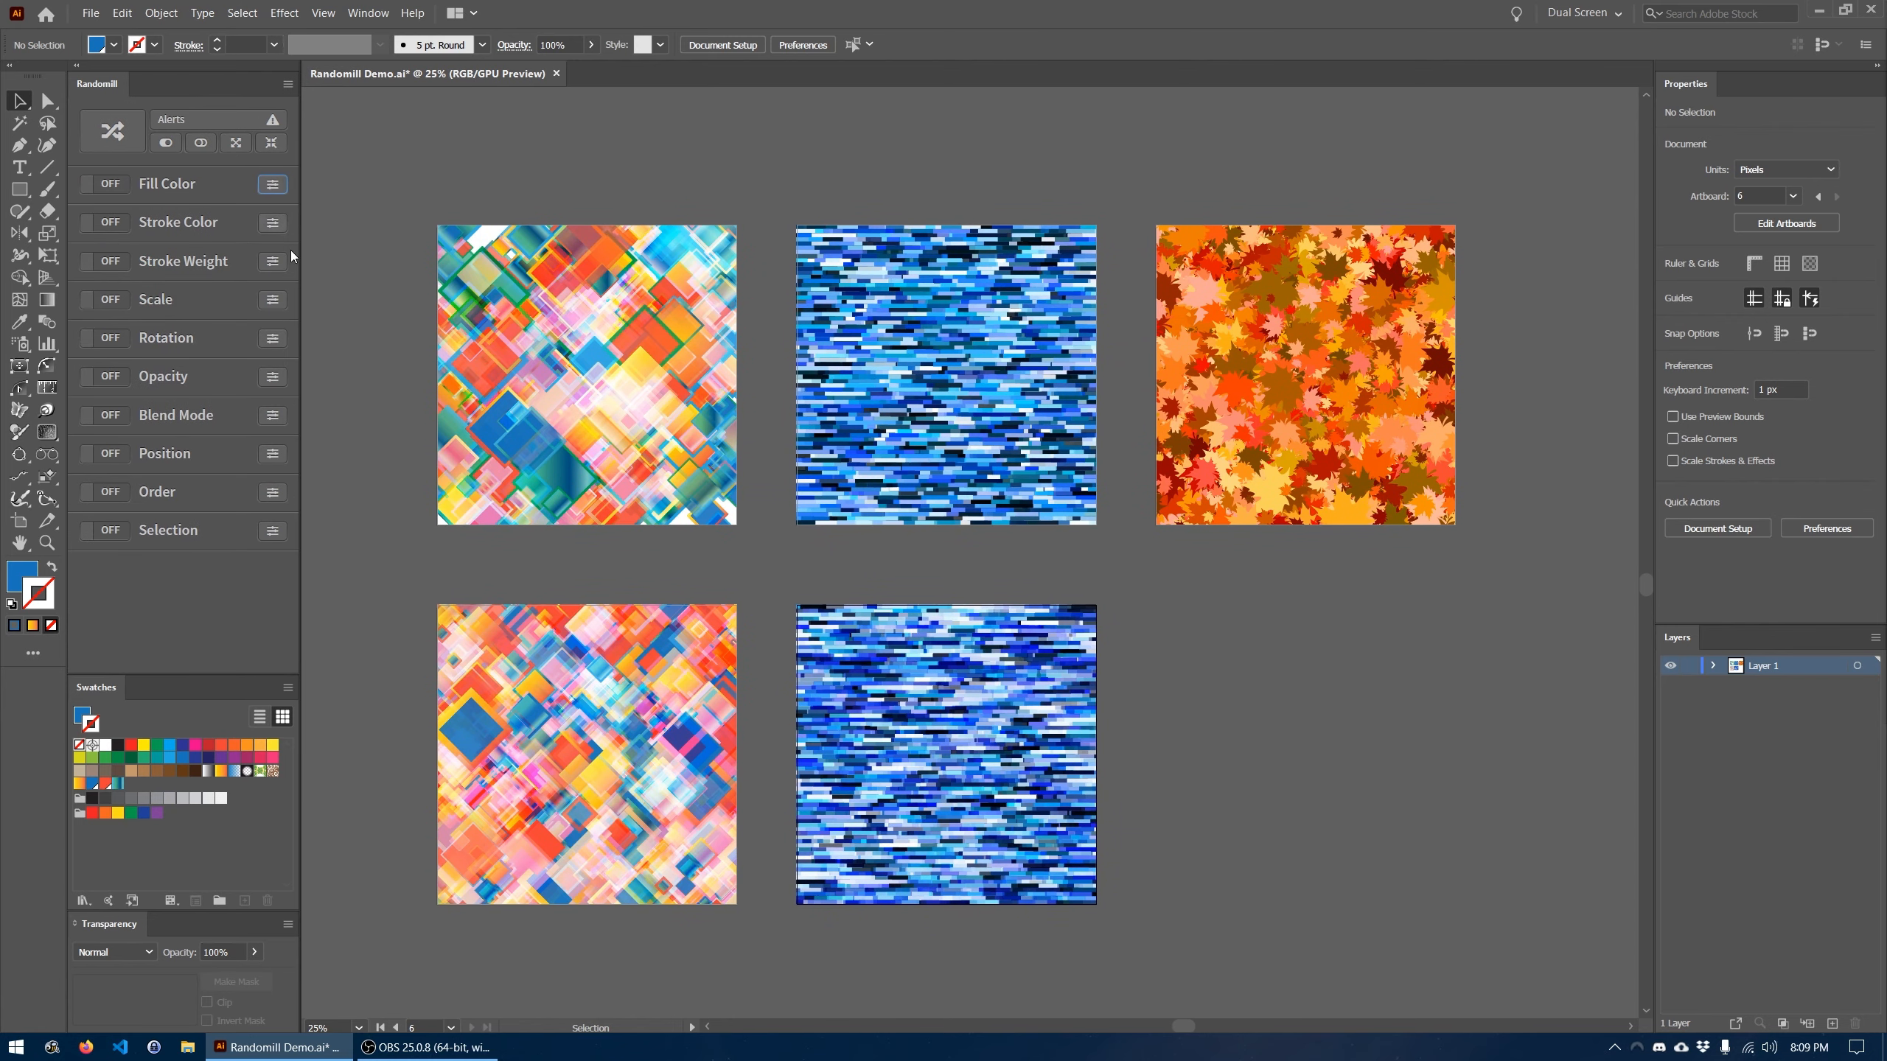